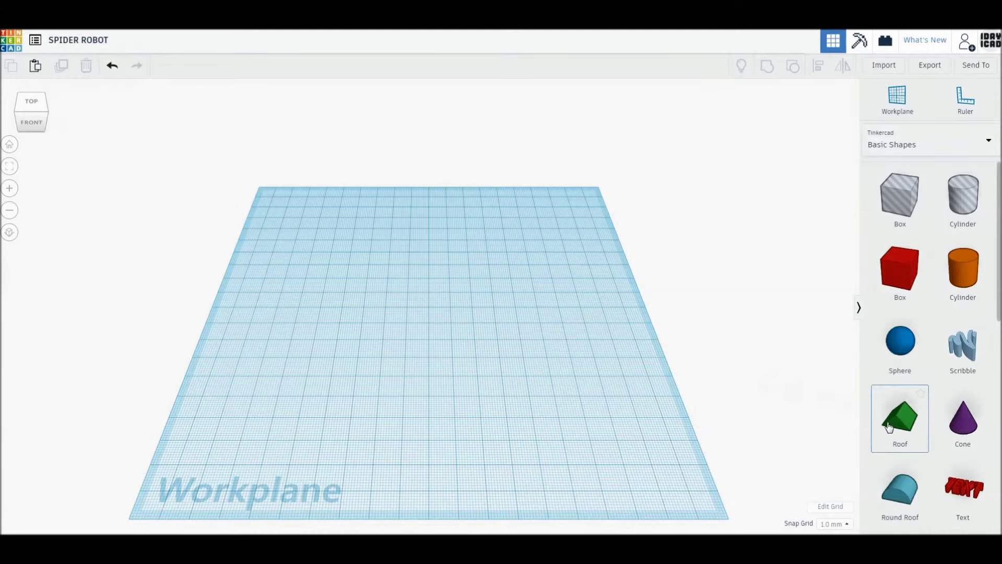
Step: Place a green roof and a blue wedge on the workplane, turning the wedge about 90°
{"action": "left_click_drag", "start_coordinate": [905, 415], "coordinate": [488, 345]}
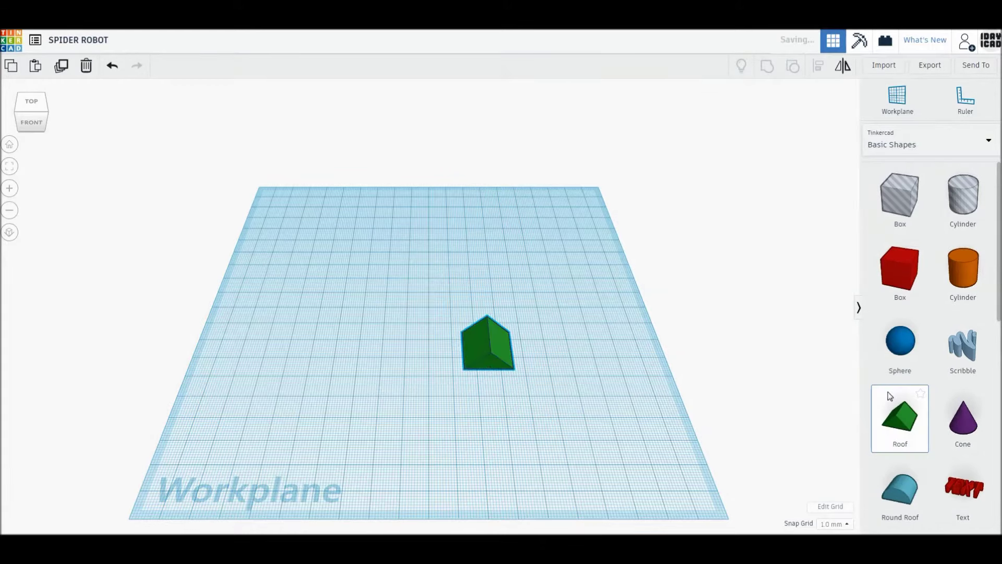
{"action": "scroll", "coordinate": [913, 444], "scroll_direction": "down", "scroll_amount": 2}
{"action": "left_click_drag", "start_coordinate": [902, 481], "coordinate": [378, 328]}
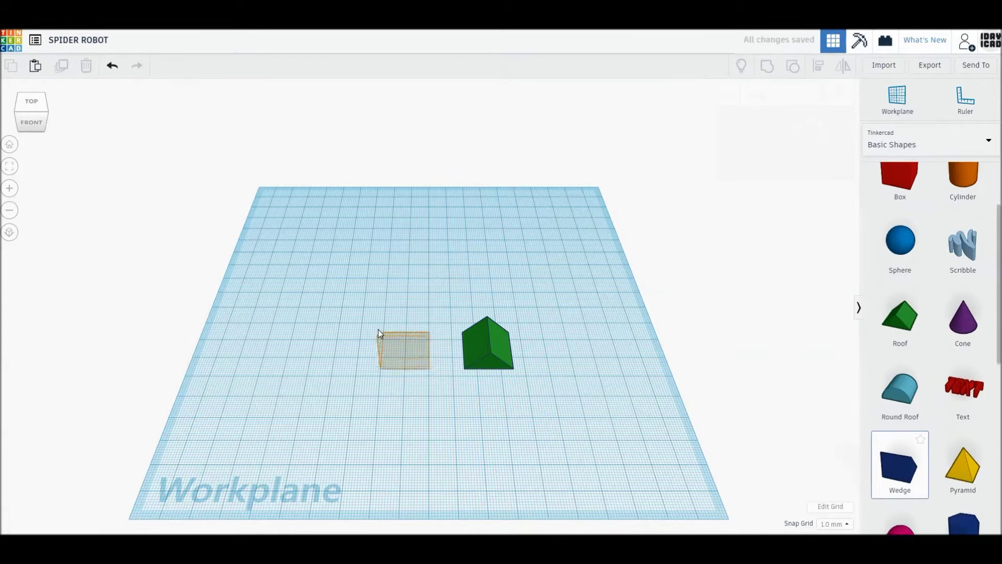
{"action": "left_click_drag", "start_coordinate": [398, 272], "coordinate": [355, 287]}
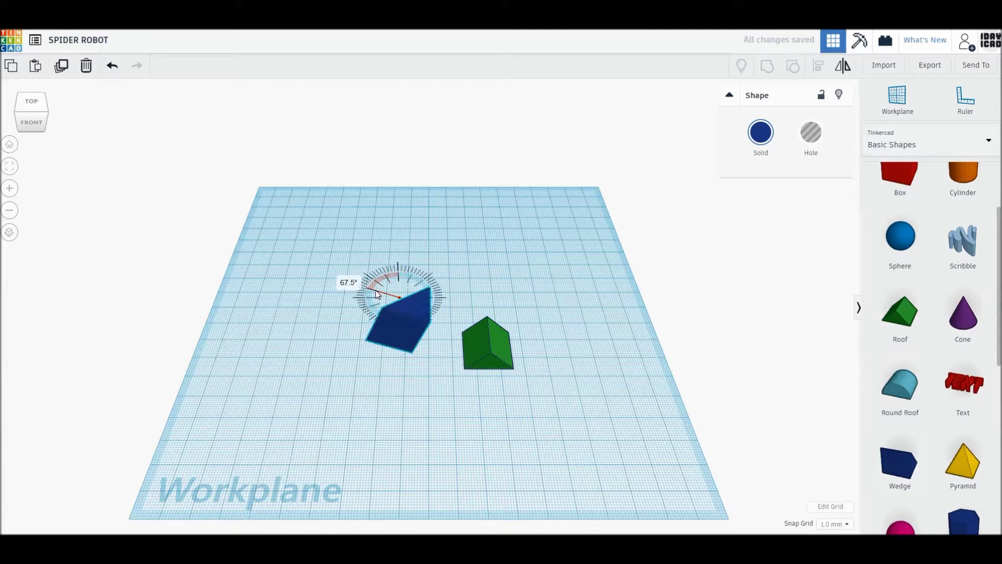
Step: Rotate the green roof -90° onto its side and view the workplane from the top
{"action": "left_click", "coordinate": [488, 347]}
{"action": "left_click_drag", "start_coordinate": [491, 379], "coordinate": [515, 350]}
{"action": "left_click_drag", "start_coordinate": [490, 290], "coordinate": [506, 332]}
{"action": "left_click", "coordinate": [31, 104]}
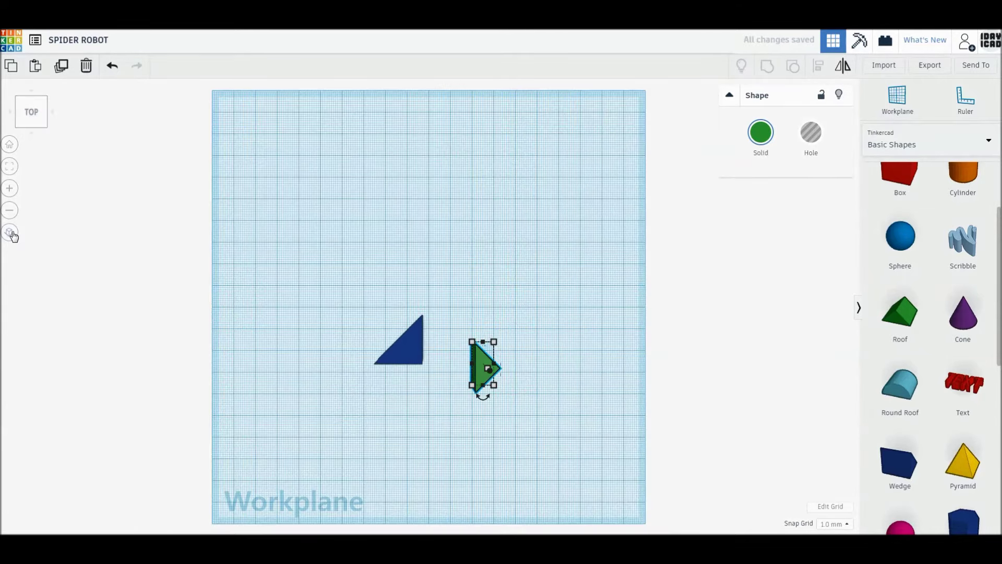
Step: Narrow the blue wedge to 11 mm and set the stretched green roof on it
{"action": "left_click_drag", "start_coordinate": [397, 347], "coordinate": [400, 269]}
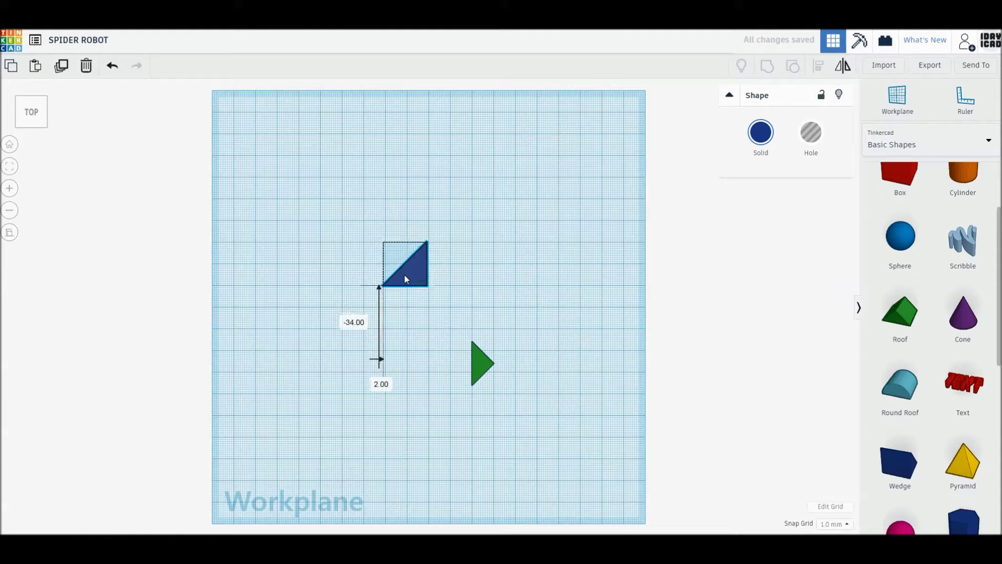
{"action": "left_click_drag", "start_coordinate": [385, 263], "coordinate": [406, 264]}
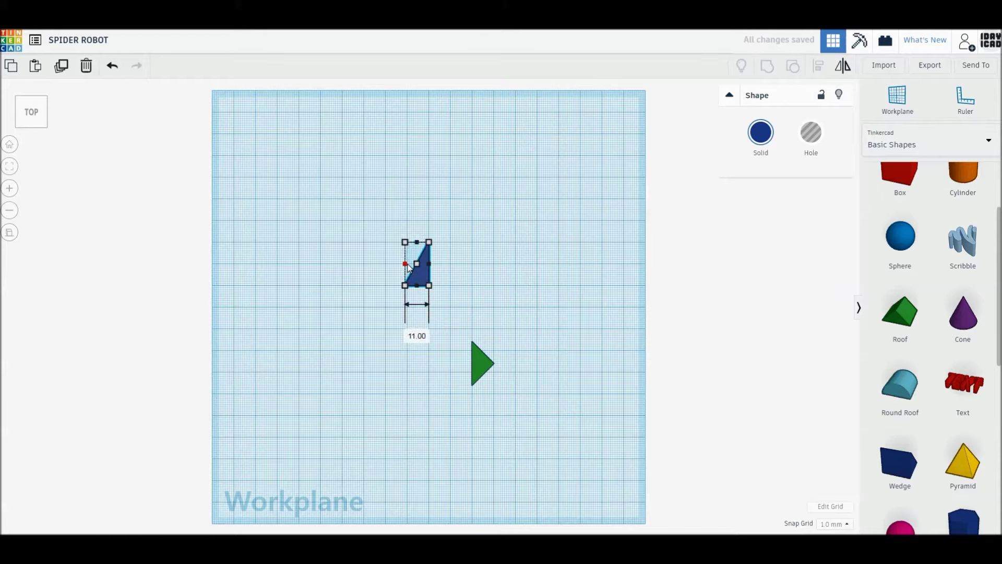
{"action": "left_click_drag", "start_coordinate": [479, 366], "coordinate": [434, 264]}
{"action": "scroll", "coordinate": [435, 264], "scroll_direction": "up", "scroll_amount": 1}
{"action": "scroll", "coordinate": [435, 266], "scroll_direction": "up", "scroll_amount": 3}
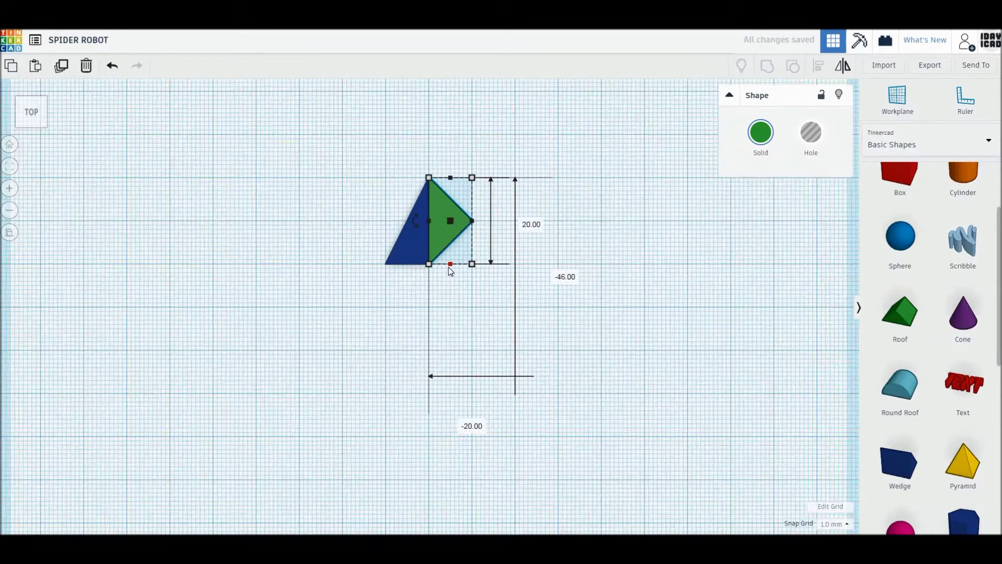
{"action": "left_click_drag", "start_coordinate": [450, 264], "coordinate": [451, 308]}
Step: Add a vertically mirrored wedge copy 20 mm below the original and stretch it downward
{"action": "left_click", "coordinate": [410, 261]}
{"action": "key", "text": "ctrl+d"}
{"action": "left_click_drag", "start_coordinate": [410, 263], "coordinate": [412, 326]}
{"action": "key", "text": "m"}
{"action": "left_click", "coordinate": [371, 307]}
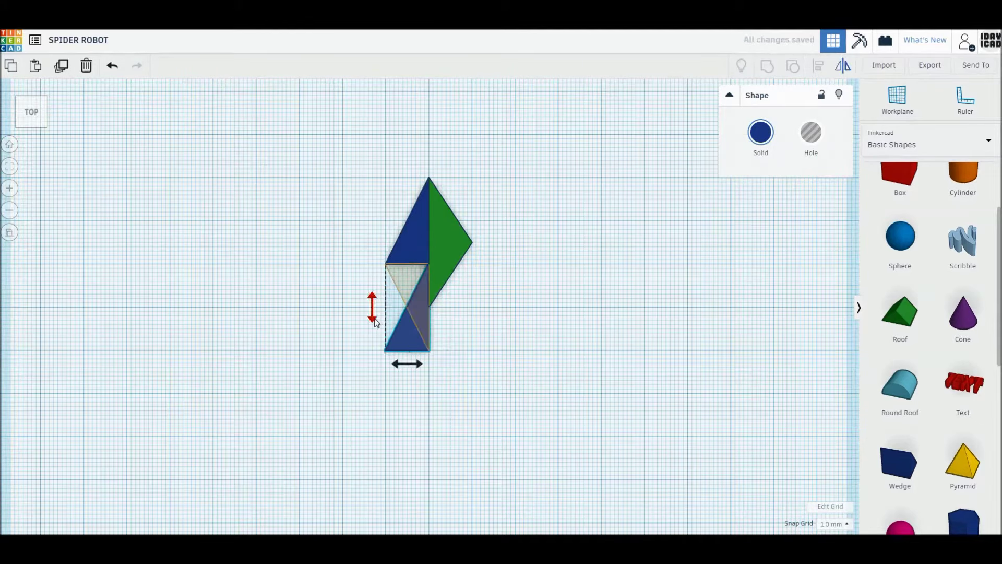
{"action": "left_click", "coordinate": [501, 383]}
{"action": "left_click", "coordinate": [425, 325]}
{"action": "left_click_drag", "start_coordinate": [408, 351], "coordinate": [409, 485]}
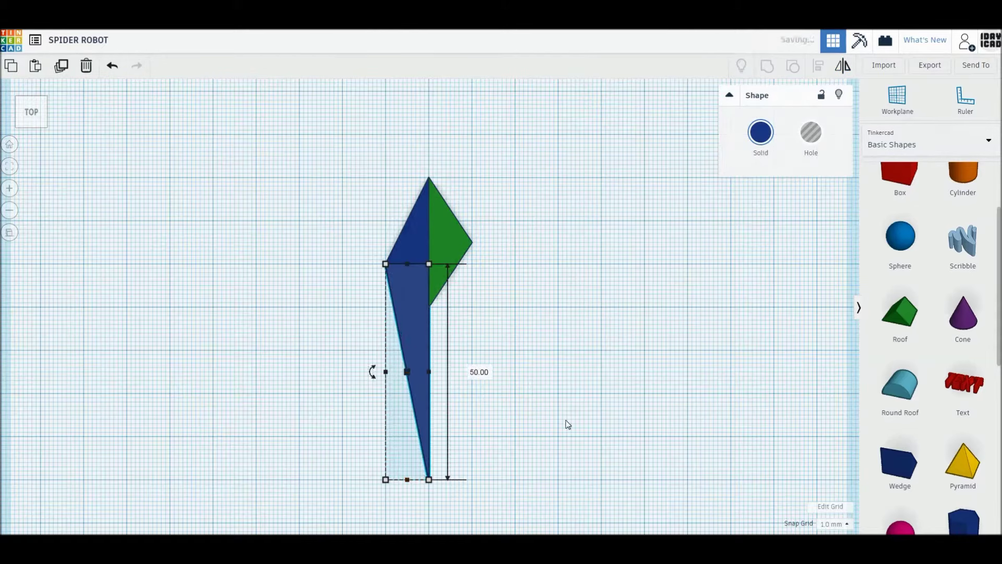
Step: Add a box beside the wedge and resize it into a narrow red strip
{"action": "left_click", "coordinate": [901, 182]}
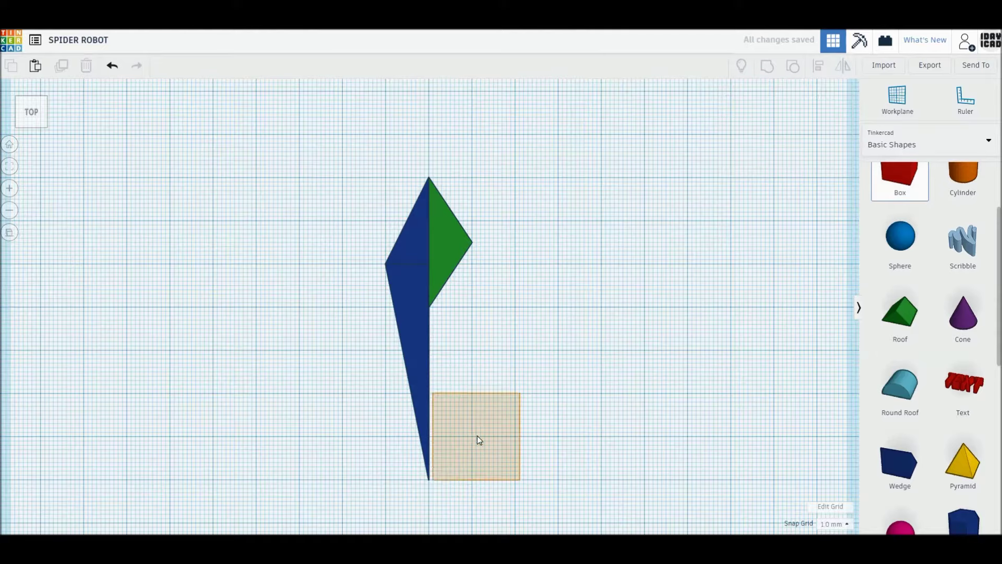
{"action": "left_click", "coordinate": [471, 436]}
{"action": "mouse_move", "coordinate": [517, 394]}
{"action": "left_mouse_down"}
{"action": "mouse_move", "coordinate": [434, 277]}
{"action": "mouse_move", "coordinate": [445, 249]}
{"action": "left_mouse_up"}
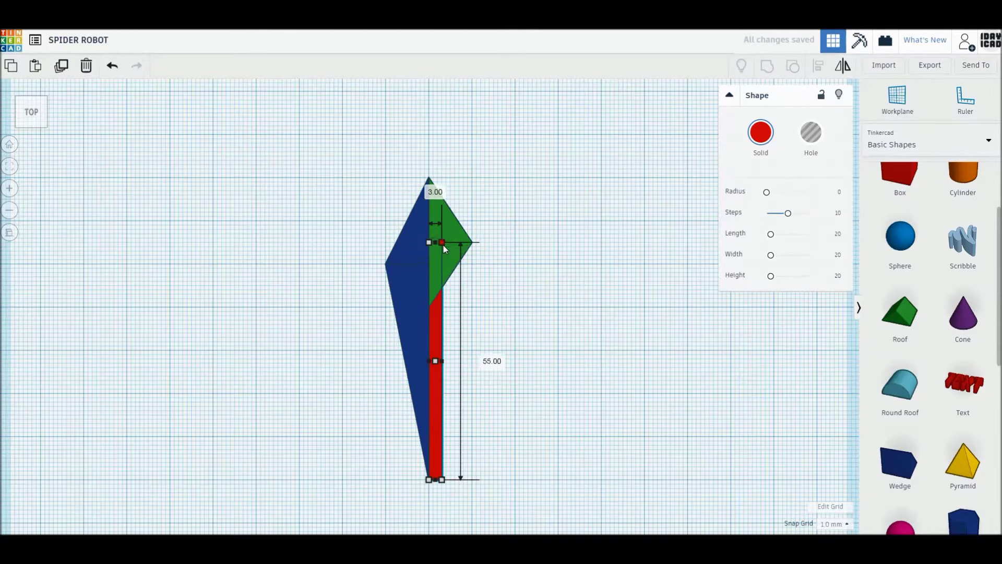
{"action": "left_click", "coordinate": [517, 284]}
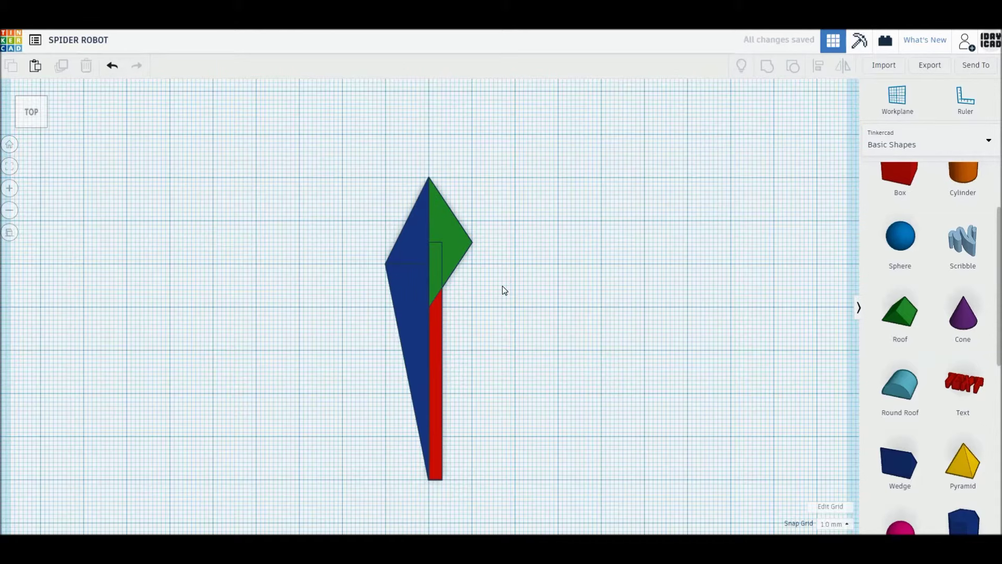
Step: Replace the upper wedge with a mirrored green roof copy stretched to 41 mm, forming a diamond
{"action": "left_click", "coordinate": [456, 254]}
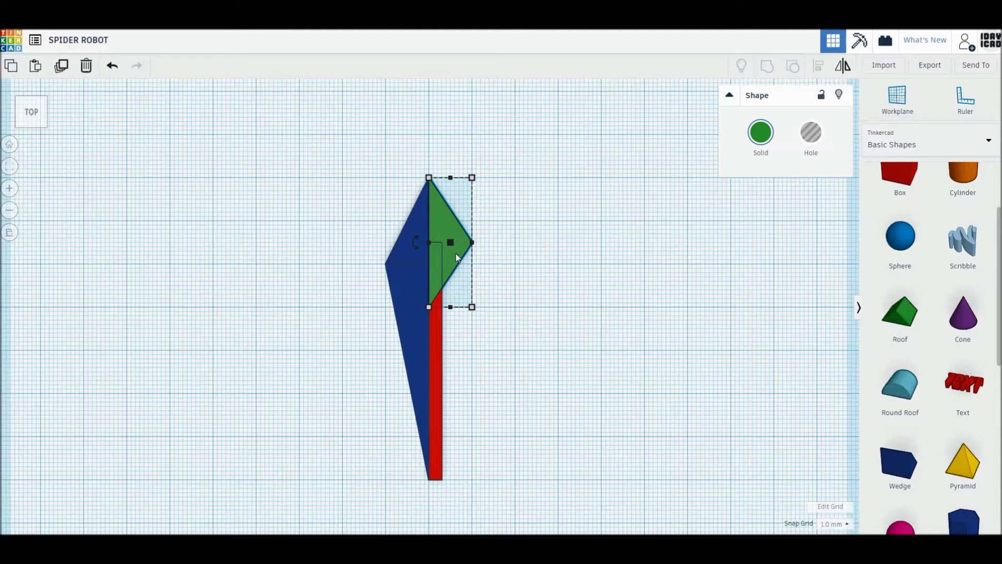
{"action": "left_click", "coordinate": [407, 246]}
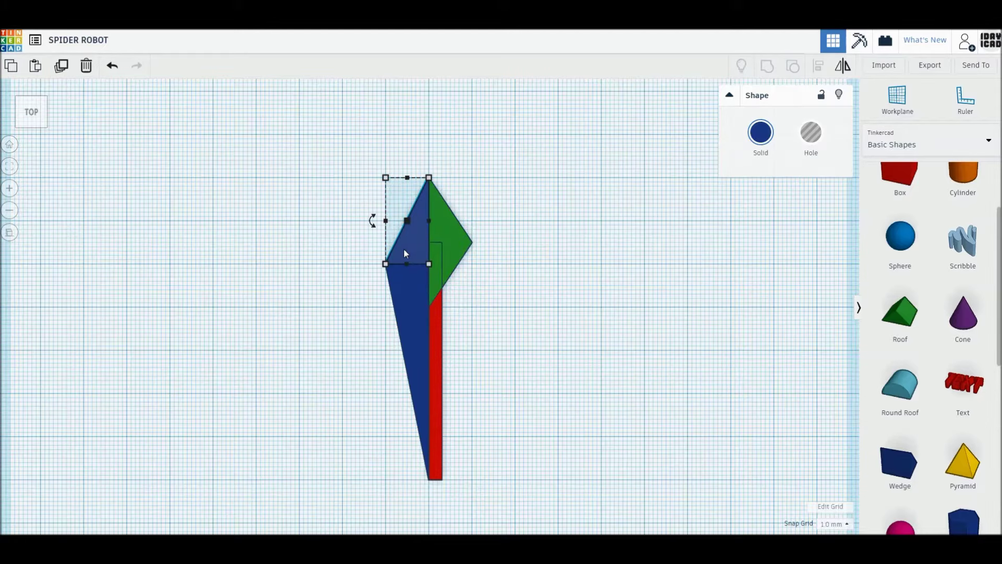
{"action": "key", "text": "Delete"}
{"action": "left_click_drag", "start_coordinate": [459, 255], "coordinate": [419, 257], "text": "alt"}
{"action": "key", "text": "m"}
{"action": "left_click", "coordinate": [420, 322]}
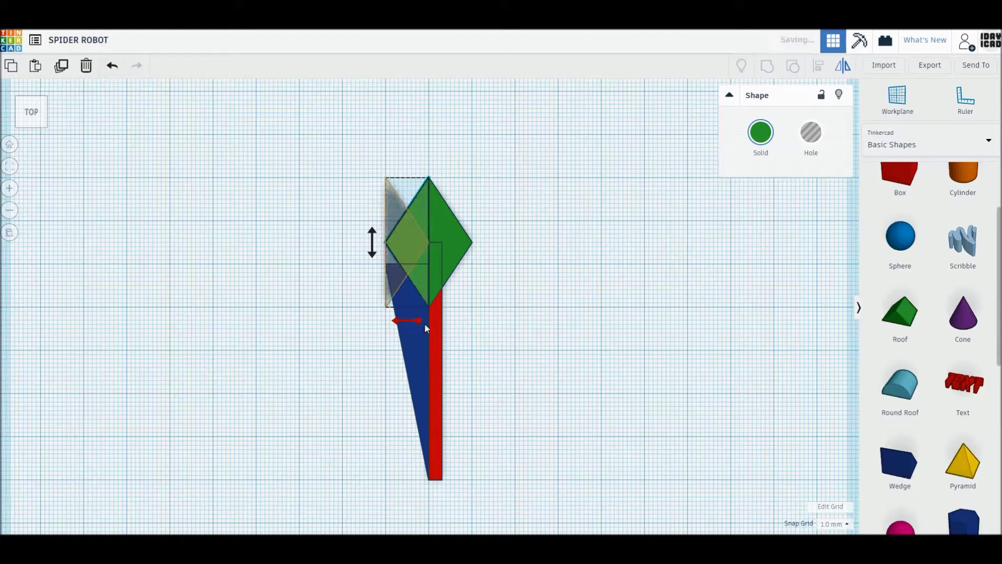
{"action": "left_click", "coordinate": [408, 237]}
{"action": "left_click_drag", "start_coordinate": [429, 334], "coordinate": [429, 355]}
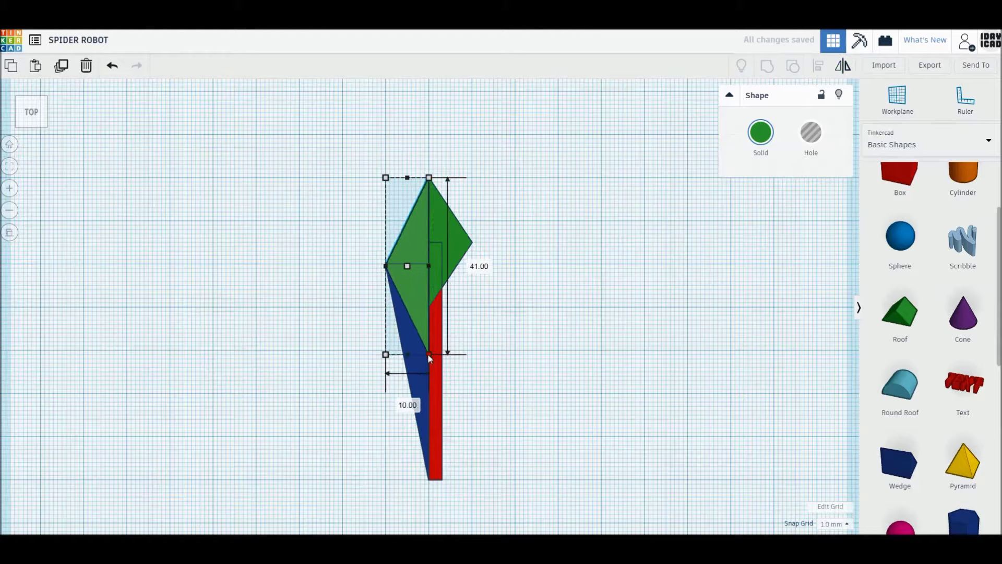
{"action": "left_click", "coordinate": [523, 351]}
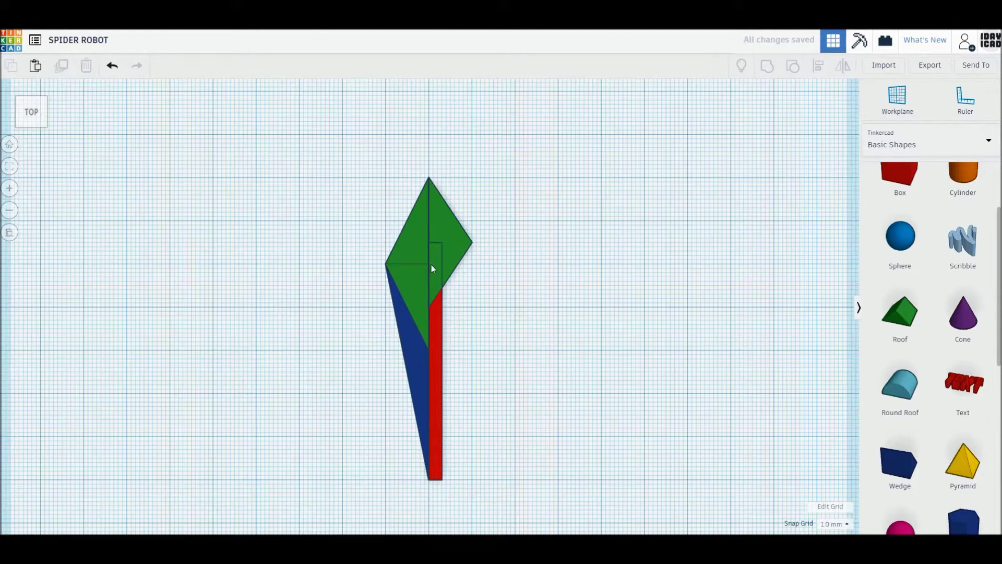
Step: Turn a green roof piece sideways, set it atop the diamond as a slim mirrored spike
{"action": "mouse_move", "coordinate": [431, 267]}
{"action": "left_mouse_down"}
{"action": "mouse_move", "coordinate": [540, 314]}
{"action": "mouse_move", "coordinate": [555, 347]}
{"action": "left_mouse_up"}
{"action": "left_click_drag", "start_coordinate": [556, 305], "coordinate": [448, 220]}
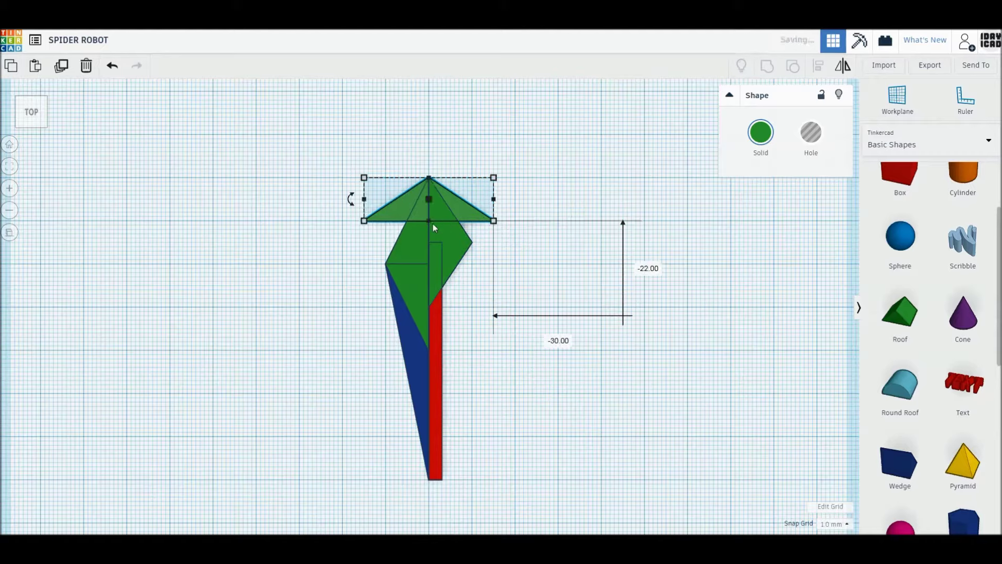
{"action": "mouse_move", "coordinate": [352, 208]}
{"action": "left_mouse_down"}
{"action": "mouse_move", "coordinate": [468, 210]}
{"action": "mouse_move", "coordinate": [442, 209]}
{"action": "left_mouse_up"}
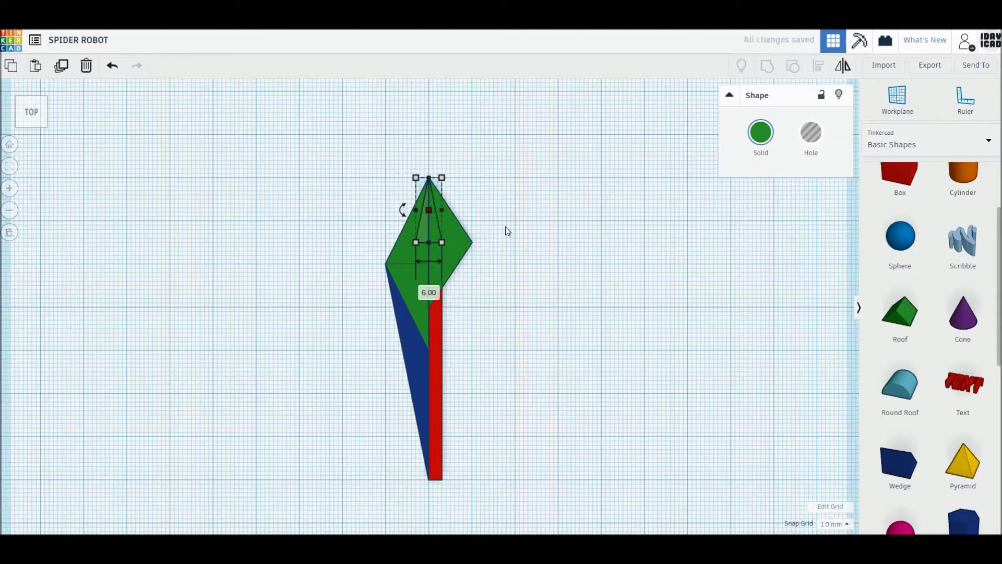
{"action": "key", "text": "m"}
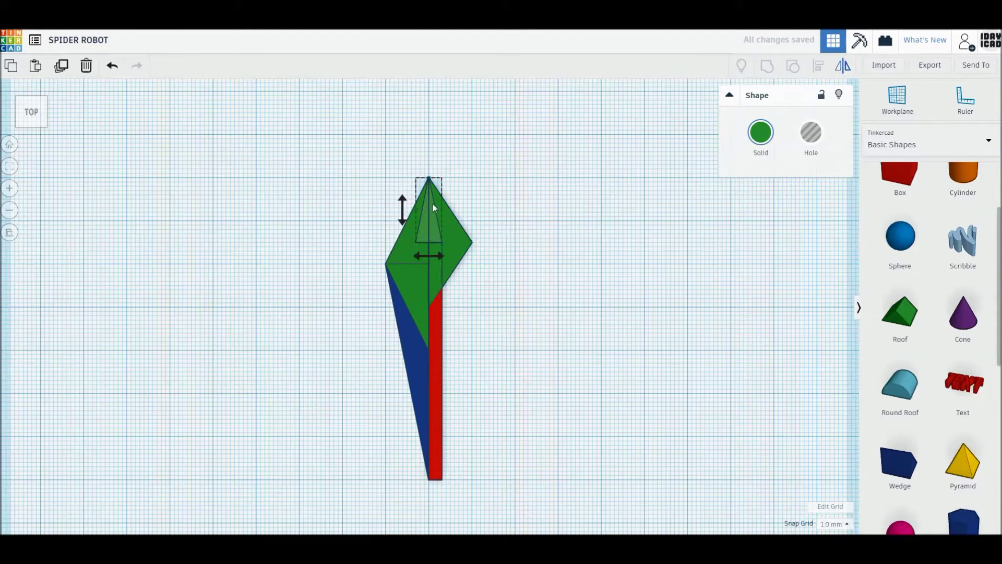
{"action": "left_click", "coordinate": [402, 222]}
Step: Flip the slim spike to point downward and stretch it to about 55 mm
{"action": "left_click", "coordinate": [557, 214]}
{"action": "left_click", "coordinate": [431, 200]}
{"action": "left_click_drag", "start_coordinate": [429, 178], "coordinate": [428, 419]}
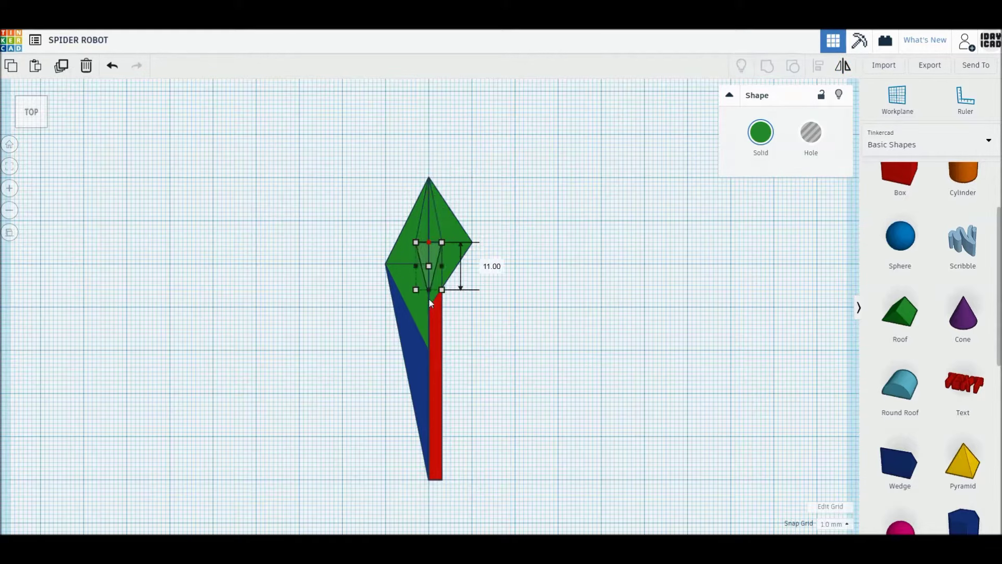
{"action": "left_click_drag", "start_coordinate": [429, 421], "coordinate": [433, 483]}
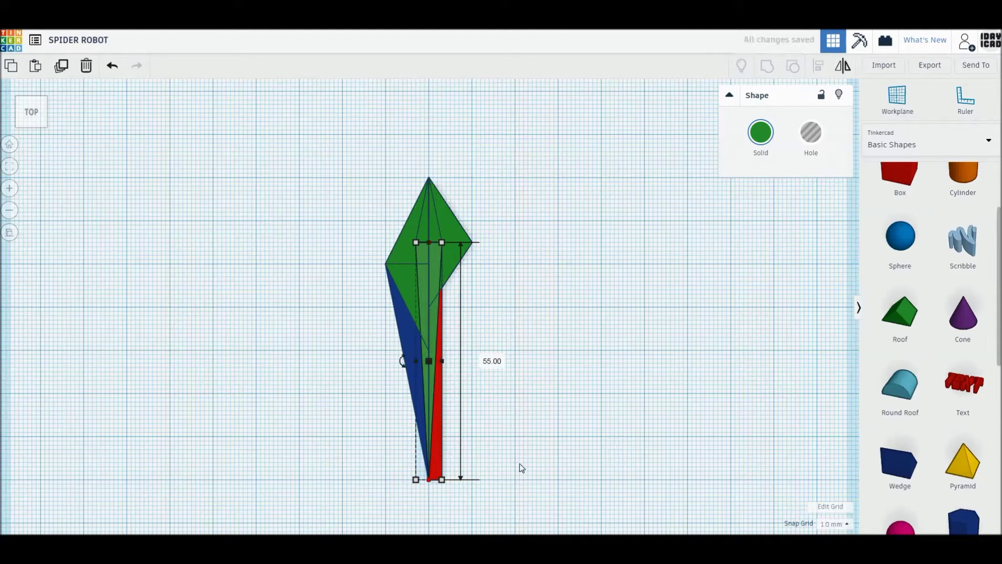
Step: Group all six leg pieces and set the leg height to 16 mm
{"action": "left_click_drag", "start_coordinate": [491, 441], "coordinate": [285, 171]}
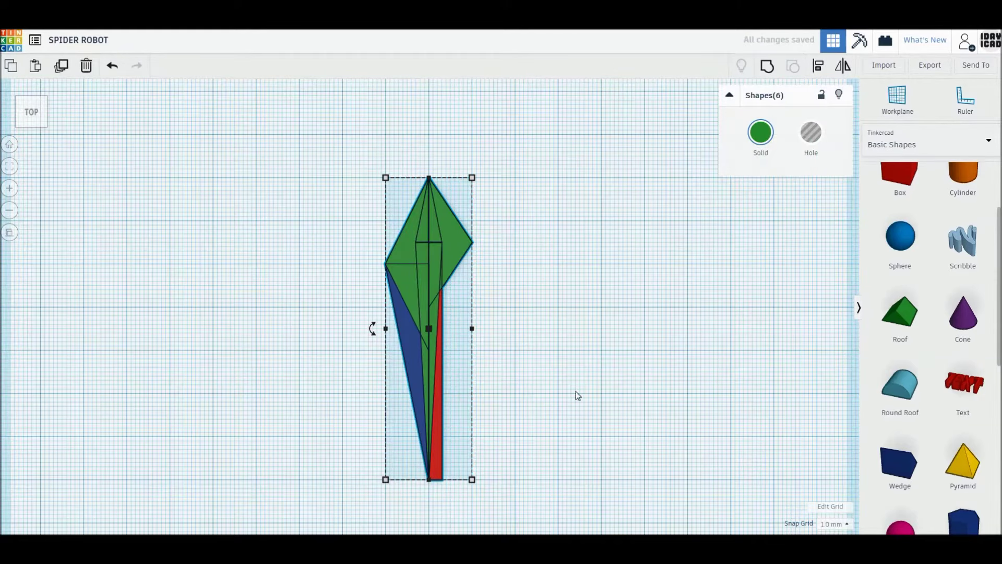
{"action": "key", "text": "ctrl+g"}
{"action": "right_click_drag", "start_coordinate": [526, 347], "coordinate": [466, 295]}
{"action": "left_click", "coordinate": [489, 309]}
{"action": "type", "text": "16"}
{"action": "key", "text": "Return"}
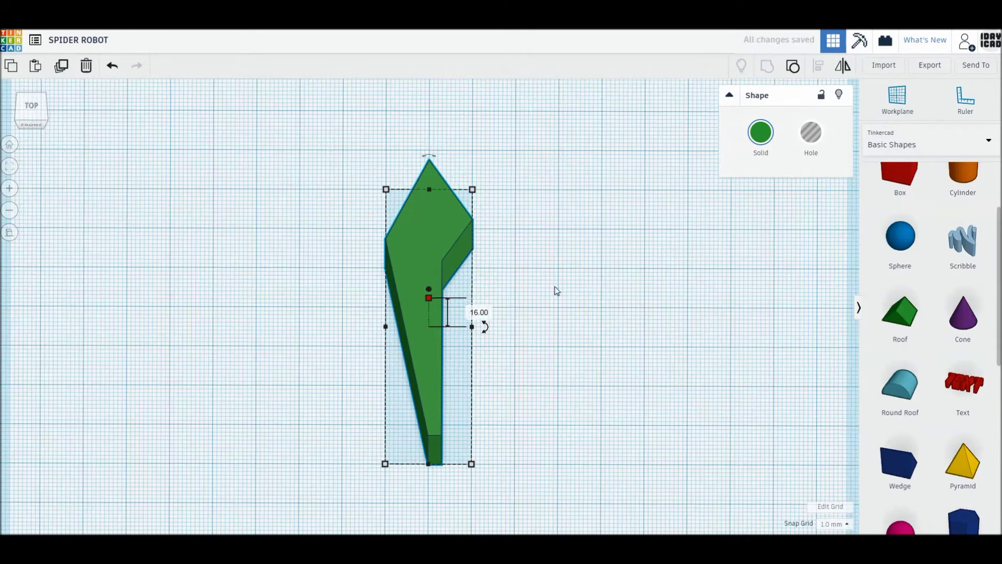
Step: Add a red 10 mm box and move it onto the green leg in orthographic view
{"action": "left_click_drag", "start_coordinate": [897, 208], "coordinate": [496, 282]}
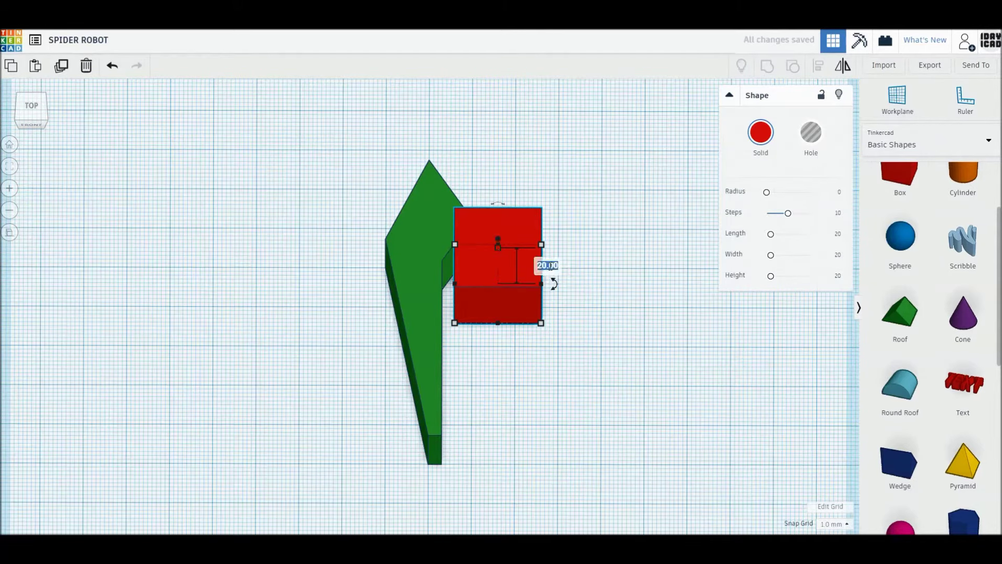
{"action": "type", "text": "10"}
{"action": "key", "text": "Return"}
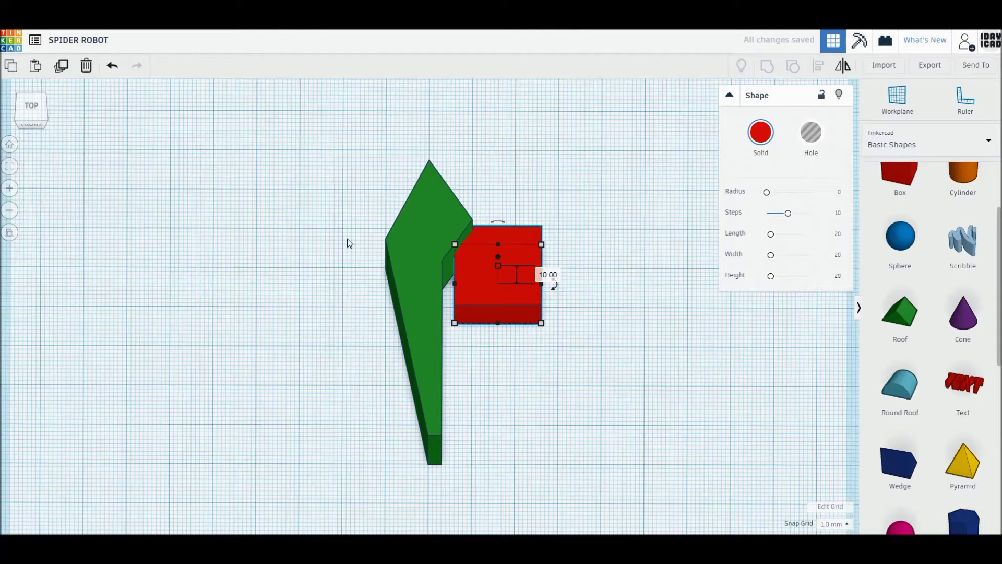
{"action": "left_click", "coordinate": [10, 233]}
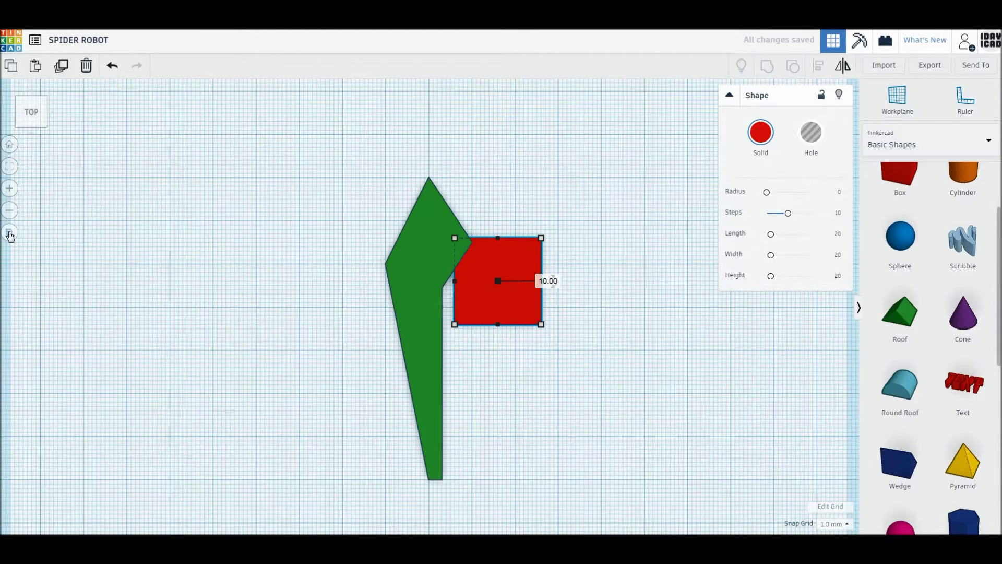
{"action": "left_click_drag", "start_coordinate": [499, 304], "coordinate": [473, 283]}
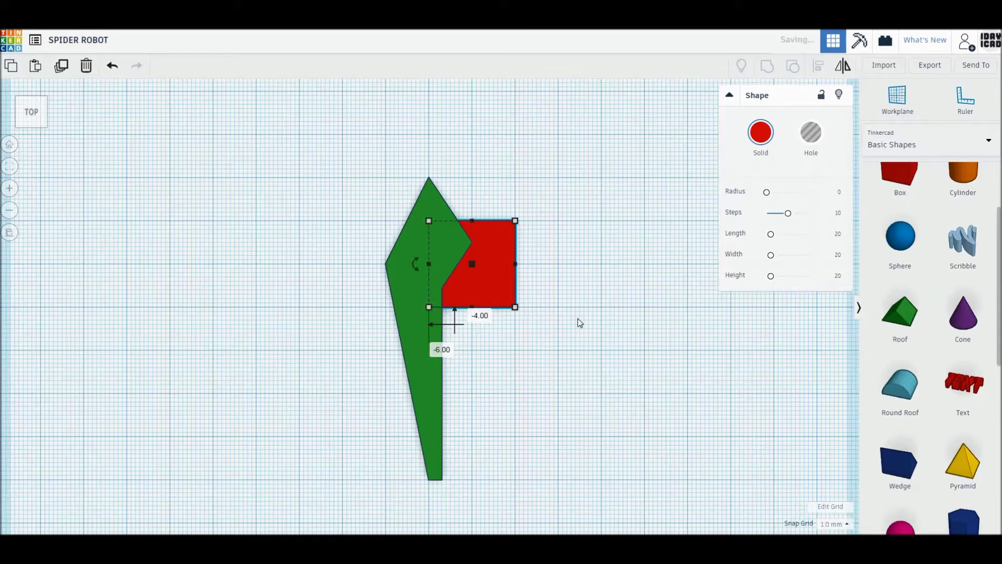
Step: Stretch the red box into a slim 60 mm bar and drop a cylinder below its end
{"action": "middle_click_drag", "start_coordinate": [578, 318], "coordinate": [438, 316]}
{"action": "left_click_drag", "start_coordinate": [445, 297], "coordinate": [615, 263]}
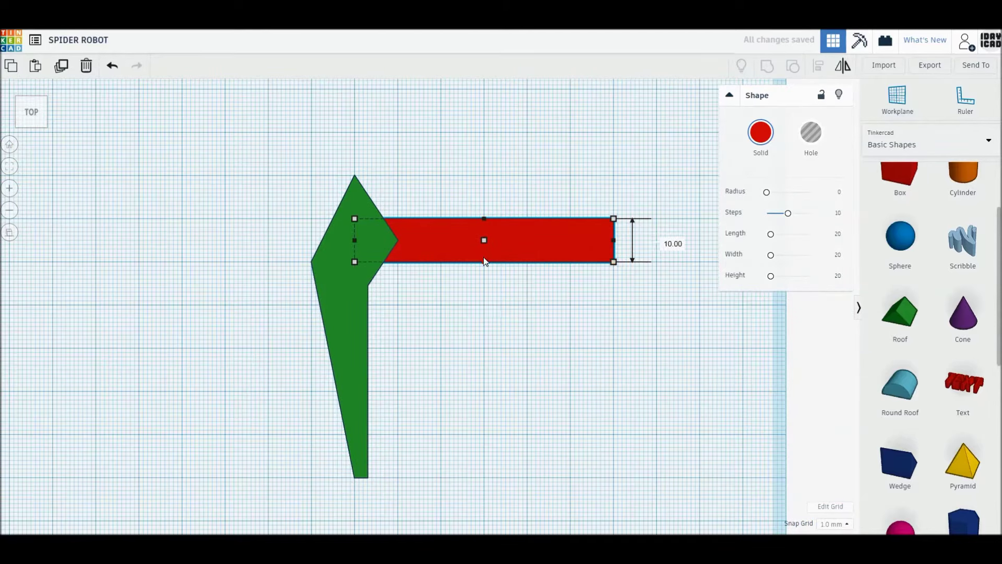
{"action": "left_click_drag", "start_coordinate": [483, 257], "coordinate": [485, 256], "text": "alt"}
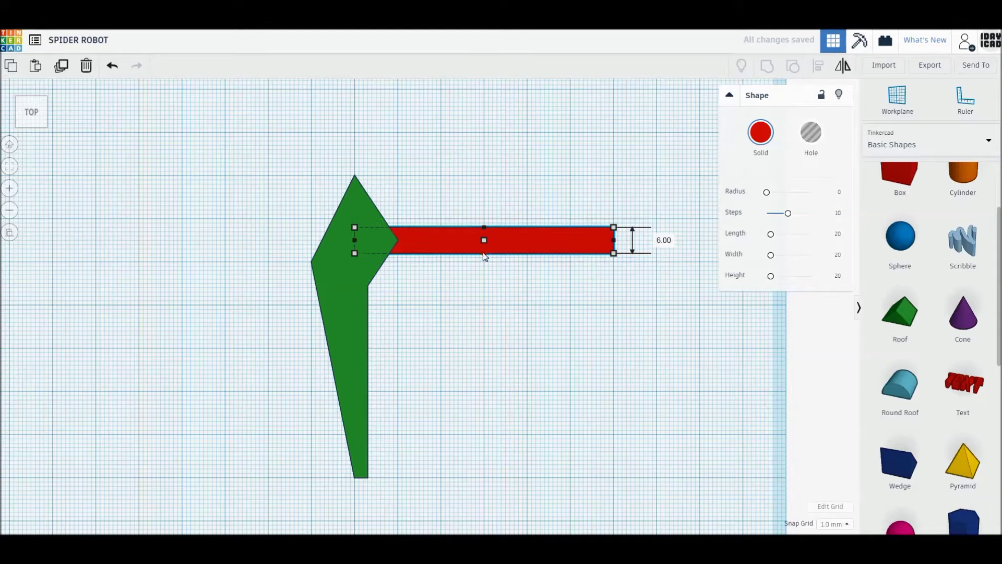
{"action": "left_click", "coordinate": [505, 303]}
{"action": "left_click_drag", "start_coordinate": [963, 175], "coordinate": [522, 373]}
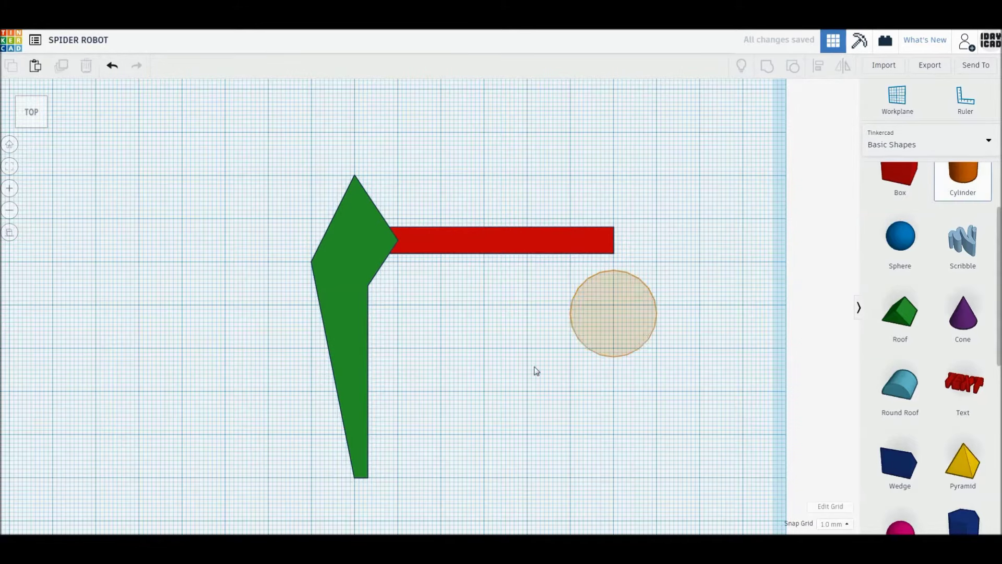
Step: Make the cylinder 6 × 6 mm with 64 sides and full bevel
{"action": "left_click_drag", "start_coordinate": [567, 421], "coordinate": [506, 362]}
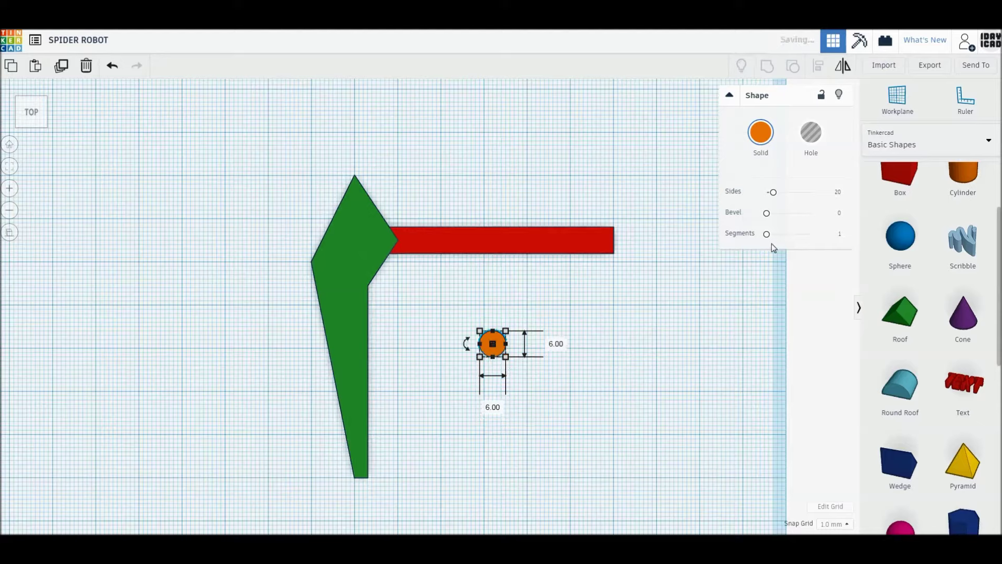
{"action": "left_click_drag", "start_coordinate": [775, 196], "coordinate": [858, 202]}
{"action": "left_click_drag", "start_coordinate": [767, 213], "coordinate": [847, 218]}
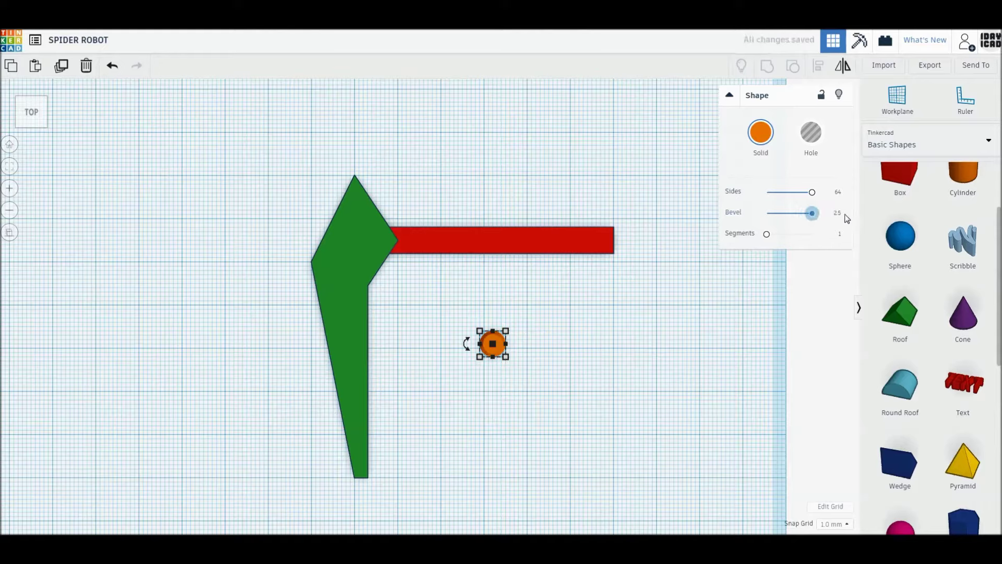
{"action": "left_click", "coordinate": [543, 351]}
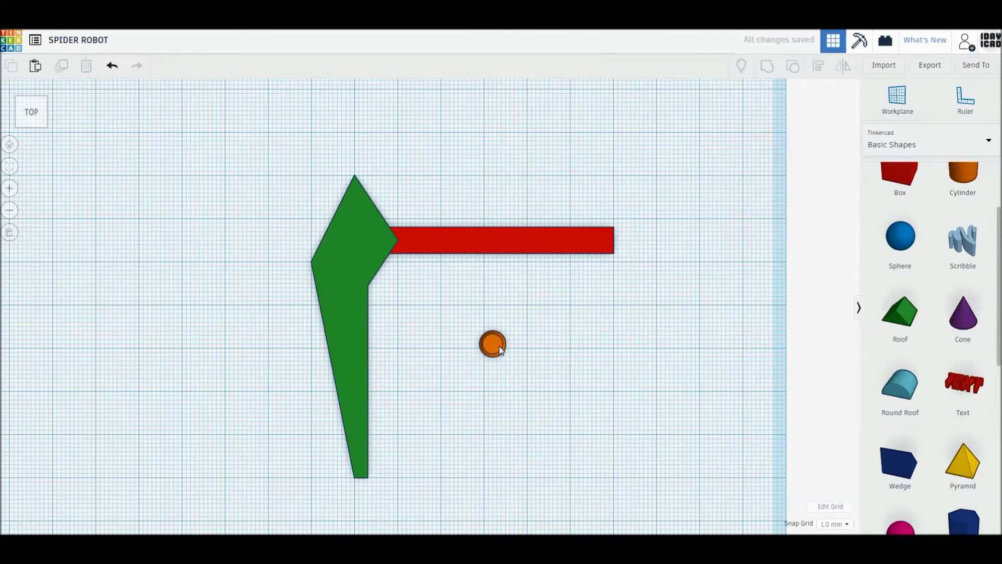
Step: Place the pin on the arm's joint and set a duplicate below the red bar
{"action": "left_click_drag", "start_coordinate": [492, 343], "coordinate": [370, 242]}
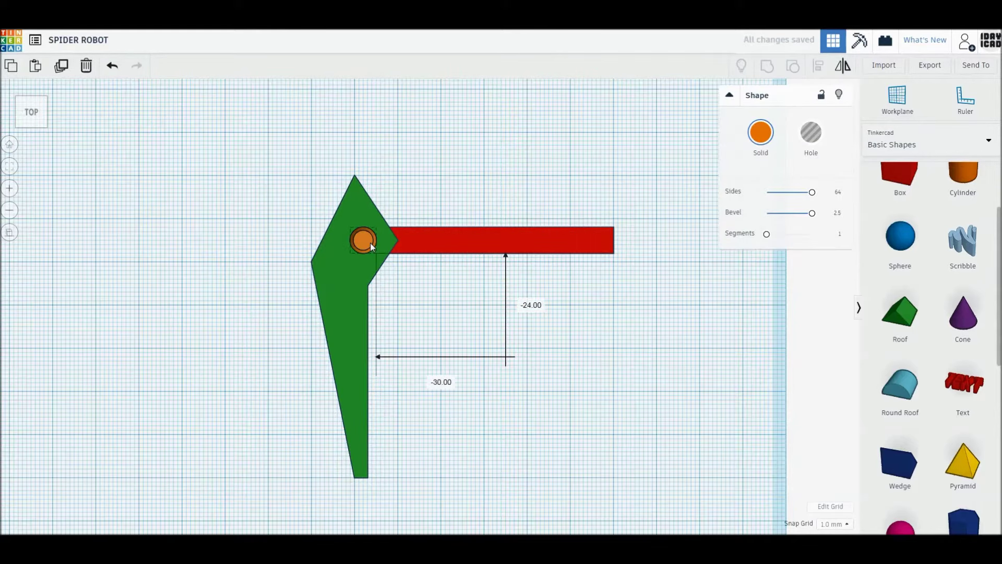
{"action": "key", "text": "ctrl+d"}
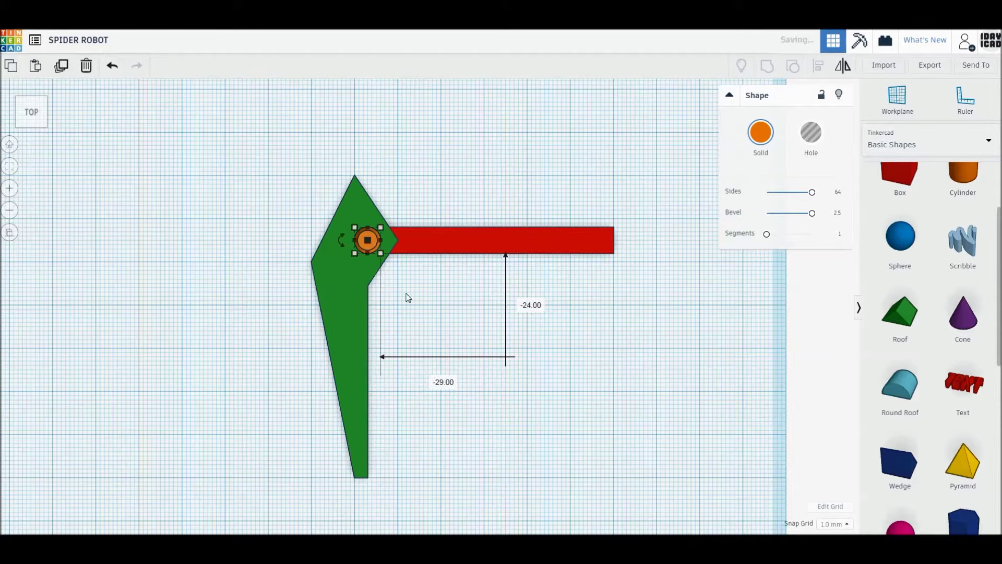
{"action": "left_click_drag", "start_coordinate": [368, 240], "coordinate": [563, 316]}
{"action": "right_click_drag", "start_coordinate": [573, 358], "coordinate": [591, 260]}
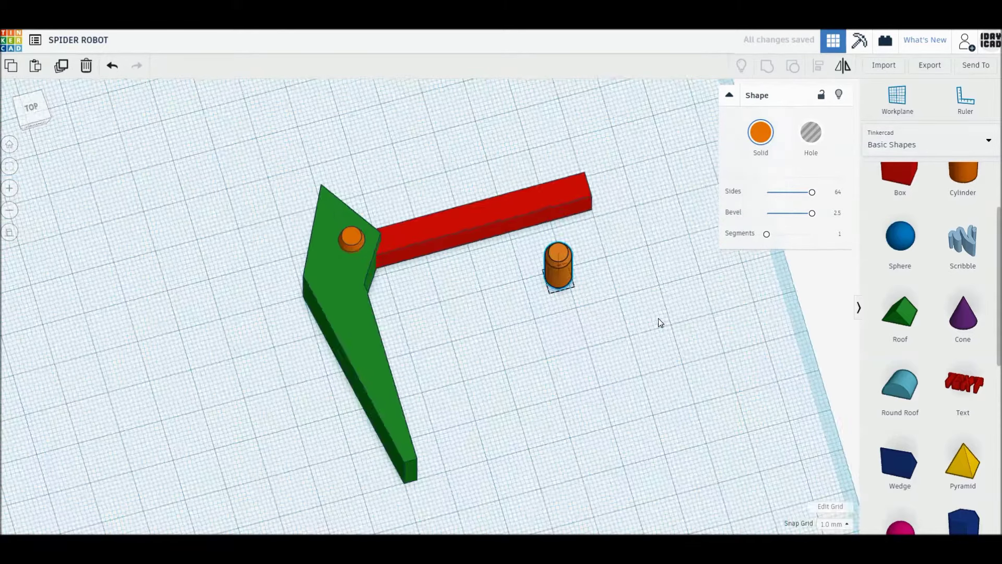
Step: Turn the copied pin 90° onto its side and position it on the red bar's end
{"action": "left_click_drag", "start_coordinate": [568, 216], "coordinate": [576, 257]}
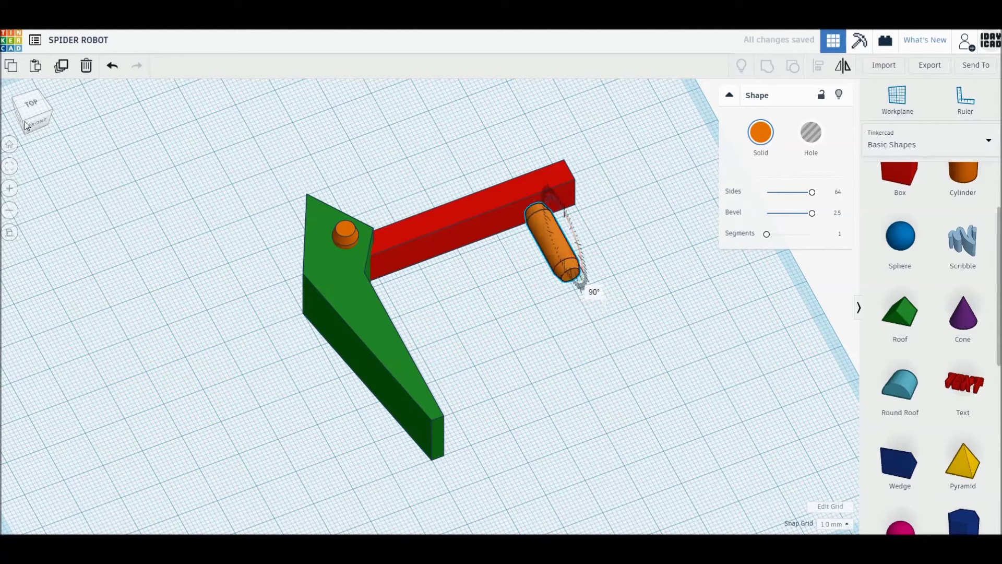
{"action": "left_click", "coordinate": [31, 106]}
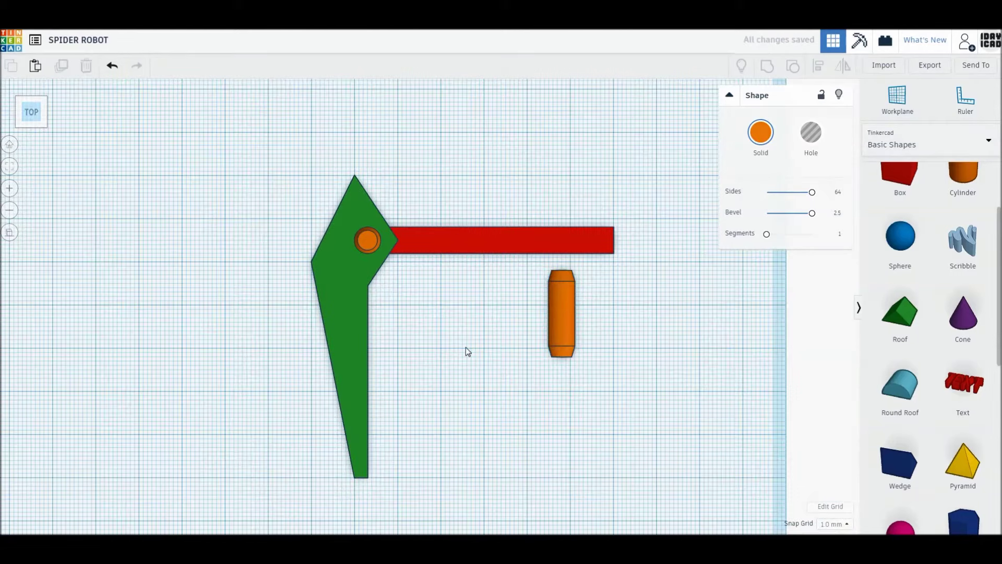
{"action": "left_click_drag", "start_coordinate": [563, 341], "coordinate": [592, 270]}
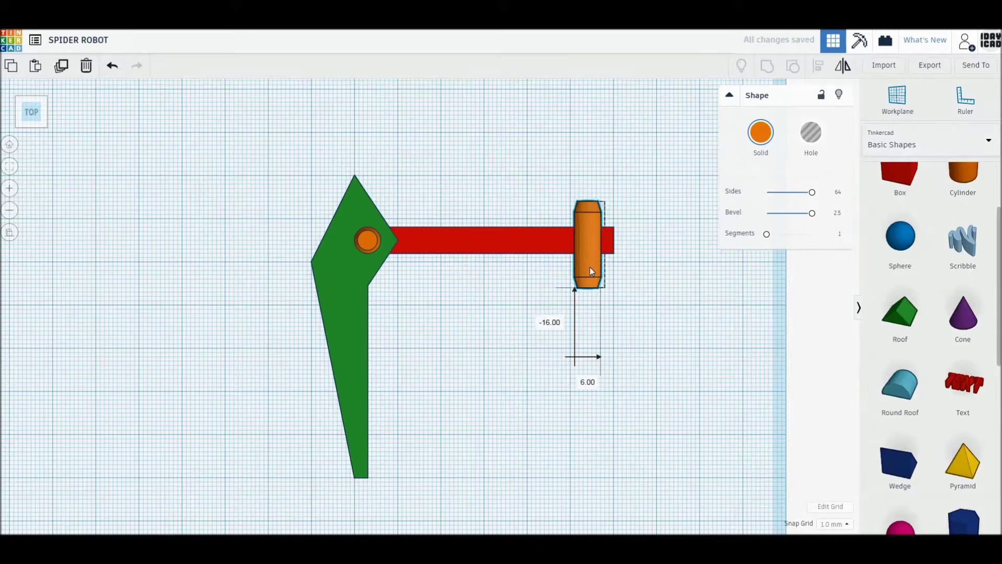
{"action": "left_click_drag", "start_coordinate": [592, 270], "coordinate": [594, 268]}
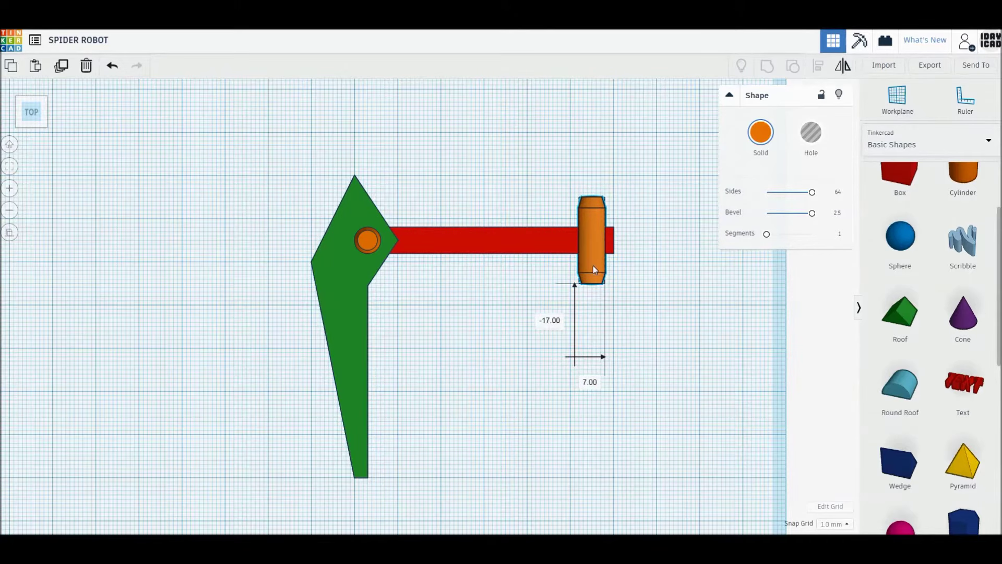
Step: Select all four parts and centre them along one alignment line
{"action": "key", "text": "ctrl+a"}
{"action": "right_click_drag", "start_coordinate": [640, 322], "coordinate": [644, 313]}
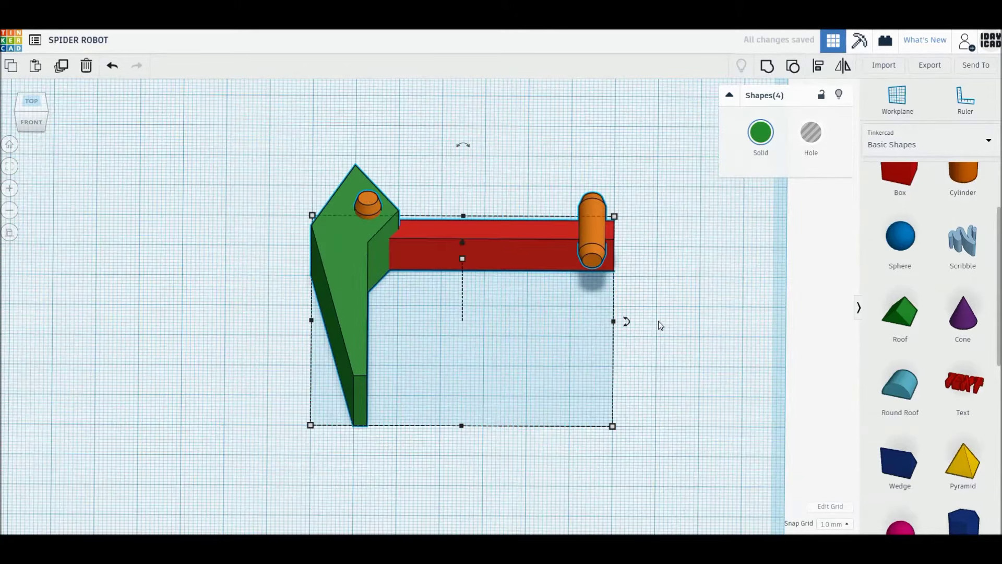
{"action": "key", "text": "l"}
{"action": "left_click", "coordinate": [626, 396]}
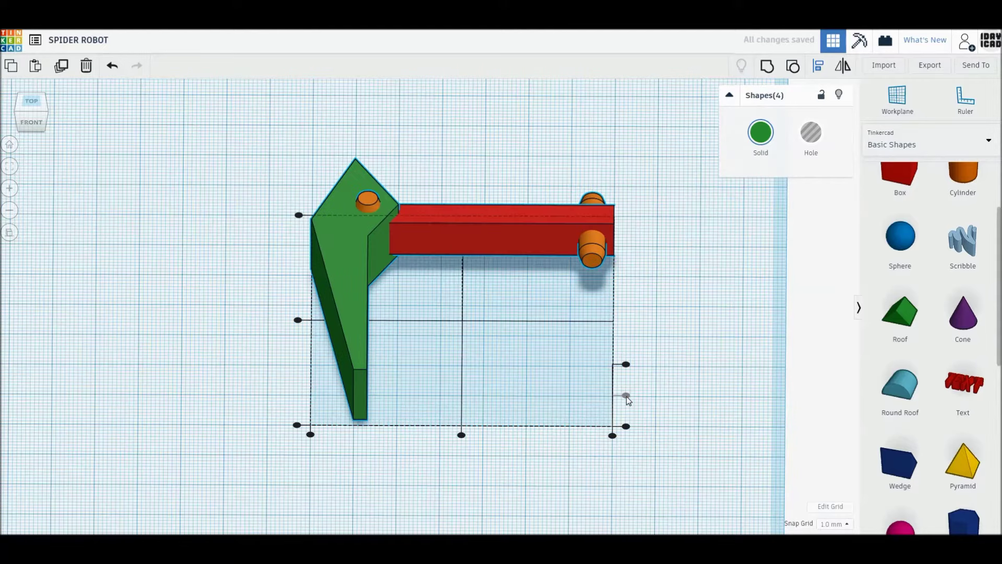
Step: Colour the green arm dark navy and the joint pin dark orange
{"action": "left_click", "coordinate": [347, 265]}
{"action": "left_click", "coordinate": [750, 140]}
{"action": "left_click", "coordinate": [844, 248]}
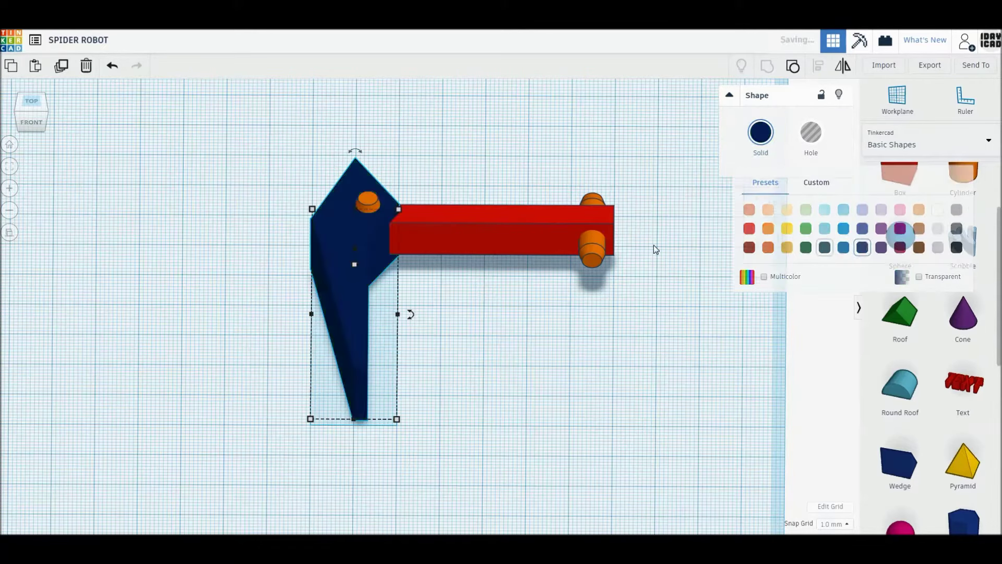
{"action": "left_click", "coordinate": [368, 202]}
{"action": "left_click", "coordinate": [761, 133]}
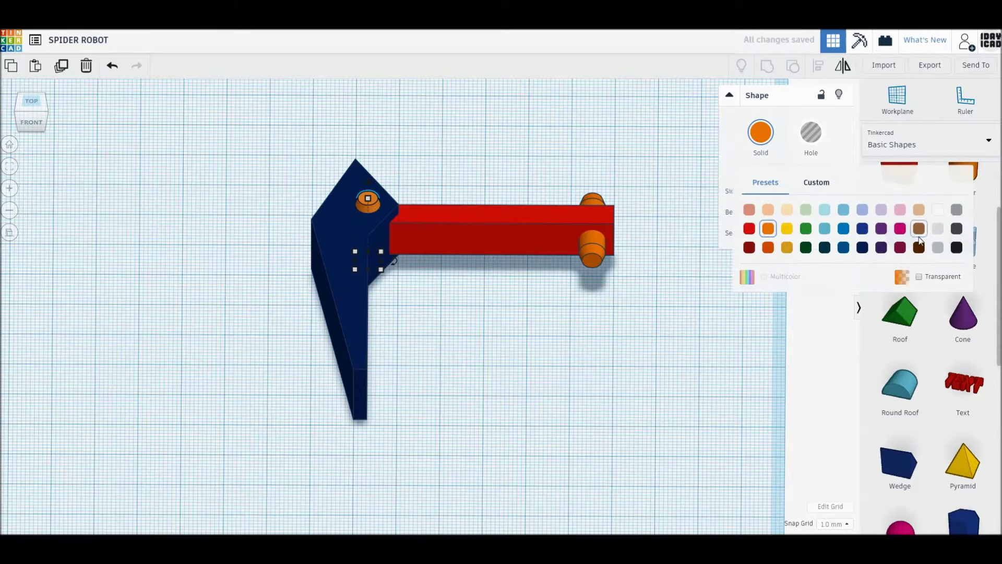
{"action": "left_click", "coordinate": [768, 247]}
Step: Colour the red bar grey and the end pin darker orange-red, then return to top view
{"action": "left_click", "coordinate": [509, 231]}
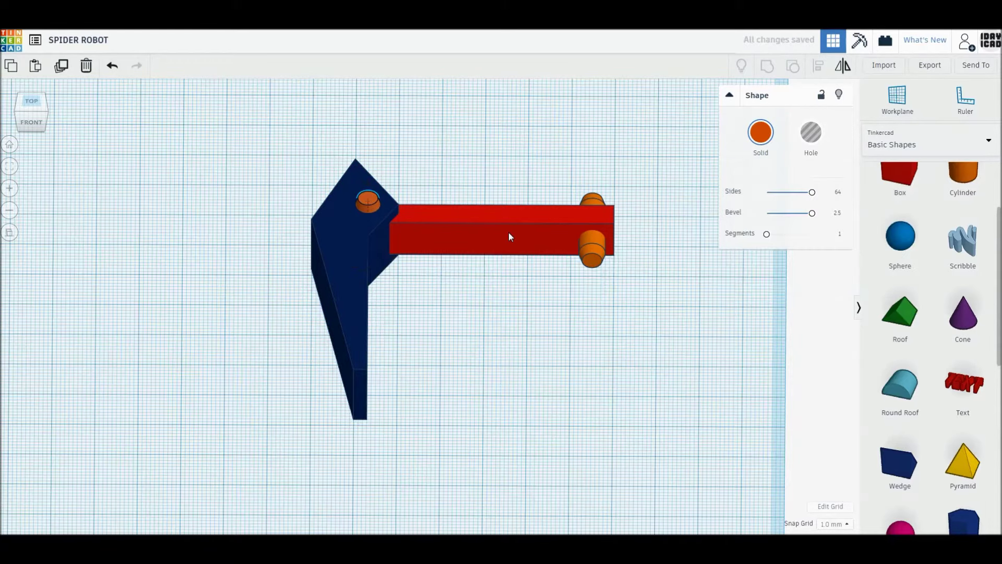
{"action": "left_click", "coordinate": [753, 134]}
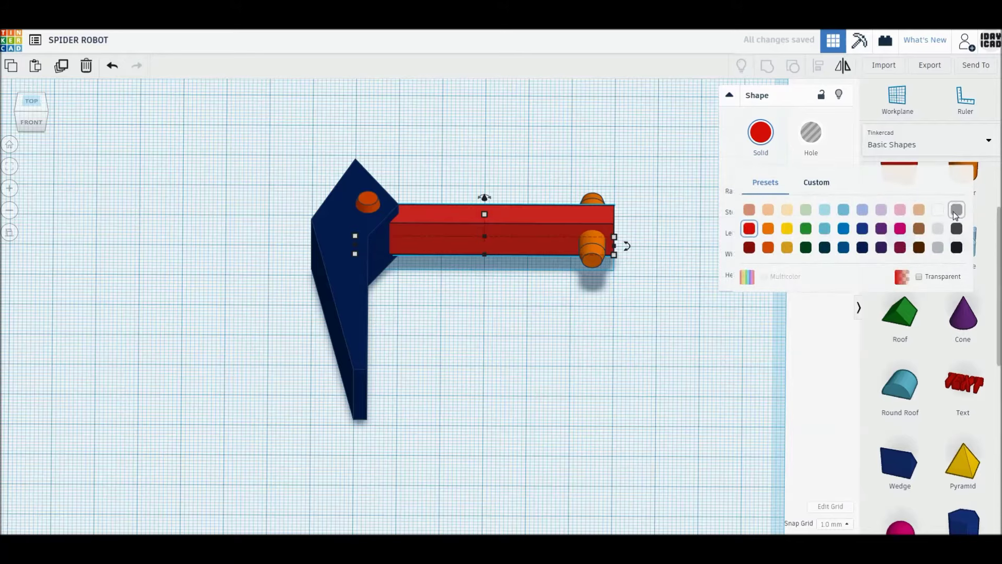
{"action": "left_click", "coordinate": [953, 211]}
{"action": "left_click", "coordinate": [594, 250]}
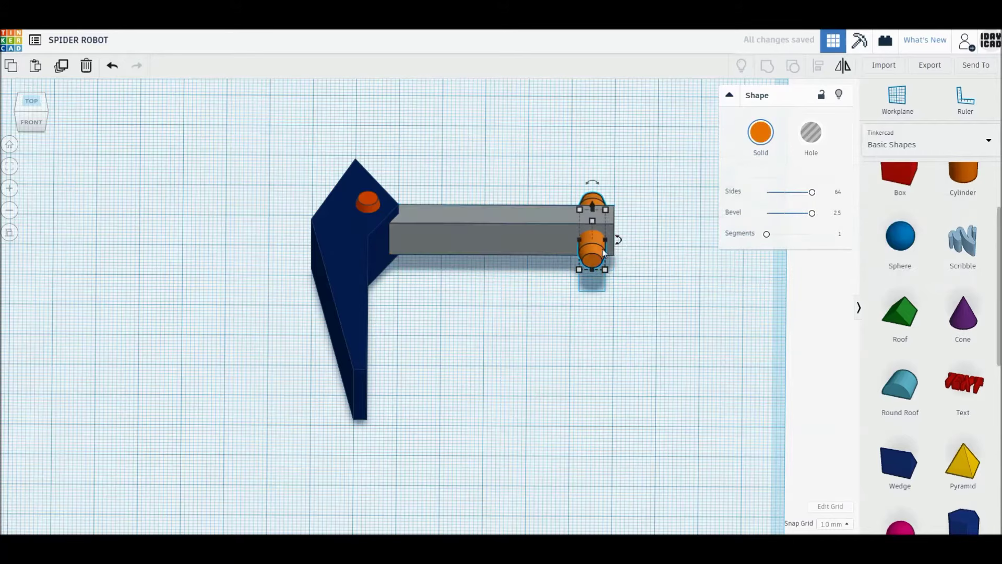
{"action": "left_click", "coordinate": [762, 142]}
{"action": "left_click", "coordinate": [781, 246]}
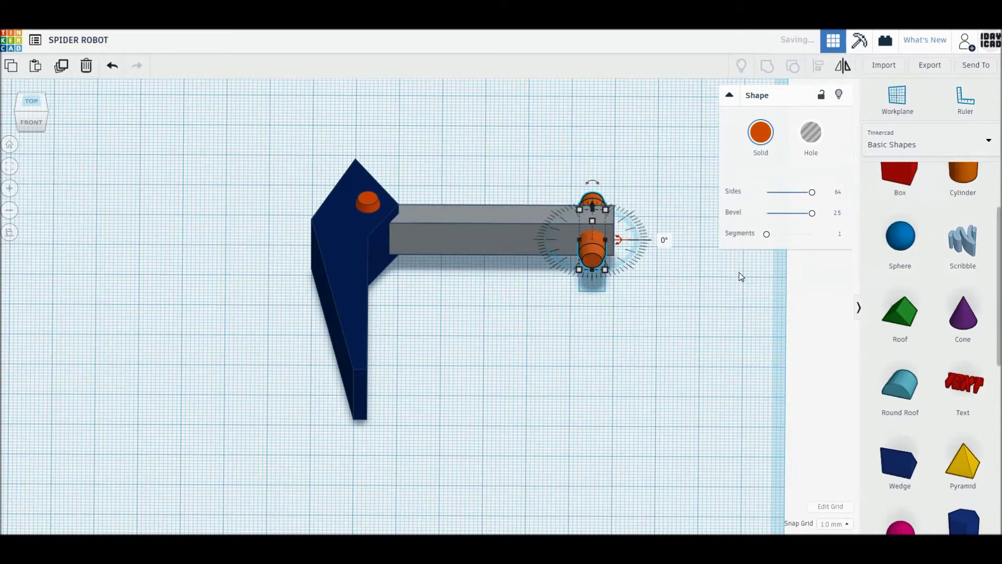
{"action": "key", "text": "ctrl+a"}
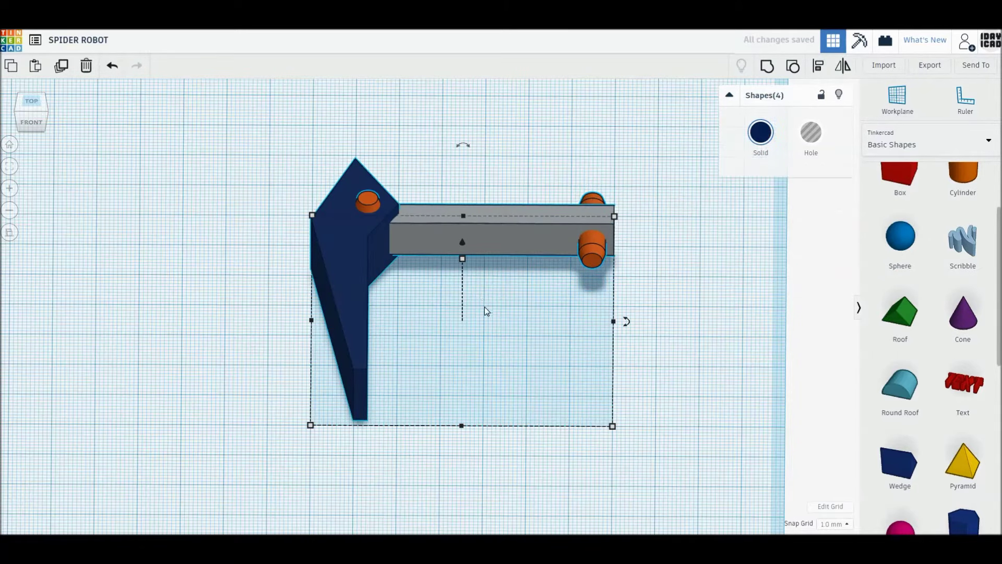
{"action": "left_click", "coordinate": [439, 317]}
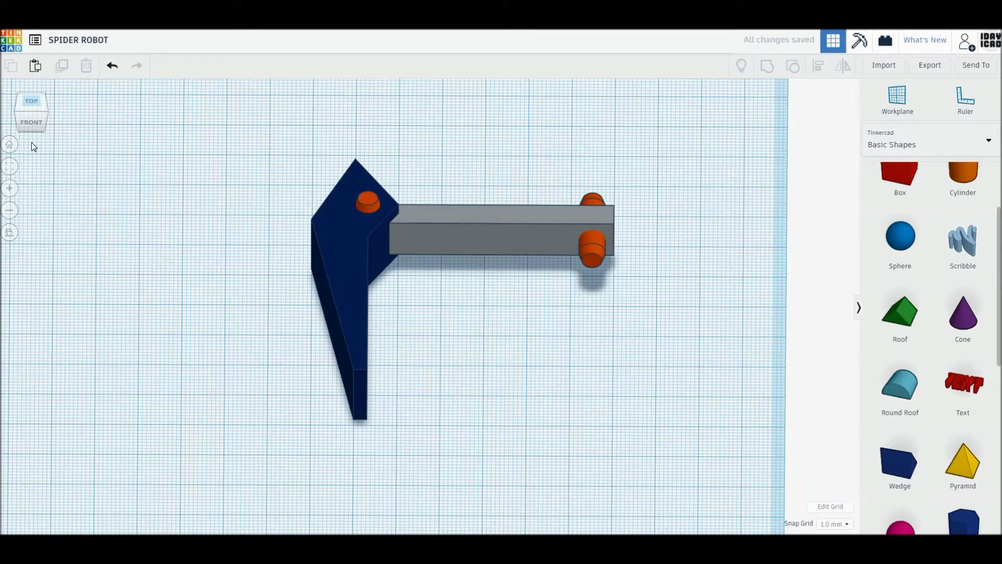
{"action": "left_click", "coordinate": [29, 106]}
Step: Rotate the navy arm -22.5° and size it 30 mm wide by 60 mm long
{"action": "left_click", "coordinate": [343, 280]}
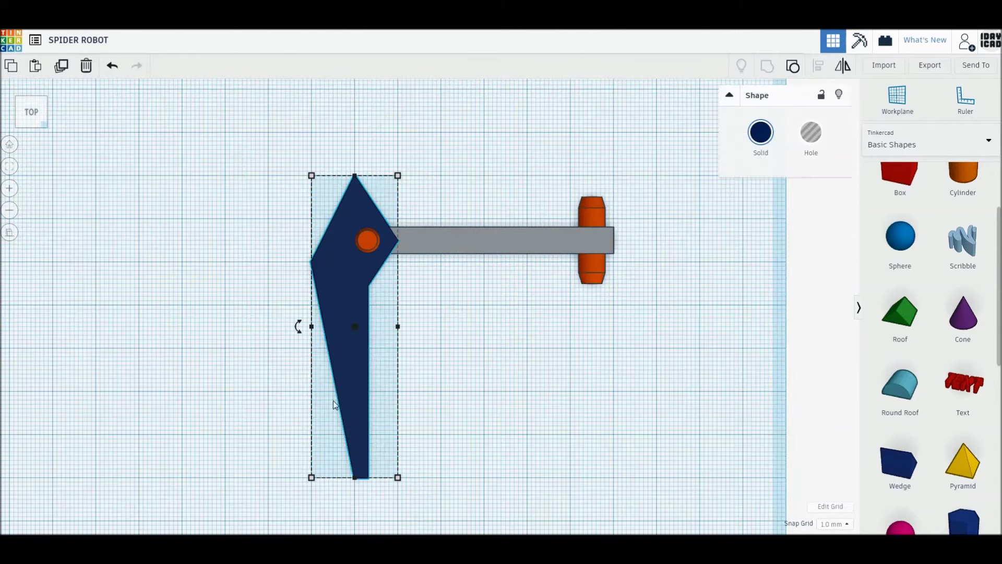
{"action": "mouse_move", "coordinate": [299, 327]}
{"action": "left_mouse_down"}
{"action": "mouse_move", "coordinate": [304, 304]}
{"action": "mouse_move", "coordinate": [350, 288]}
{"action": "left_mouse_up"}
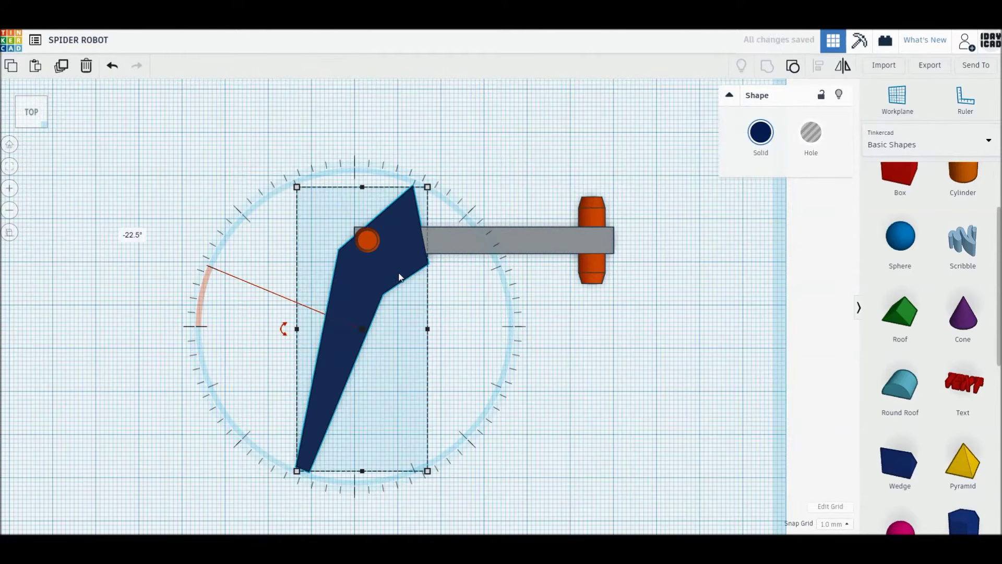
{"action": "mouse_move", "coordinate": [427, 187]}
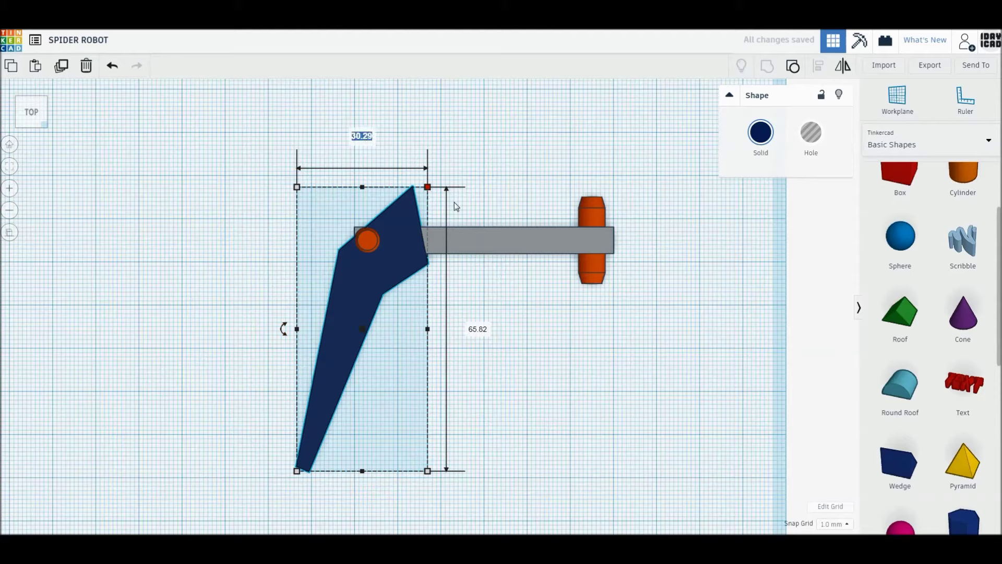
{"action": "type", "text": "30"}
{"action": "key", "text": "Return"}
{"action": "type", "text": "00"}
{"action": "key", "text": "Return"}
Step: Move the arm up to meet the bar joint and group all four parts
{"action": "left_click_drag", "start_coordinate": [408, 254], "coordinate": [379, 236]}
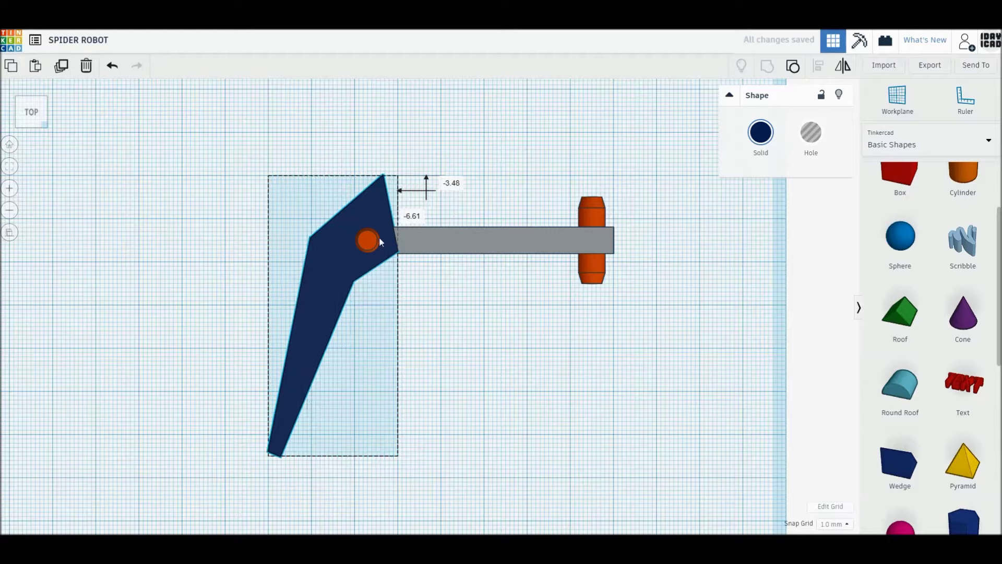
{"action": "left_click_drag", "start_coordinate": [682, 379], "coordinate": [259, 103]}
{"action": "key", "text": "ctrl+g"}
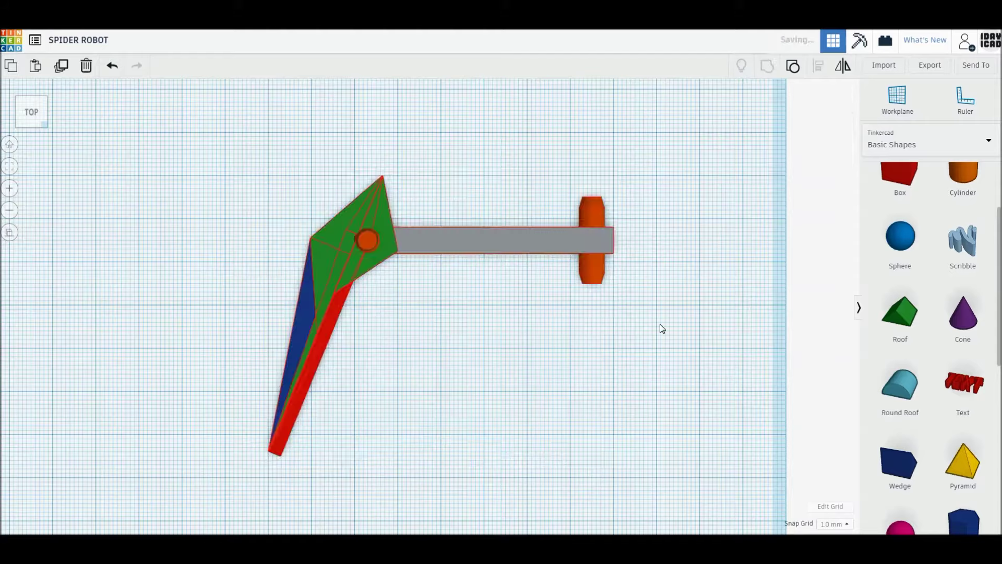
{"action": "left_click", "coordinate": [761, 146]}
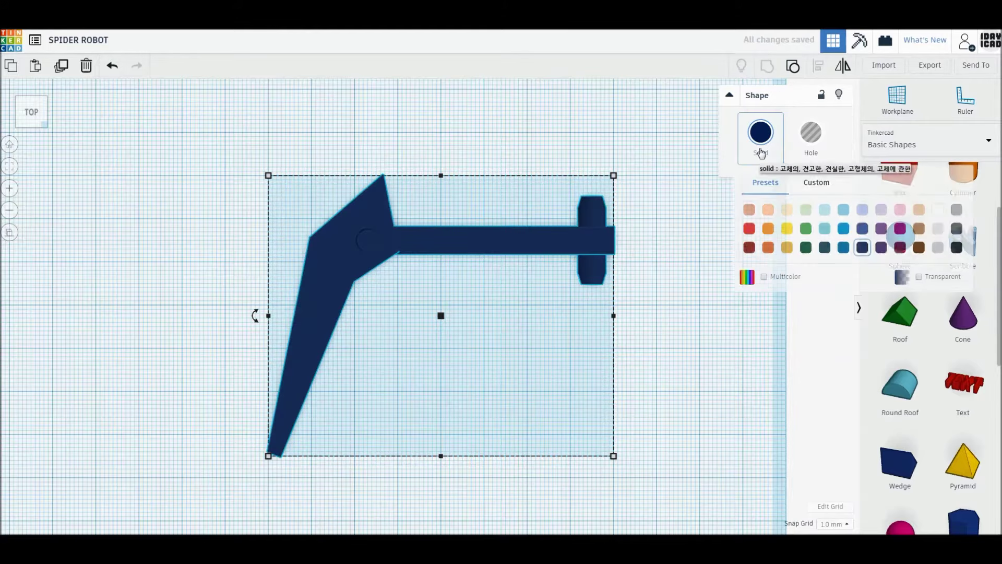
Step: Keep the group's multiple colours and rotate the leg to stand upright
{"action": "left_click", "coordinate": [763, 277]}
{"action": "left_click", "coordinate": [595, 340]}
{"action": "mouse_move", "coordinate": [595, 339]}
{"action": "right_mouse_down"}
{"action": "mouse_move", "coordinate": [680, 264]}
{"action": "mouse_move", "coordinate": [581, 223]}
{"action": "right_mouse_up"}
{"action": "left_click", "coordinate": [543, 193]}
{"action": "left_click_drag", "start_coordinate": [585, 167], "coordinate": [605, 198]}
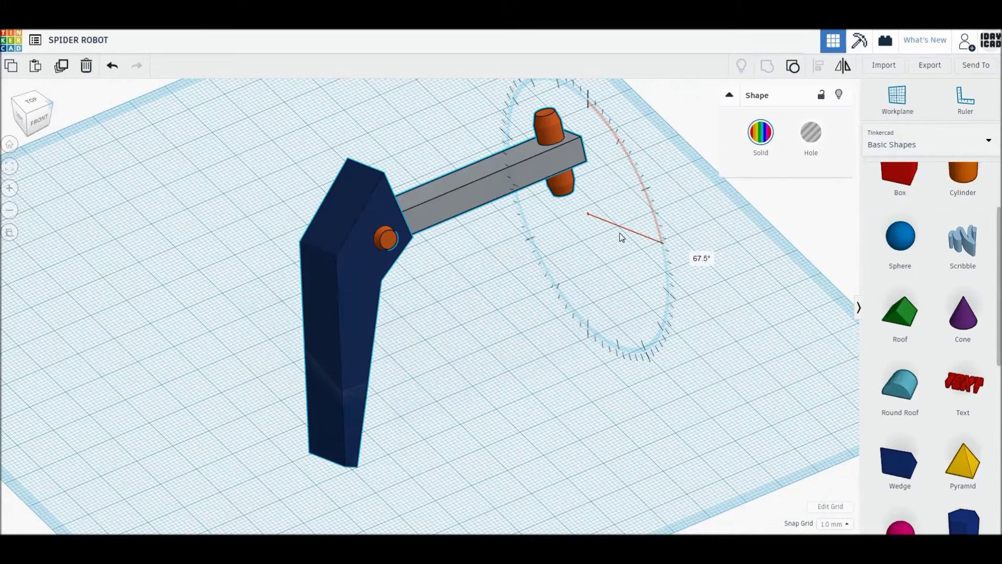
{"action": "left_click_drag", "start_coordinate": [613, 219], "coordinate": [621, 246]}
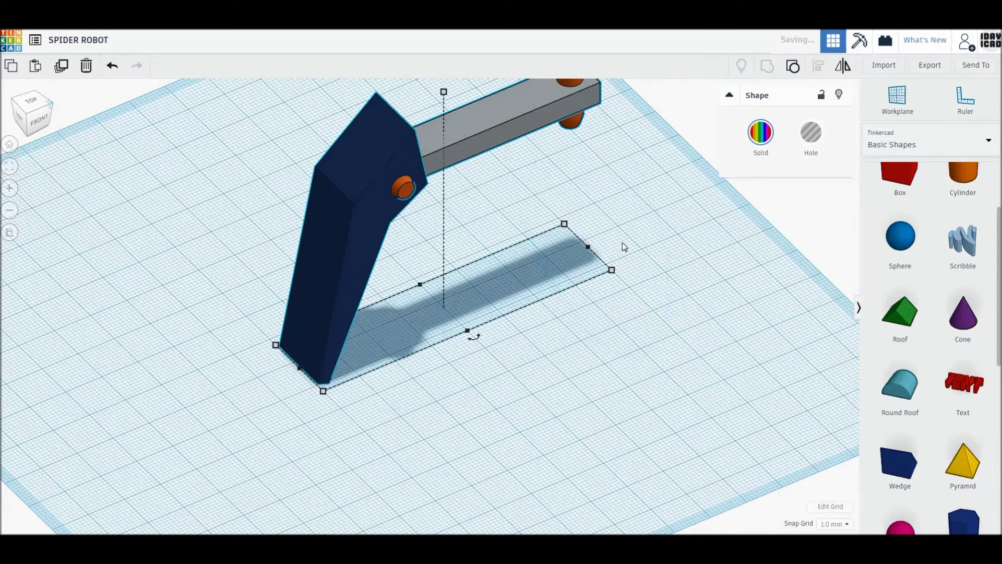
Step: Reset the view, reselect the arm group and view it from the top
{"action": "left_click", "coordinate": [12, 146]}
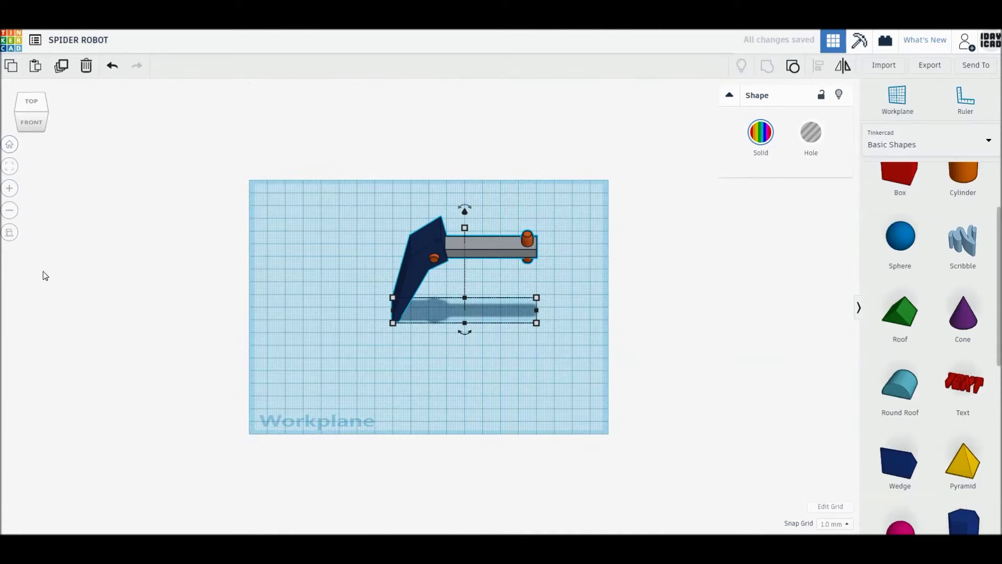
{"action": "left_click", "coordinate": [369, 316]}
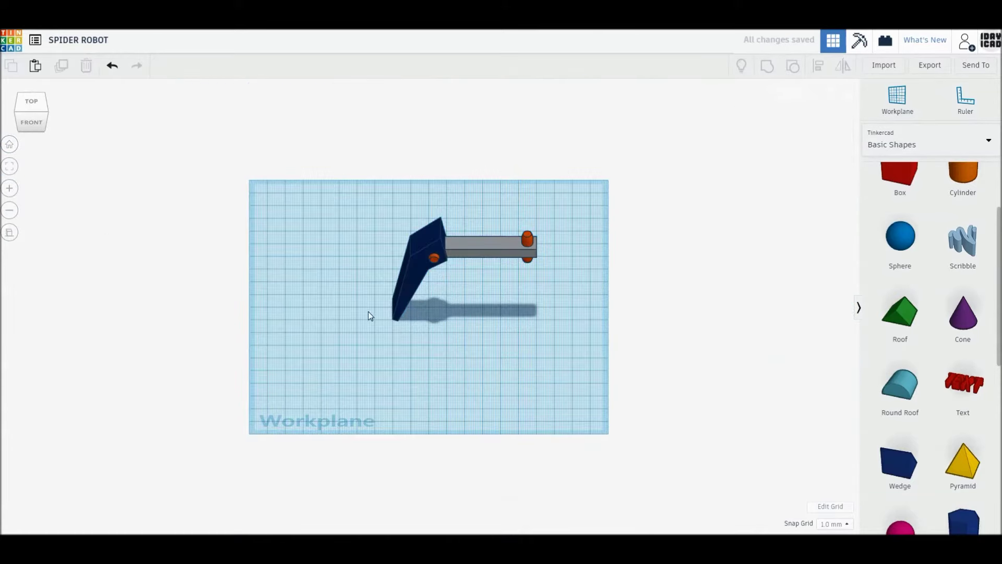
{"action": "left_click", "coordinate": [429, 257]}
{"action": "left_click", "coordinate": [32, 104]}
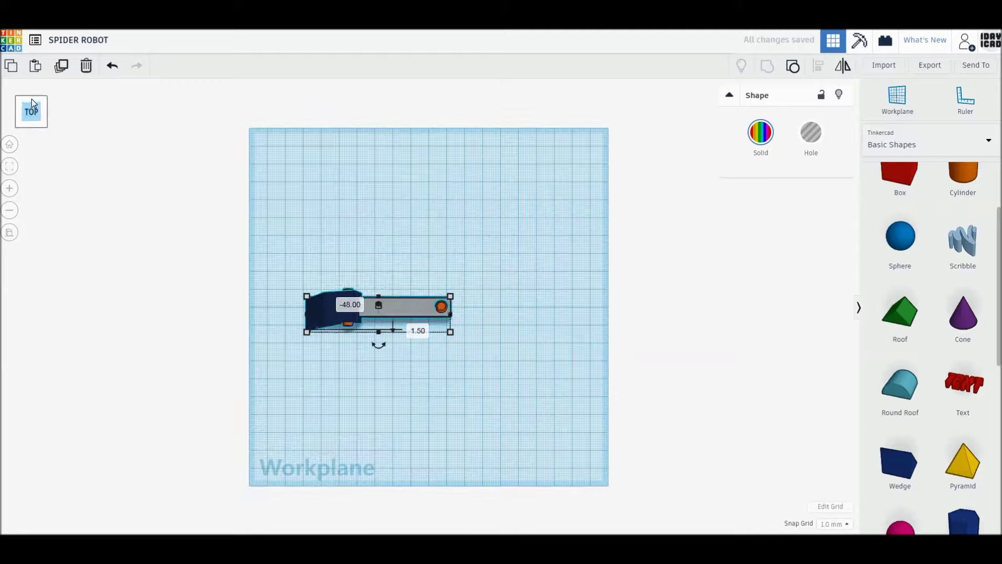
Step: Rotate the arm group to -15°
{"action": "scroll", "coordinate": [213, 335], "scroll_direction": "up", "scroll_amount": 5}
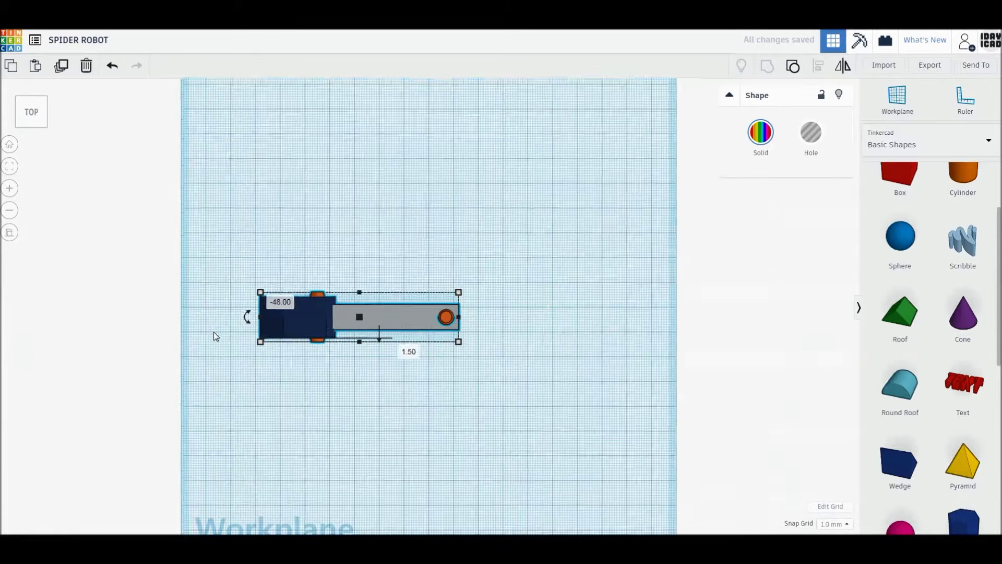
{"action": "scroll", "coordinate": [214, 334], "scroll_direction": "up", "scroll_amount": 5}
{"action": "scroll", "coordinate": [266, 333], "scroll_direction": "down", "scroll_amount": 2}
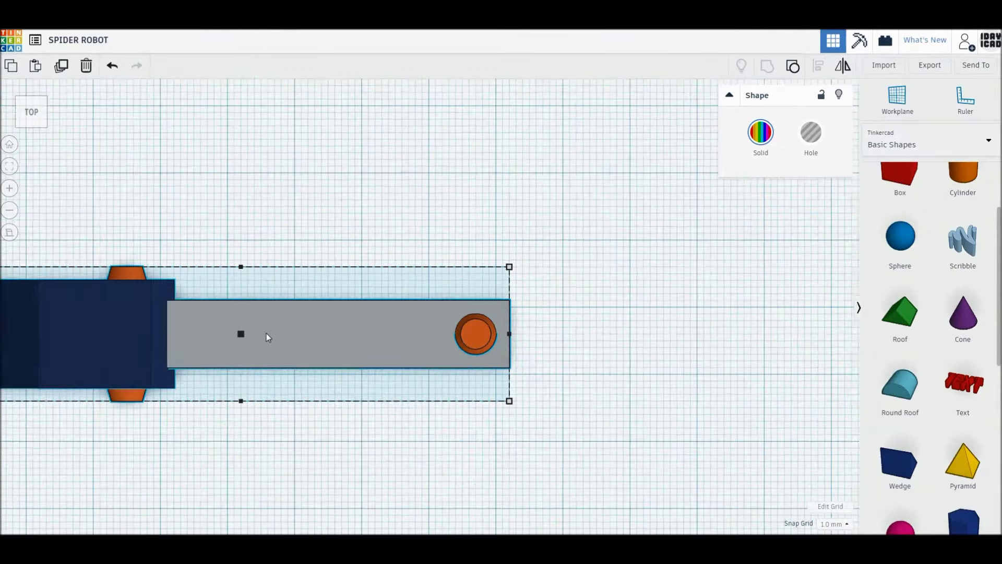
{"action": "scroll", "coordinate": [266, 334], "scroll_direction": "down", "scroll_amount": 3}
{"action": "scroll", "coordinate": [266, 335], "scroll_direction": "down", "scroll_amount": 2}
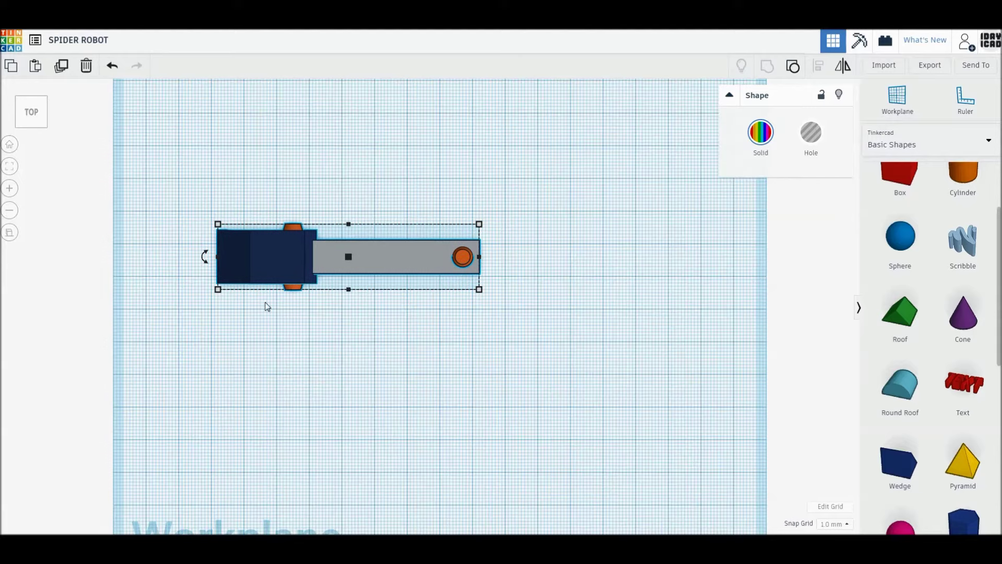
{"action": "left_click_drag", "start_coordinate": [202, 260], "coordinate": [219, 230]}
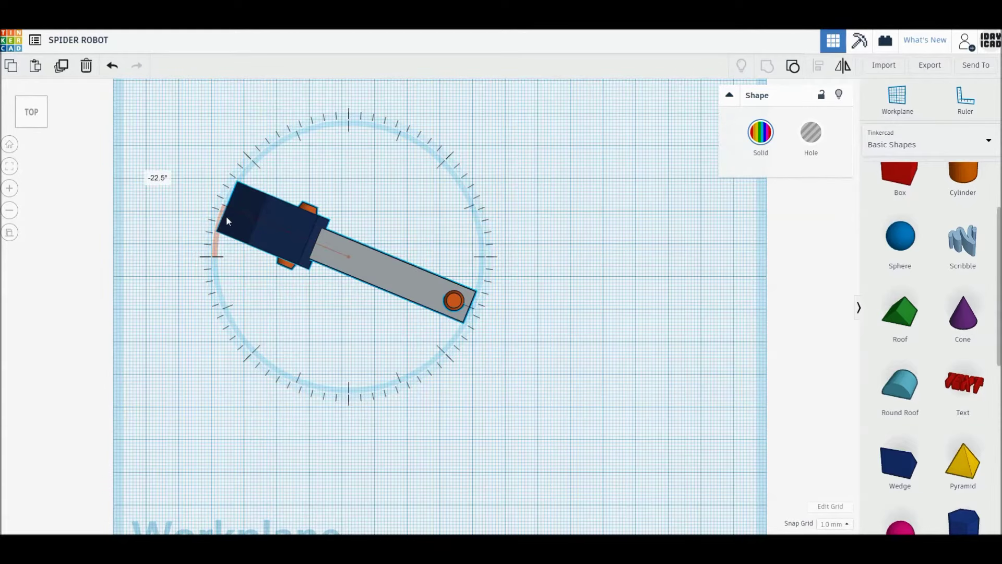
{"action": "left_click_drag", "start_coordinate": [224, 217], "coordinate": [227, 215]}
{"action": "type", "text": "-15"}
{"action": "key", "text": "Return"}
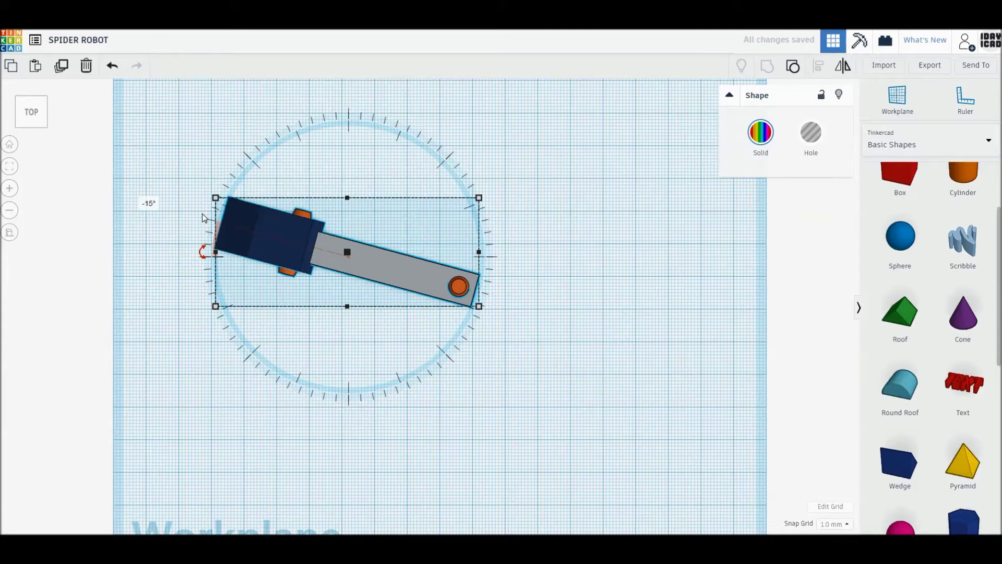
Step: Duplicate the arm, mirror it vertically and move the copy below the original
{"action": "key", "text": "ctrl+d"}
{"action": "key", "text": "m"}
{"action": "left_click", "coordinate": [202, 252]}
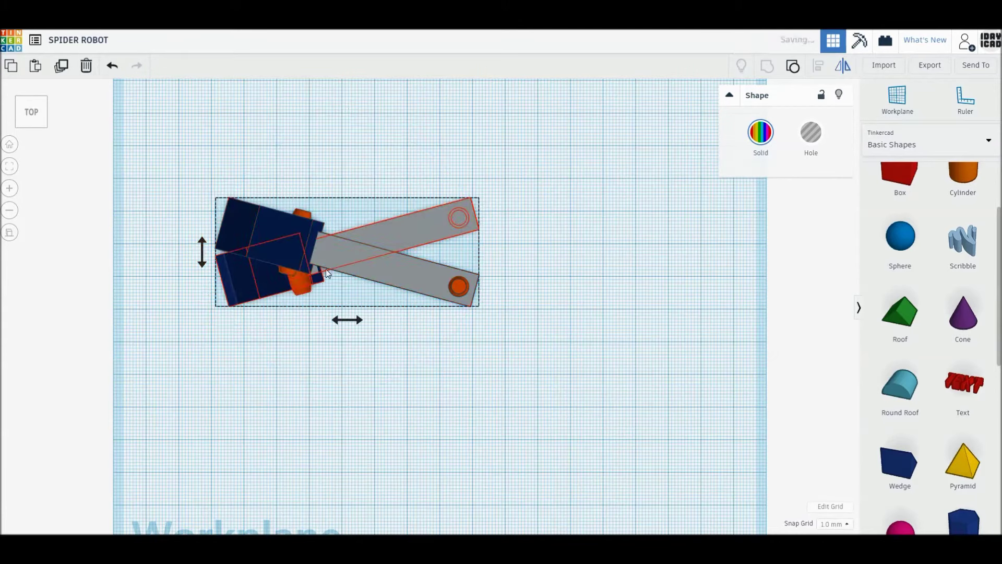
{"action": "key", "text": "Down"}
{"action": "key", "text": "Down"}
{"action": "key", "text": "Down"}
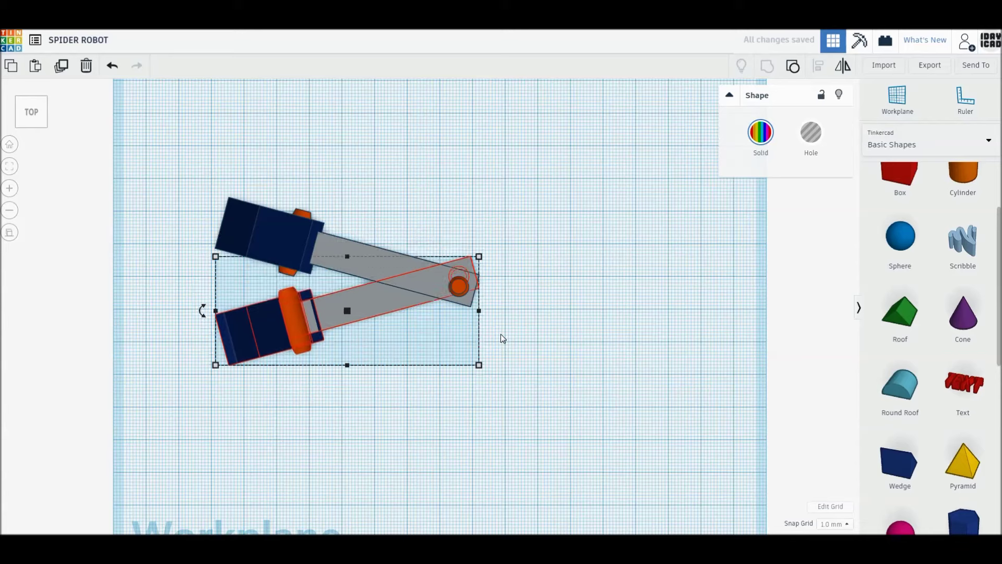
{"action": "key", "text": "Down"}
{"action": "key", "text": "Down"}
{"action": "key", "text": "Down"}
{"action": "key", "text": "Down"}
{"action": "key", "text": "Down"}
{"action": "key", "text": "Down"}
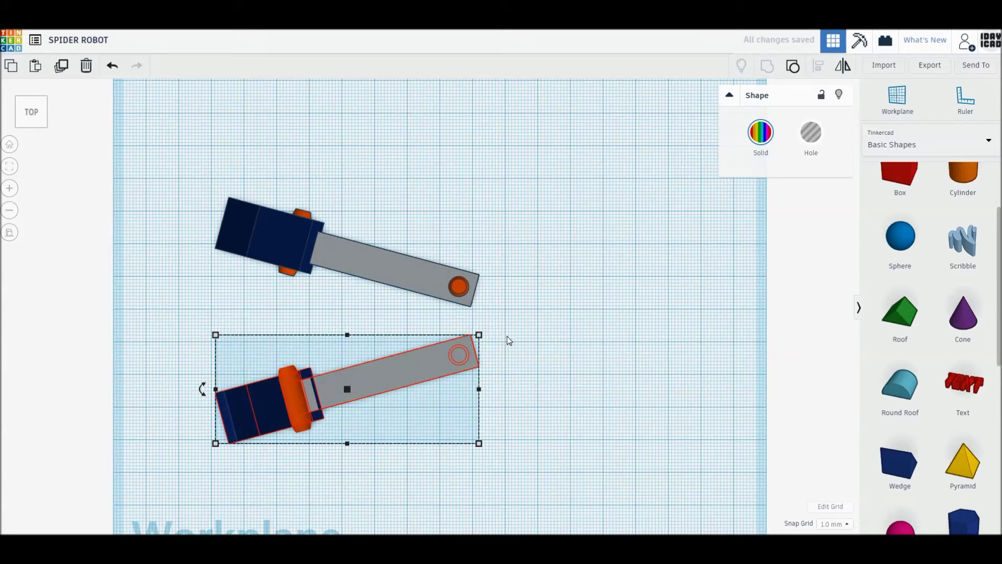
{"action": "left_click", "coordinate": [505, 336]}
{"action": "left_click", "coordinate": [444, 281]}
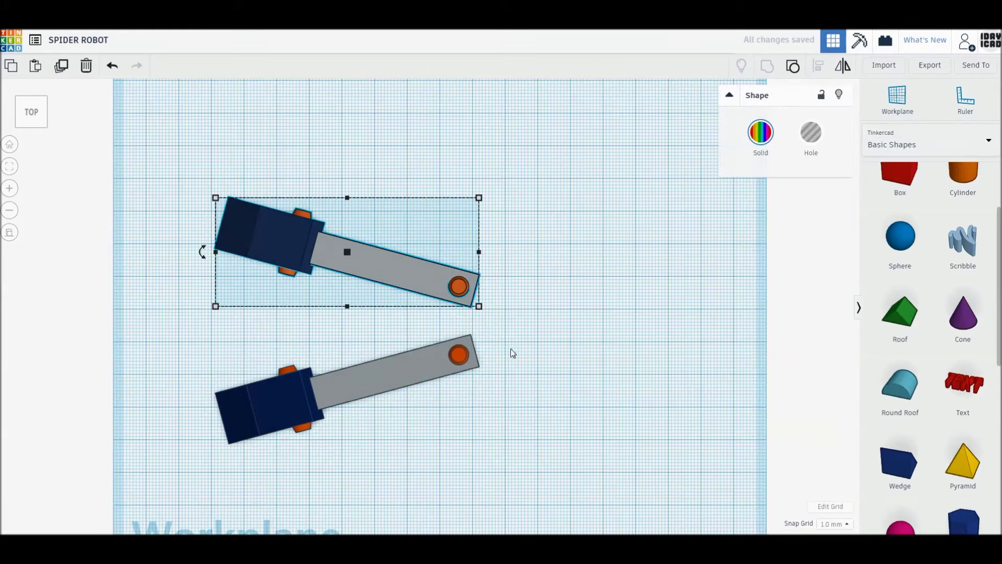
Step: Duplicate the upper arm, rotate the copy a further -15° and set it above the other two arms
{"action": "left_click_drag", "start_coordinate": [380, 282], "coordinate": [511, 212]}
{"action": "mouse_move", "coordinate": [331, 179]}
{"action": "left_mouse_down"}
{"action": "mouse_move", "coordinate": [358, 153]}
{"action": "mouse_move", "coordinate": [305, 142]}
{"action": "left_mouse_up"}
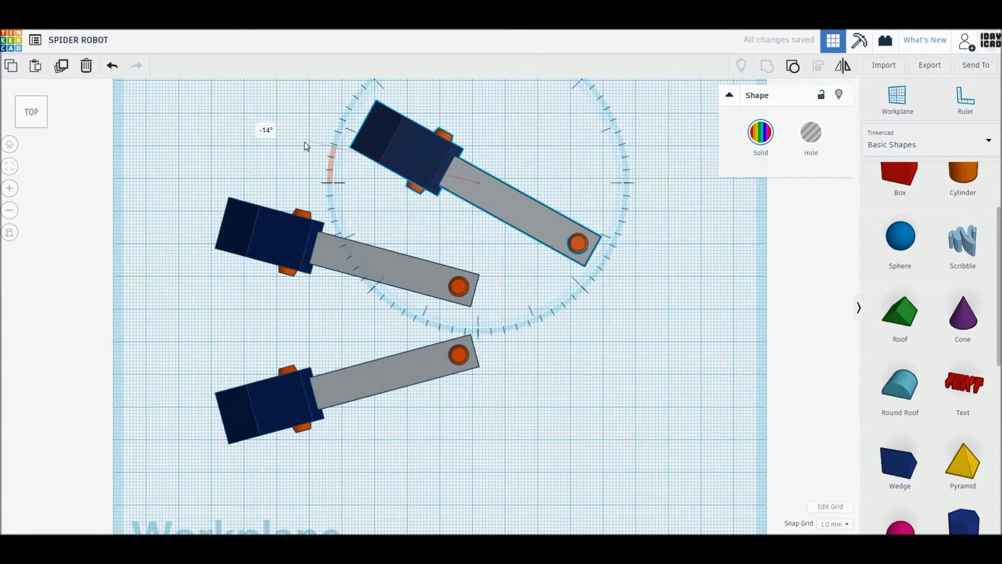
{"action": "type", "text": "-15"}
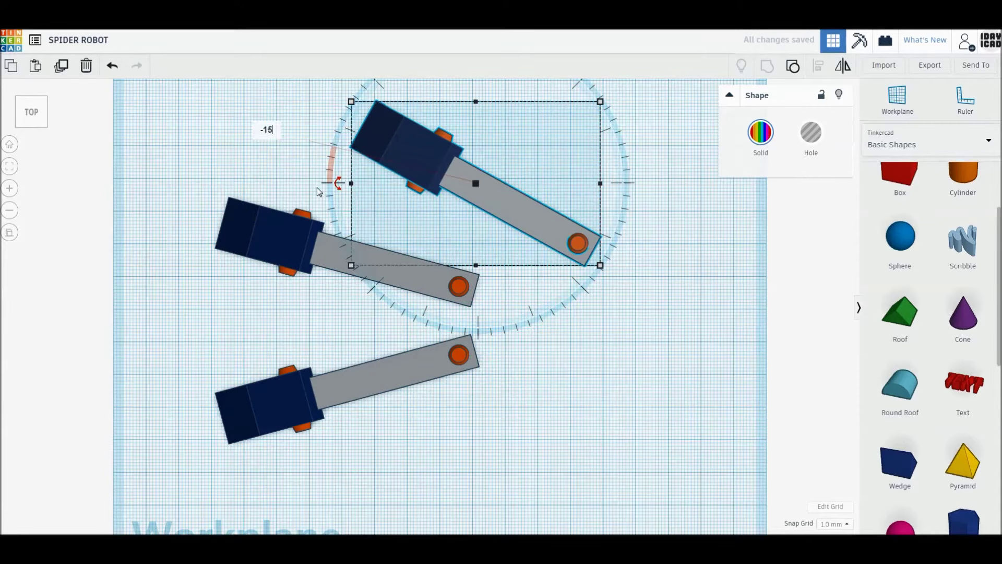
{"action": "key", "text": "Return"}
{"action": "left_click_drag", "start_coordinate": [536, 247], "coordinate": [448, 207]}
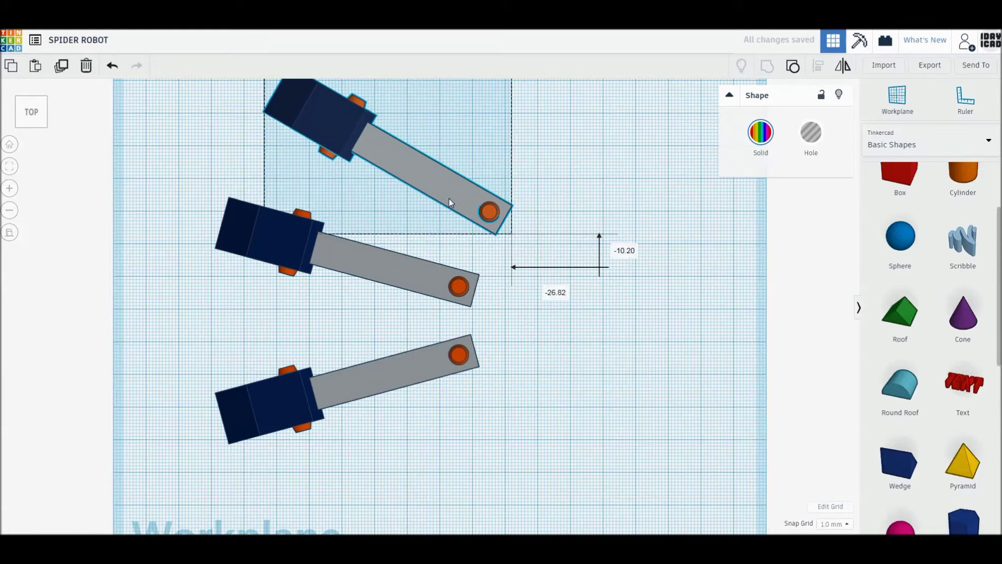
{"action": "left_click_drag", "start_coordinate": [447, 203], "coordinate": [450, 201]}
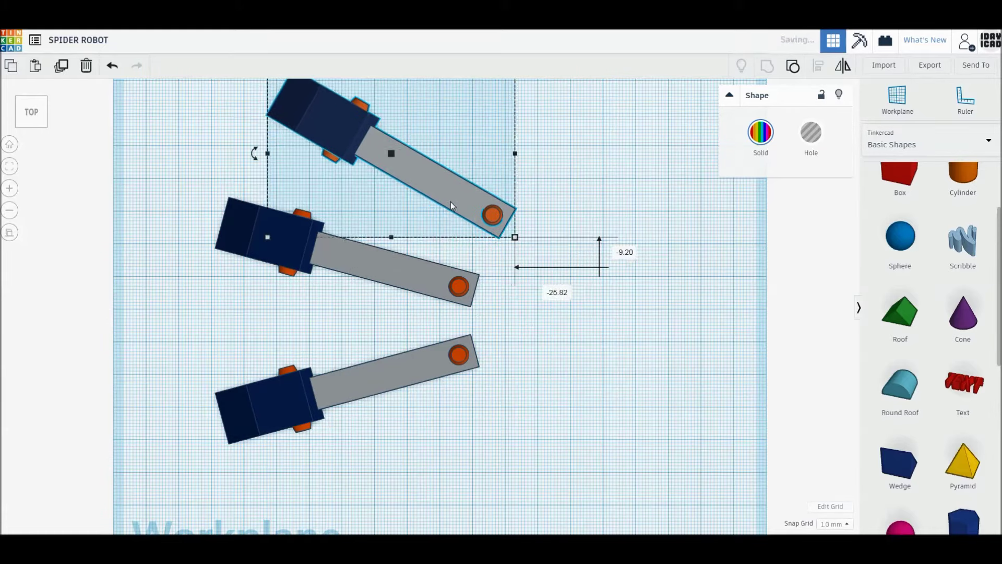
{"action": "key", "text": "ctrl+d"}
{"action": "key", "text": "Delete"}
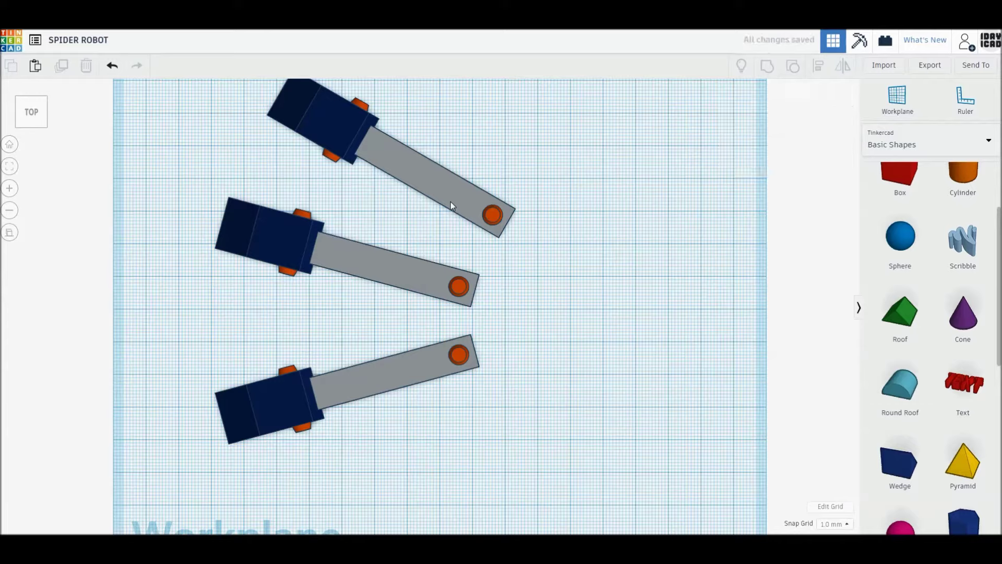
{"action": "left_click", "coordinate": [450, 201]}
{"action": "scroll", "coordinate": [590, 290], "scroll_direction": "down", "scroll_amount": 3}
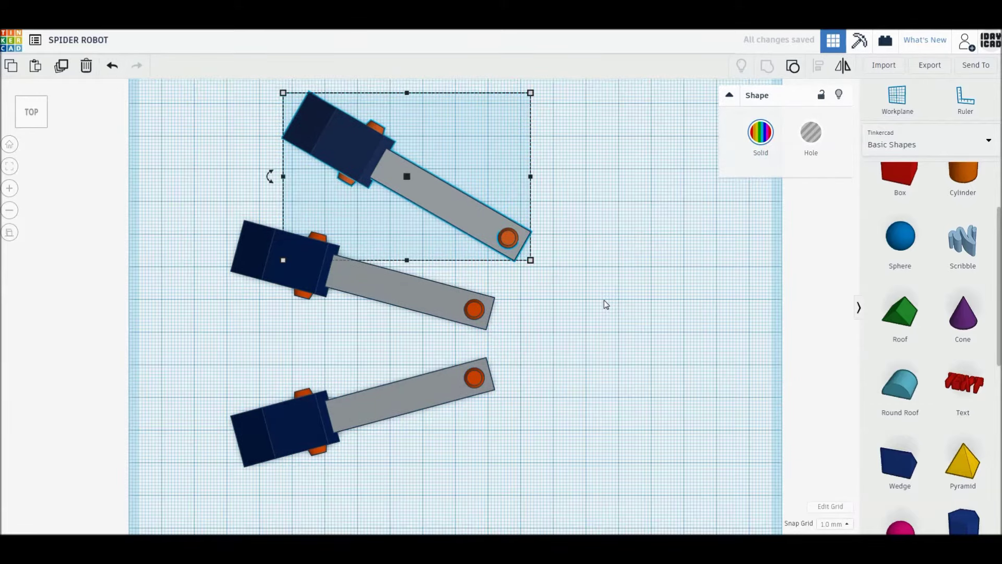
Step: Mirror a copy of the top arm vertically and nudge it into place below the lower arms
{"action": "key", "text": "m"}
{"action": "left_click", "coordinate": [298, 202]}
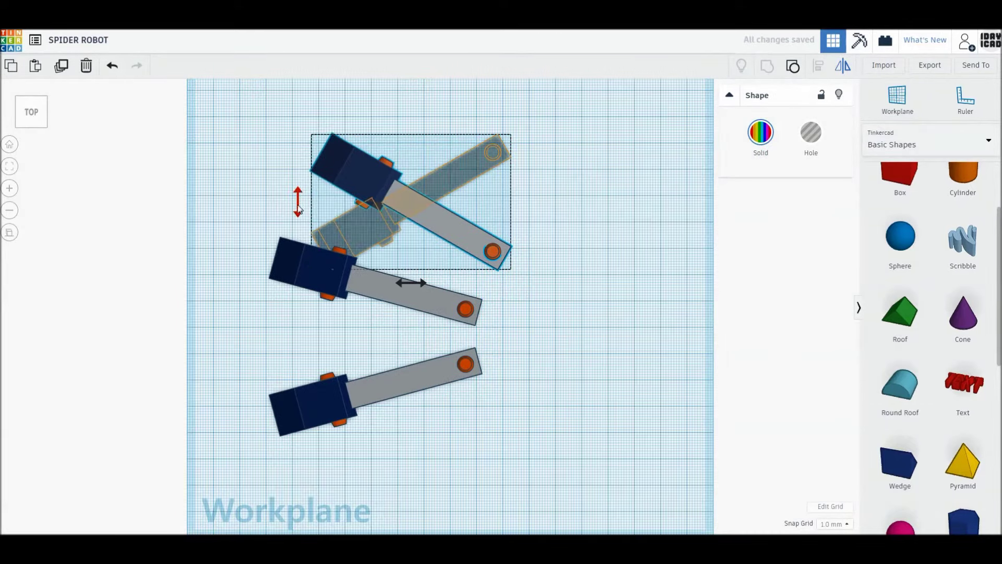
{"action": "key", "text": "Down"}
{"action": "key", "text": "Down"}
{"action": "key", "text": "Down"}
{"action": "key", "text": "Down"}
{"action": "key", "text": "Down"}
{"action": "key", "text": "Down"}
{"action": "key", "text": "Down"}
{"action": "key", "text": "Down"}
{"action": "key", "text": "Down"}
{"action": "key", "text": "Down"}
{"action": "key", "text": "Down"}
{"action": "key", "text": "Down"}
{"action": "key", "text": "Down"}
{"action": "key", "text": "Down"}
{"action": "key", "text": "Down"}
{"action": "key", "text": "Down"}
{"action": "key", "text": "Down"}
{"action": "key", "text": "Down"}
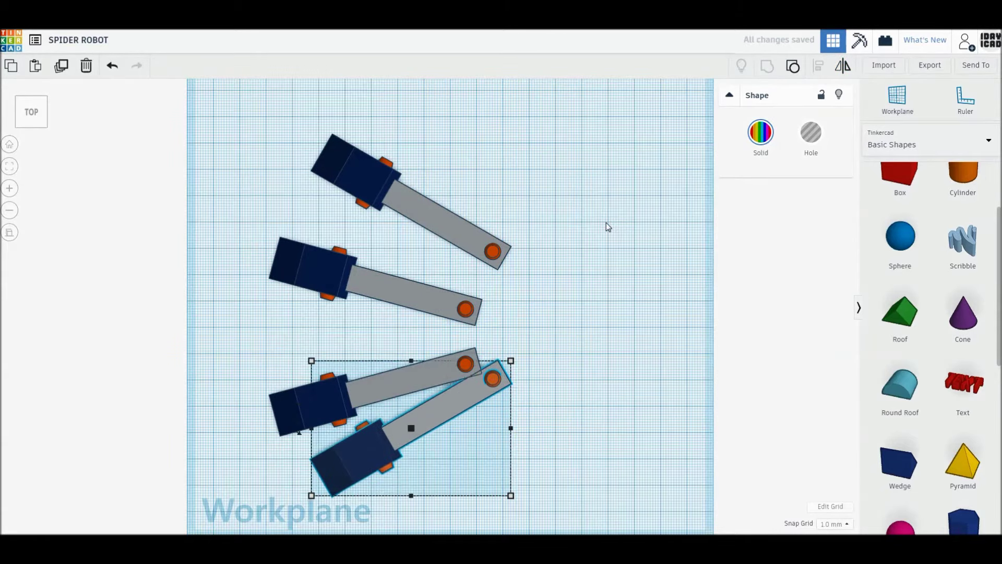
{"action": "key", "text": "Down"}
{"action": "key", "text": "Down"}
{"action": "key", "text": "Down"}
{"action": "key", "text": "Down"}
{"action": "key", "text": "Up"}
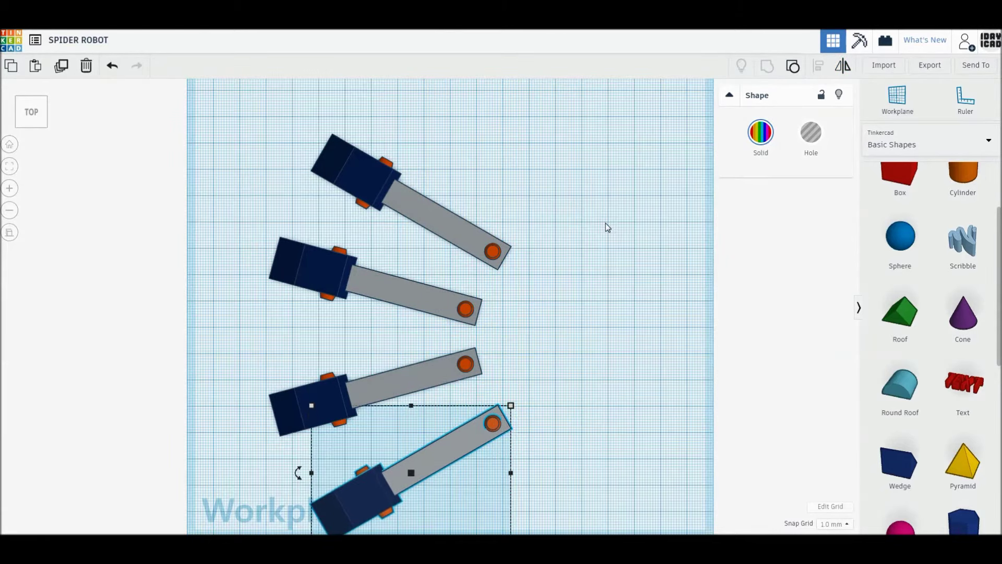
{"action": "key", "text": "Up"}
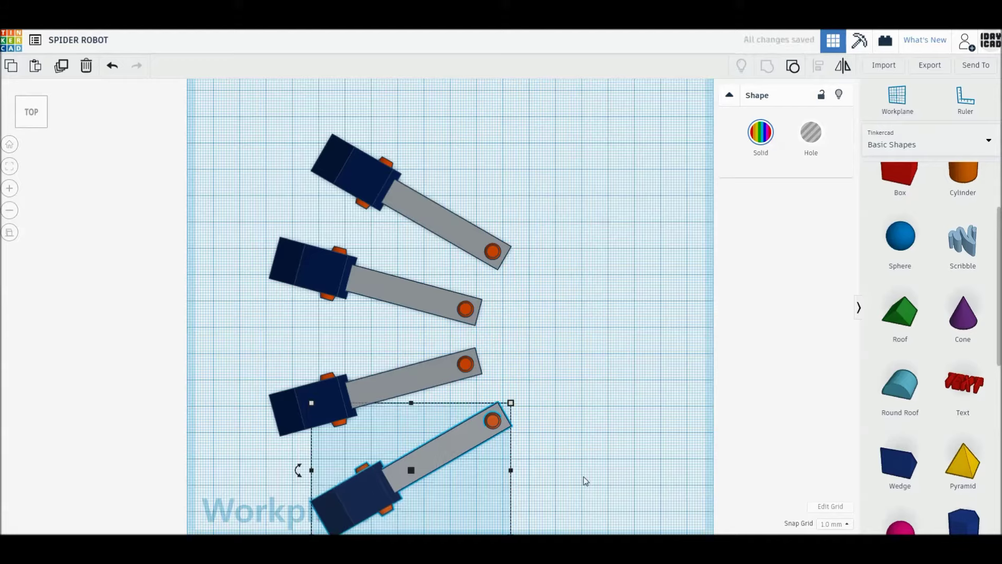
{"action": "left_click", "coordinate": [435, 367]}
{"action": "key", "text": "Down"}
{"action": "left_click", "coordinate": [443, 305]}
Step: Group the top and bottom arms together, then group the two middle arms
{"action": "left_click_drag", "start_coordinate": [546, 465], "coordinate": [496, 220]}
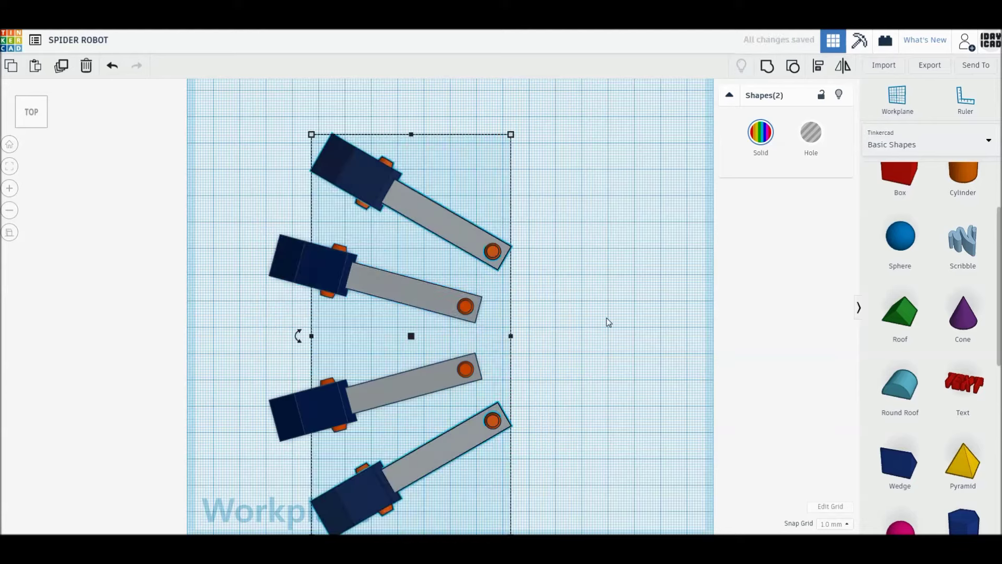
{"action": "left_click", "coordinate": [767, 65]}
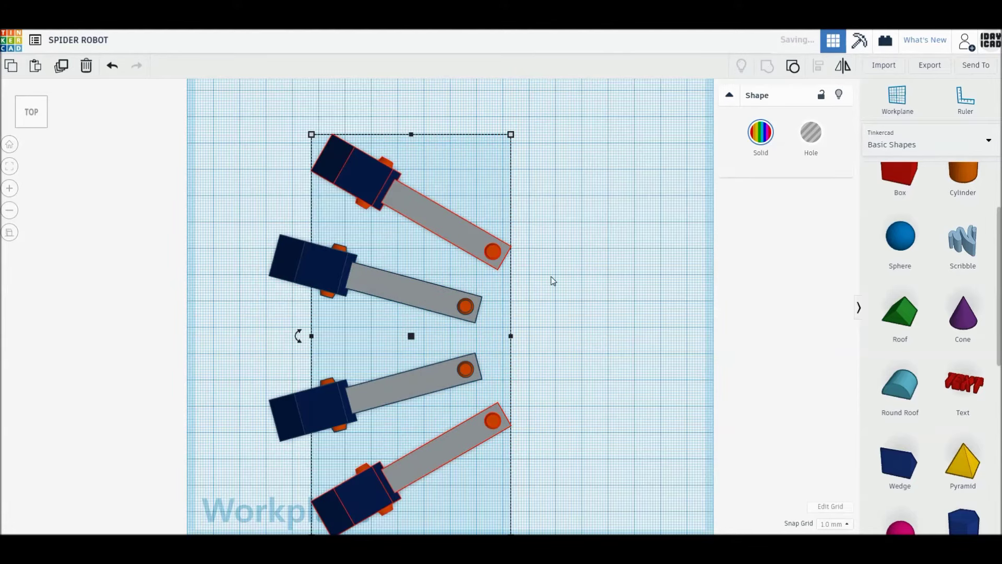
{"action": "left_click_drag", "start_coordinate": [534, 384], "coordinate": [393, 300]}
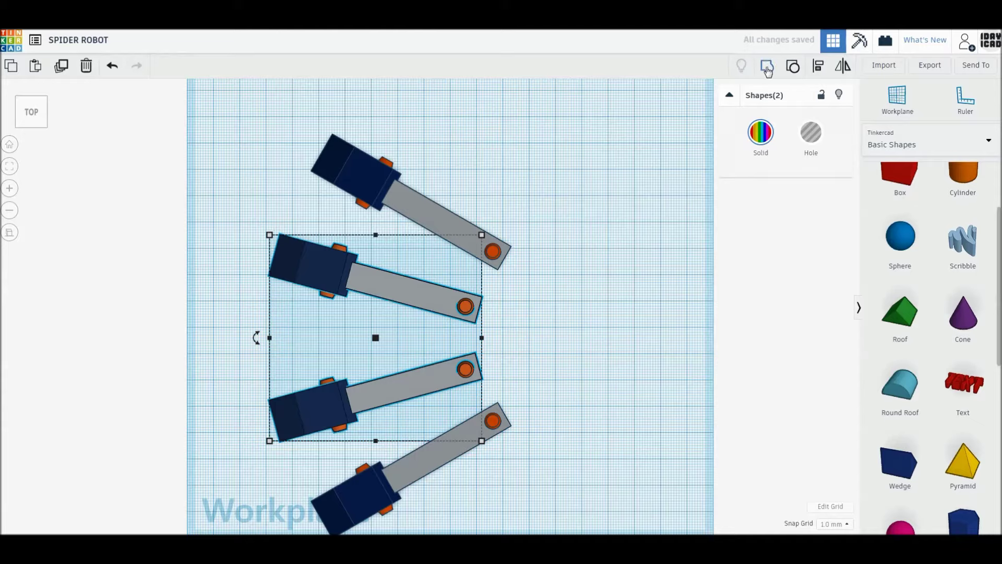
{"action": "left_click", "coordinate": [766, 66]}
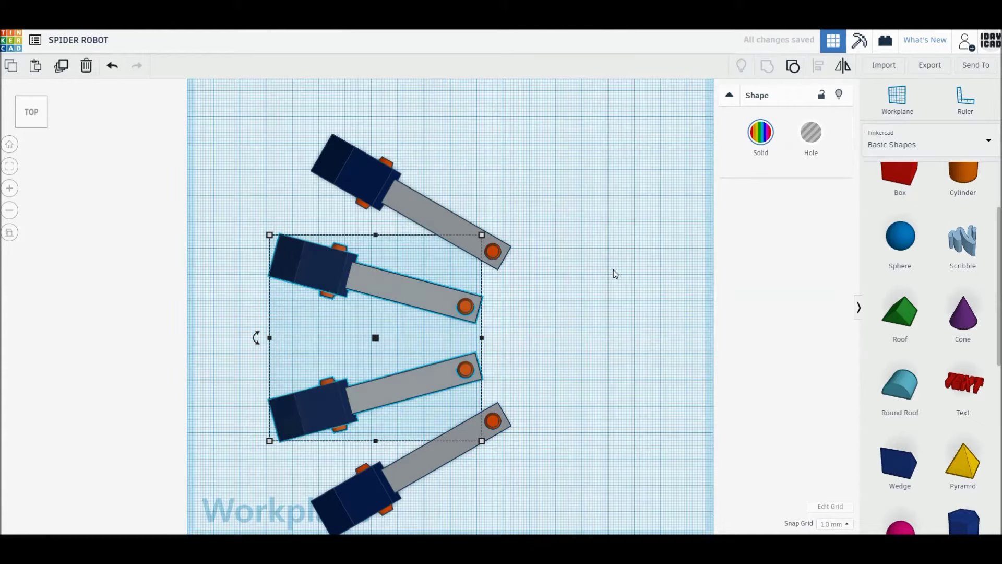
{"action": "scroll", "coordinate": [934, 424], "scroll_direction": "down", "scroll_amount": 3}
{"action": "scroll", "coordinate": [955, 366], "scroll_direction": "down", "scroll_amount": 2}
Step: Place an eight-sided polygon, rotate it, and lengthen it to 120
{"action": "left_click_drag", "start_coordinate": [970, 313], "coordinate": [585, 349]}
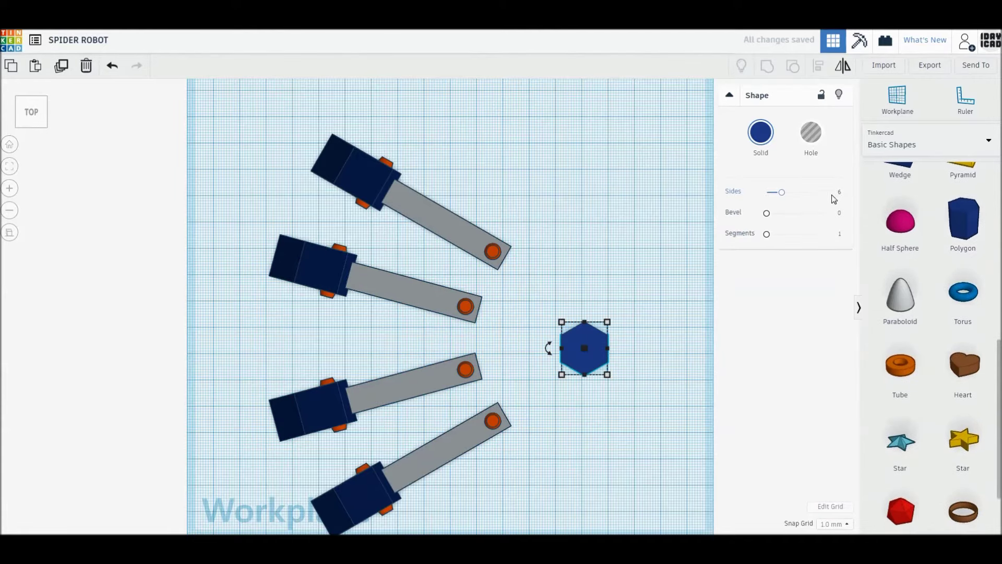
{"action": "type", "text": "8"}
{"action": "key", "text": "Return"}
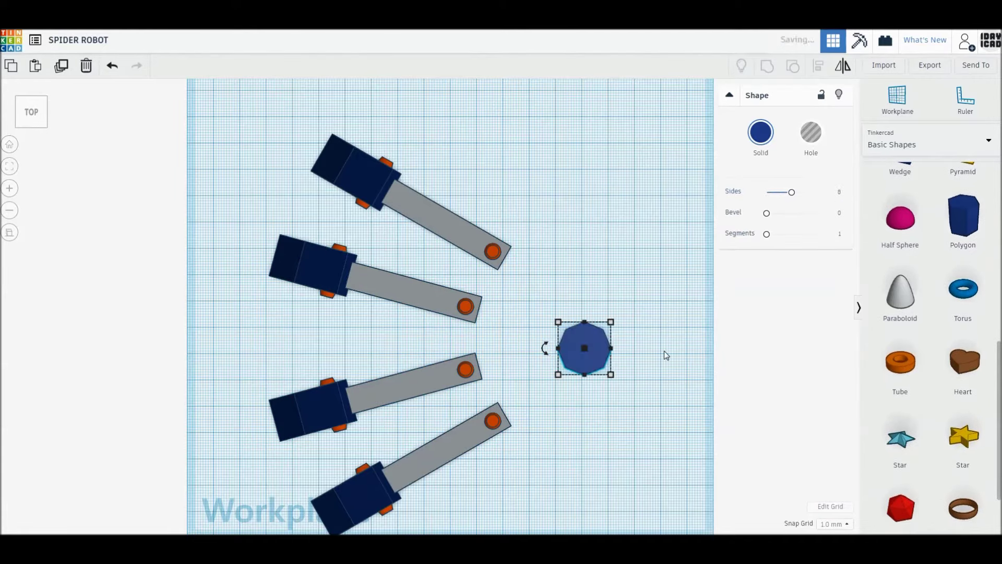
{"action": "left_click_drag", "start_coordinate": [550, 351], "coordinate": [608, 380]}
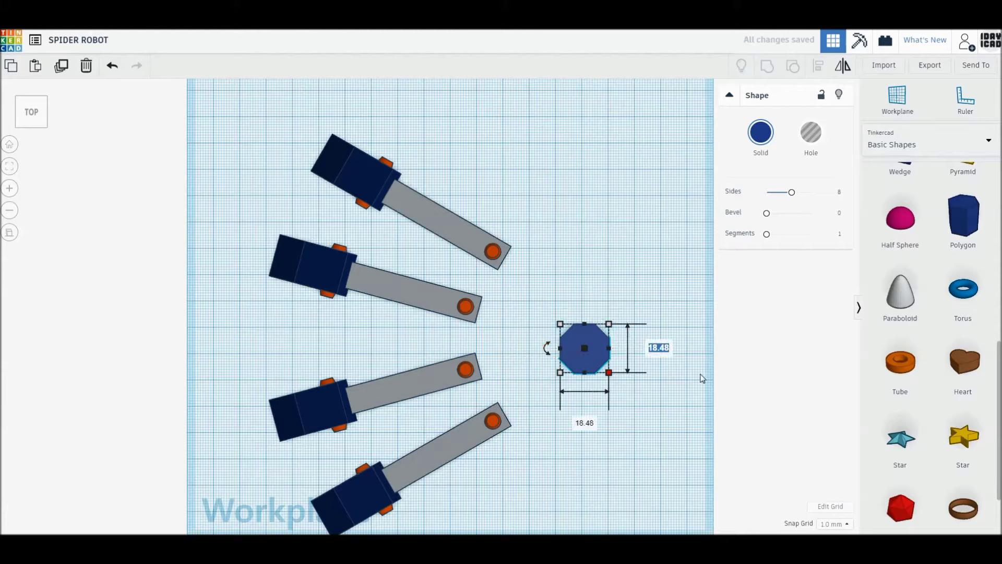
{"action": "type", "text": "120"}
{"action": "key", "text": "Return"}
{"action": "left_click_drag", "start_coordinate": [585, 386], "coordinate": [535, 271]}
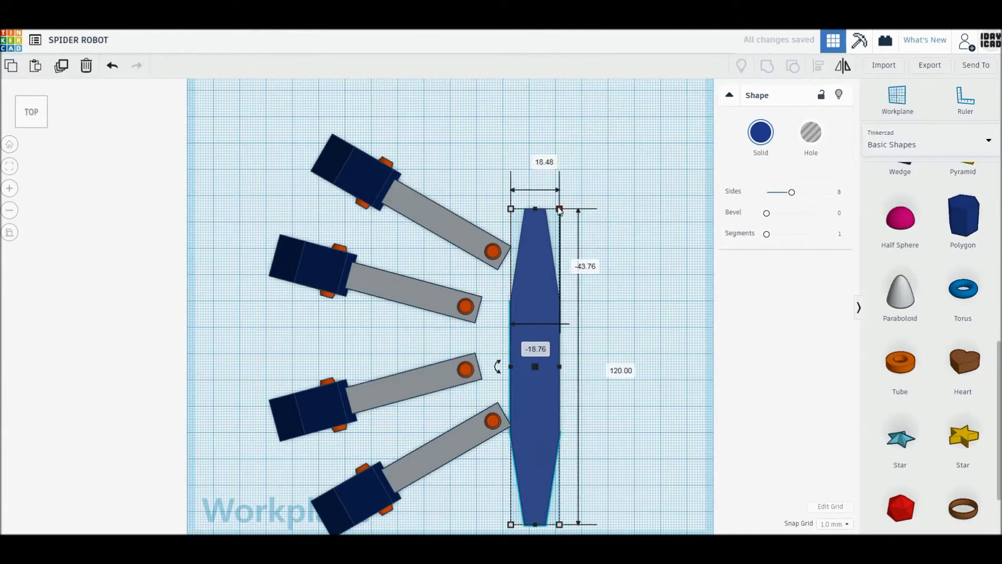
Step: Resize the octagon to 80 wide by 100 long and set it against the leg ends
{"action": "left_click", "coordinate": [544, 162]}
{"action": "type", "text": "80"}
{"action": "key", "text": "Return"}
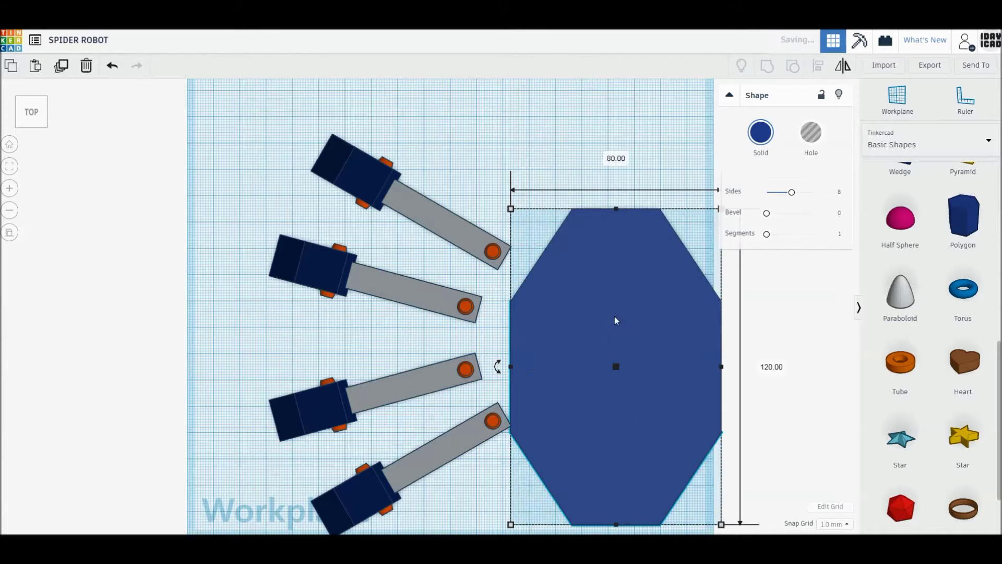
{"action": "left_click_drag", "start_coordinate": [666, 346], "coordinate": [621, 327]}
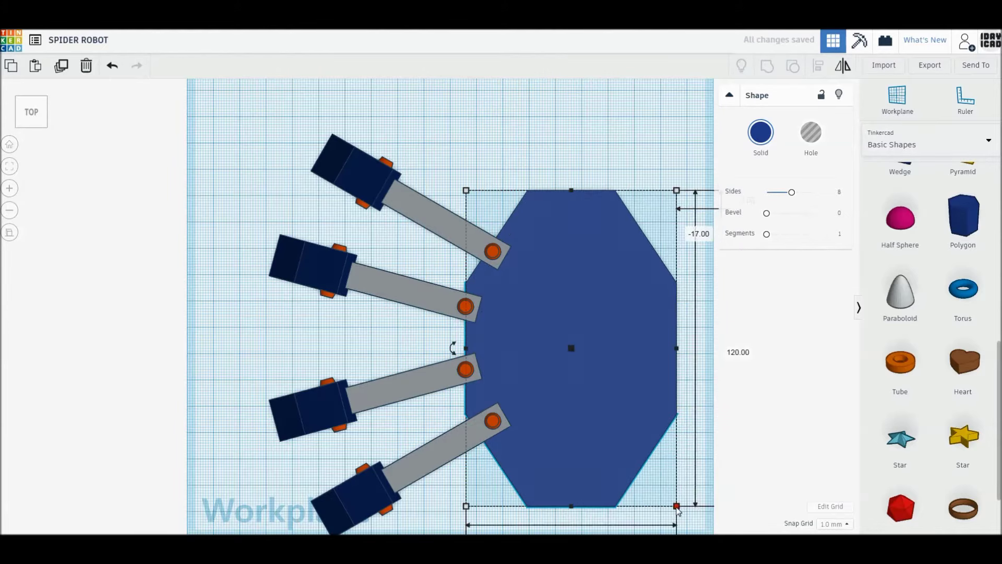
{"action": "left_click", "coordinate": [725, 349]}
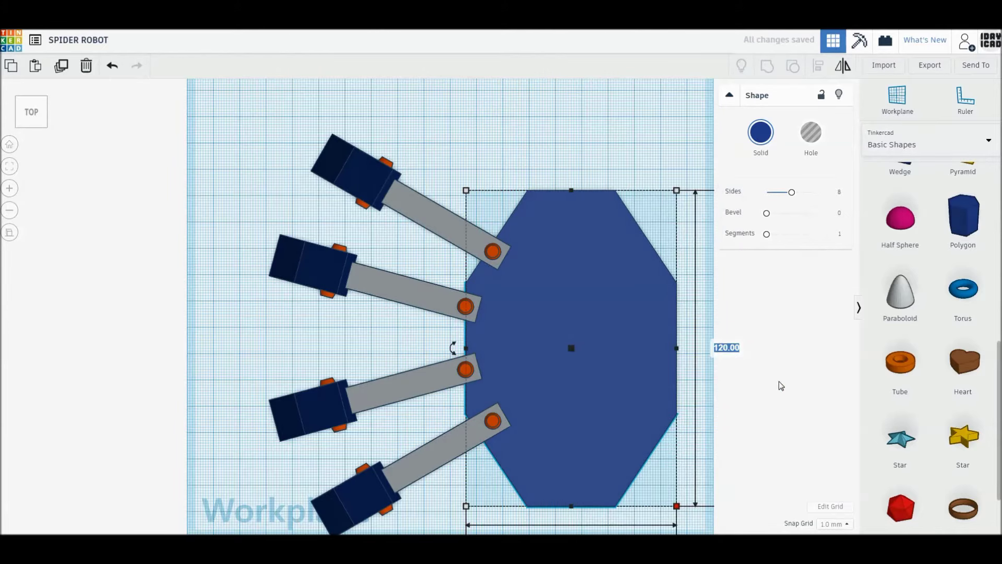
{"action": "type", "text": "100"}
{"action": "key", "text": "Return"}
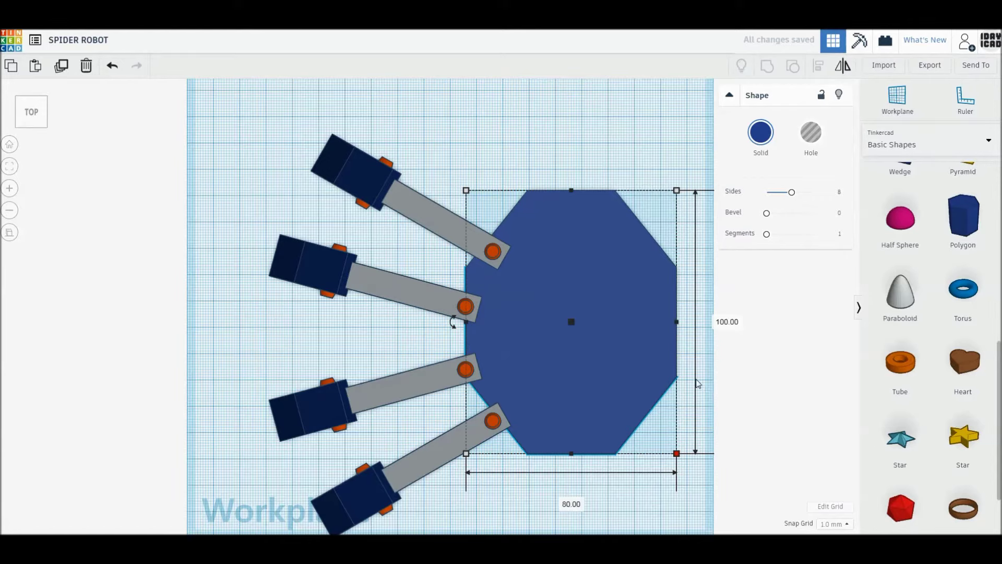
{"action": "left_click_drag", "start_coordinate": [629, 386], "coordinate": [619, 394]}
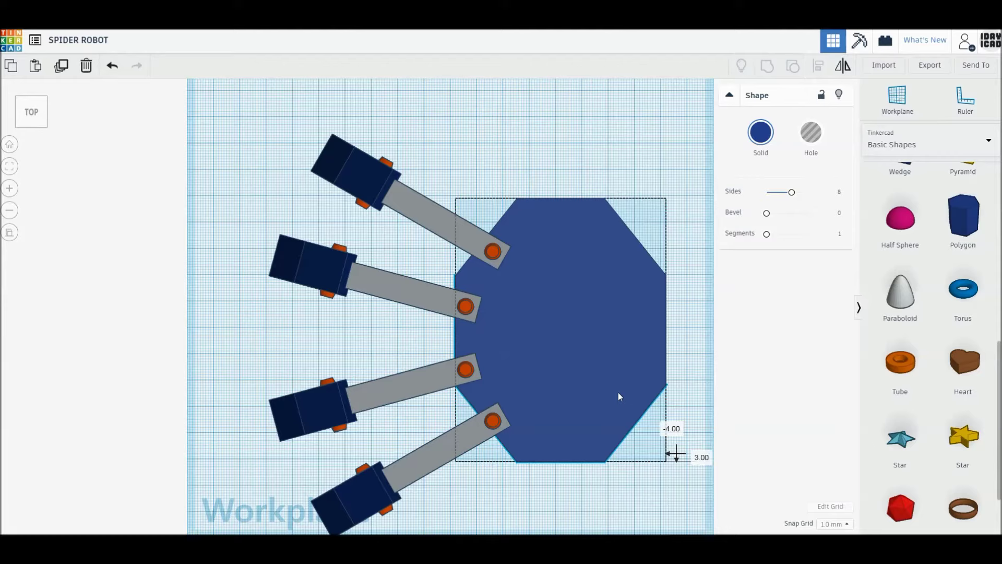
{"action": "left_click_drag", "start_coordinate": [619, 395], "coordinate": [620, 402]}
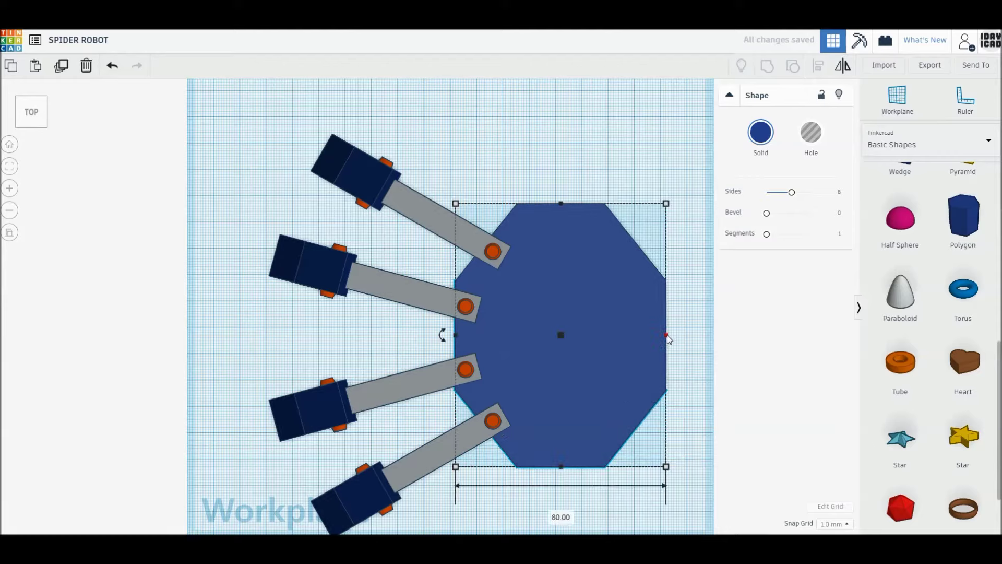
Step: Settle the octagon's width at 70, then select every shape for aligning
{"action": "left_click", "coordinate": [561, 517]}
{"action": "type", "text": "70"}
{"action": "key", "text": "Return"}
{"action": "type", "text": "60"}
{"action": "key", "text": "Return"}
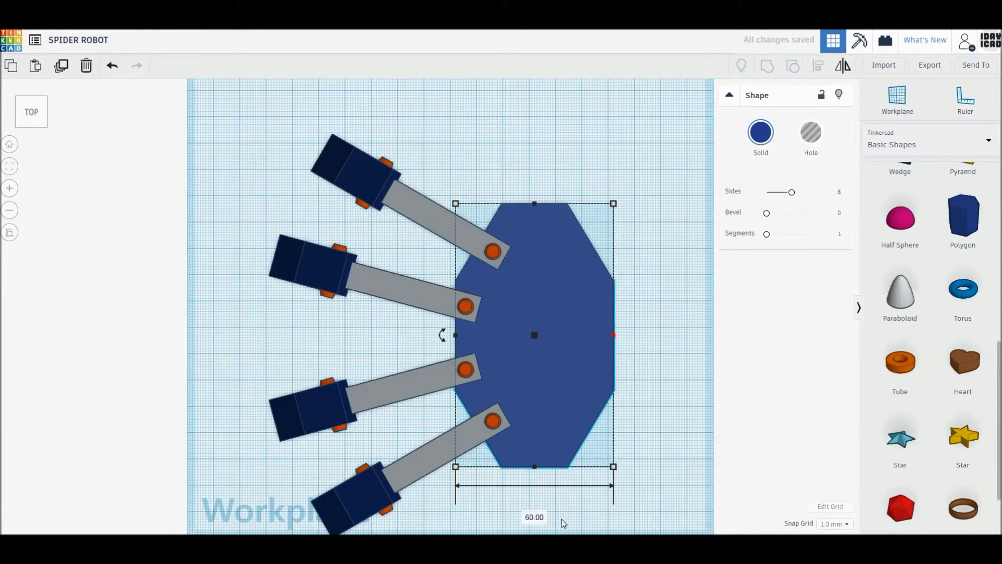
{"action": "type", "text": "70"}
{"action": "key", "text": "Return"}
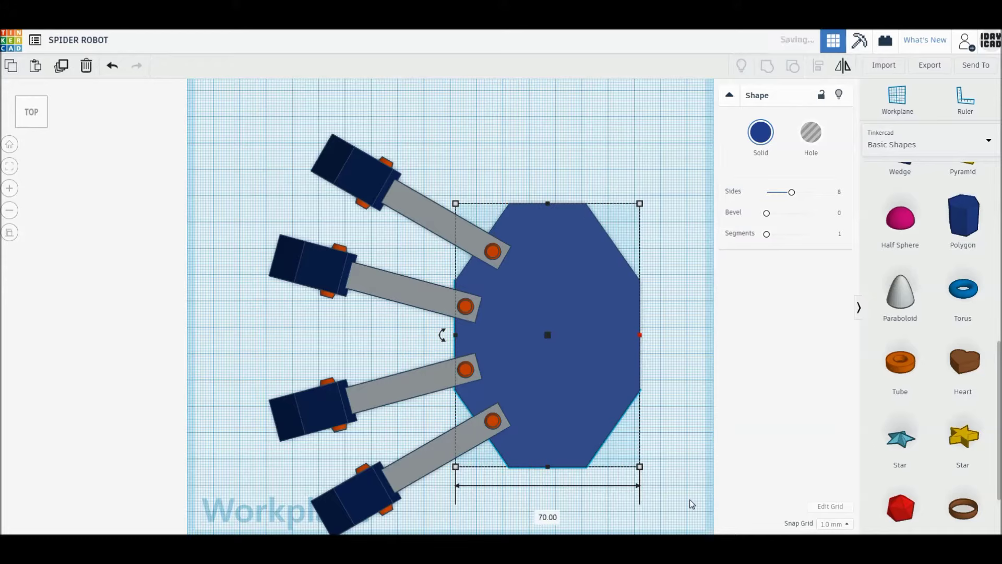
{"action": "key", "text": "ctrl+a"}
{"action": "right_click_drag", "start_coordinate": [708, 488], "coordinate": [711, 452]}
{"action": "key", "text": "l"}
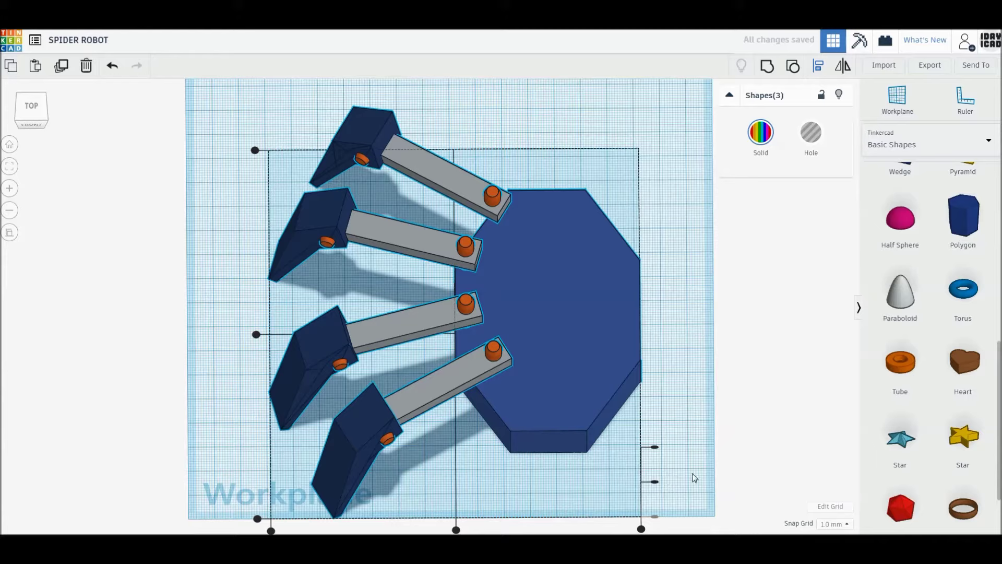
Step: Centre the legs and body on one line and view the body from the front
{"action": "left_click", "coordinate": [255, 334]}
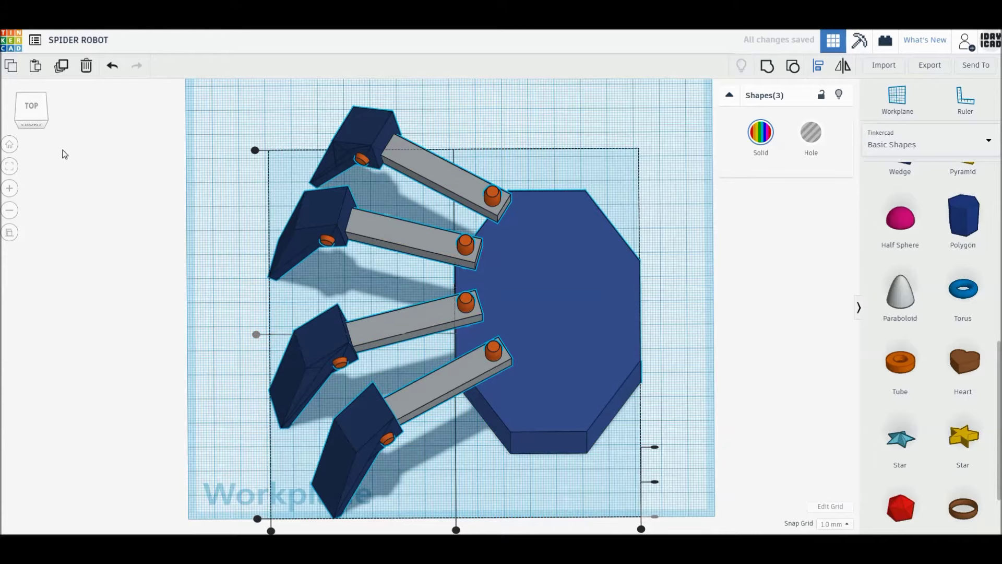
{"action": "left_click", "coordinate": [32, 124]}
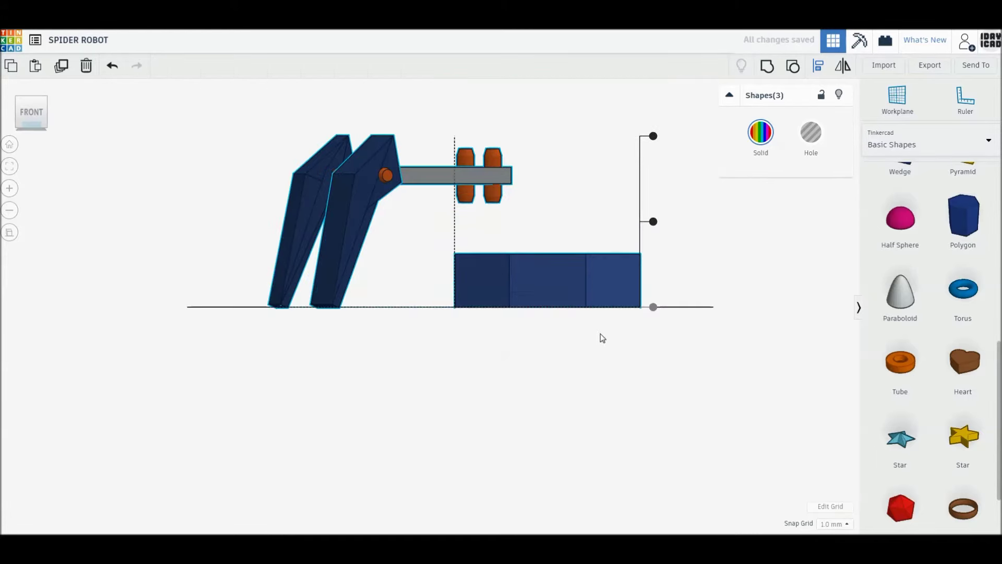
{"action": "left_click", "coordinate": [600, 334]}
{"action": "left_click", "coordinate": [578, 289]}
{"action": "key", "text": "ctrl+Up"}
{"action": "key", "text": "ctrl+Up"}
{"action": "key", "text": "ctrl+Up"}
{"action": "key", "text": "ctrl+Up"}
{"action": "key", "text": "ctrl+Up"}
{"action": "key", "text": "ctrl+Up"}
{"action": "key", "text": "ctrl+Up"}
{"action": "key", "text": "ctrl+Up"}
{"action": "key", "text": "ctrl+Up"}
{"action": "key", "text": "ctrl+Up"}
{"action": "key", "text": "ctrl+Up"}
{"action": "key", "text": "ctrl+Up"}
{"action": "key", "text": "ctrl+Up"}
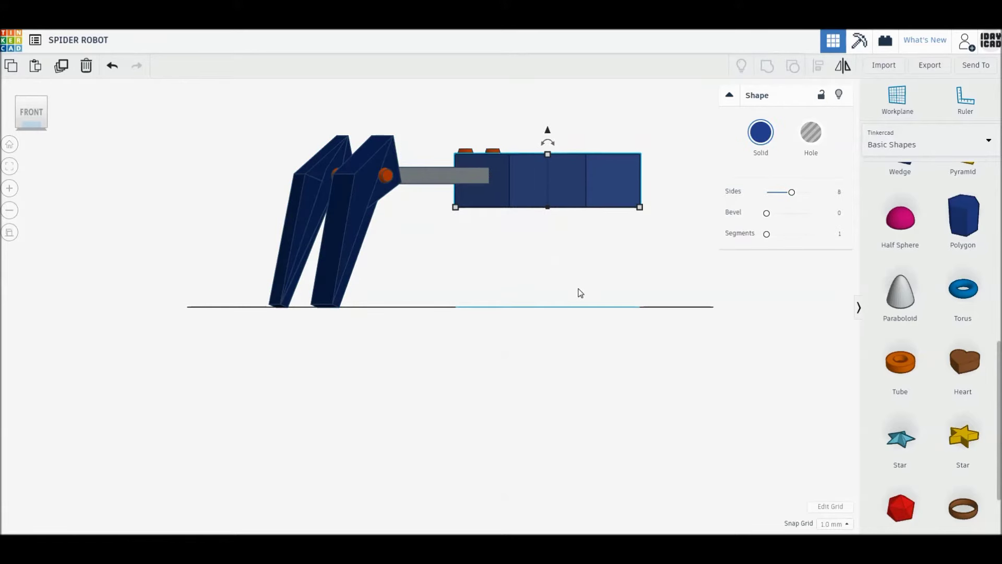
{"action": "key", "text": "ctrl+Down"}
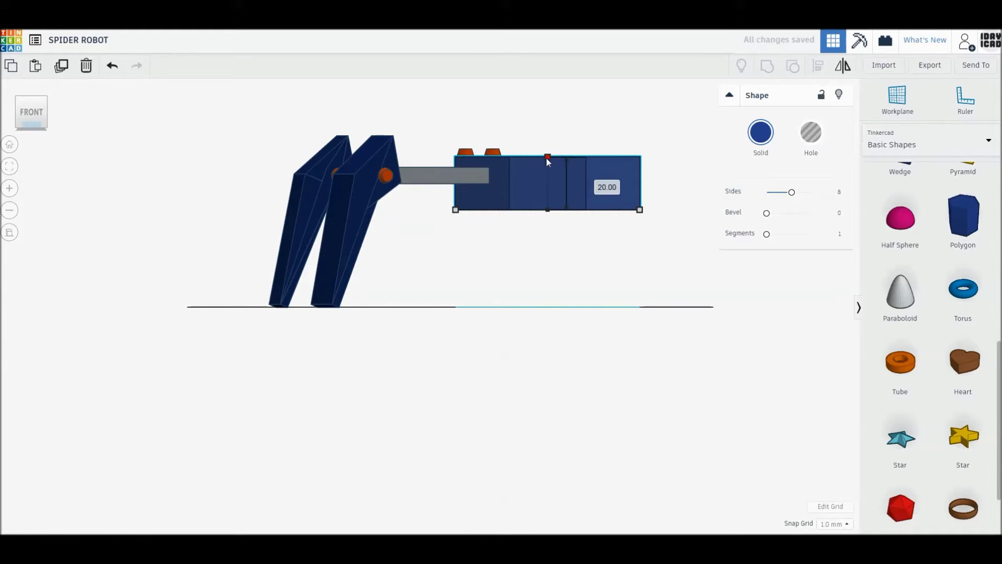
Step: Cut the body's height to 16 and raise it to the leg arm height
{"action": "left_click_drag", "start_coordinate": [546, 158], "coordinate": [547, 168]}
{"action": "middle_click_drag", "start_coordinate": [594, 141], "coordinate": [551, 182]}
{"action": "key", "text": "ctrl+Up"}
{"action": "key", "text": "ctrl+Up"}
{"action": "key", "text": "ctrl+Up"}
{"action": "key", "text": "ctrl+Up"}
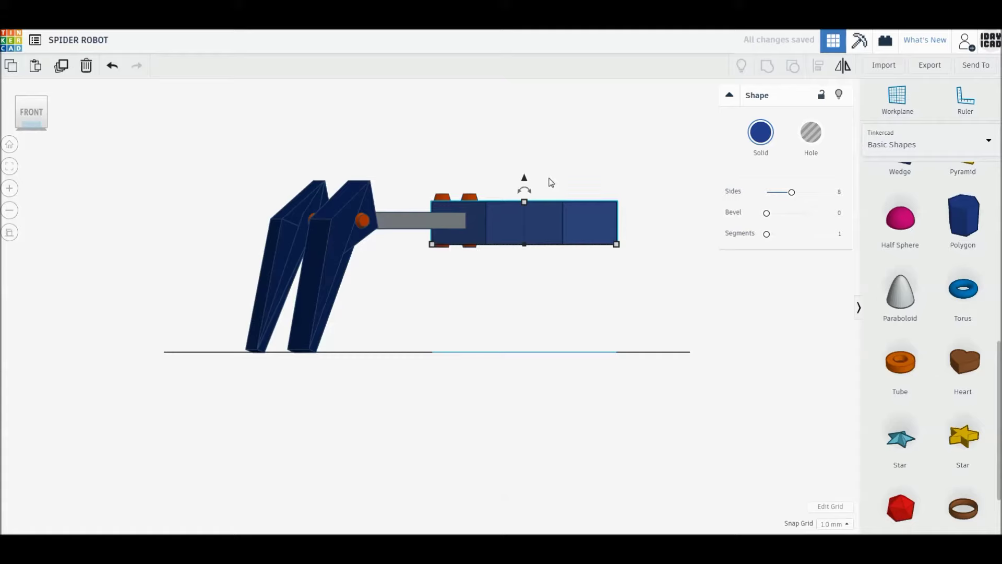
{"action": "key", "text": "ctrl+Up"}
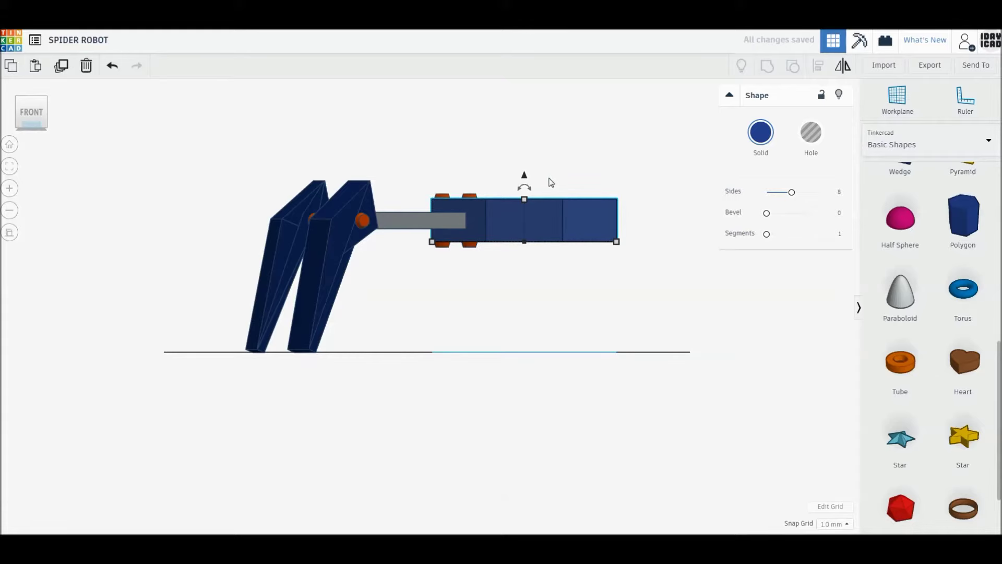
{"action": "key", "text": "f"}
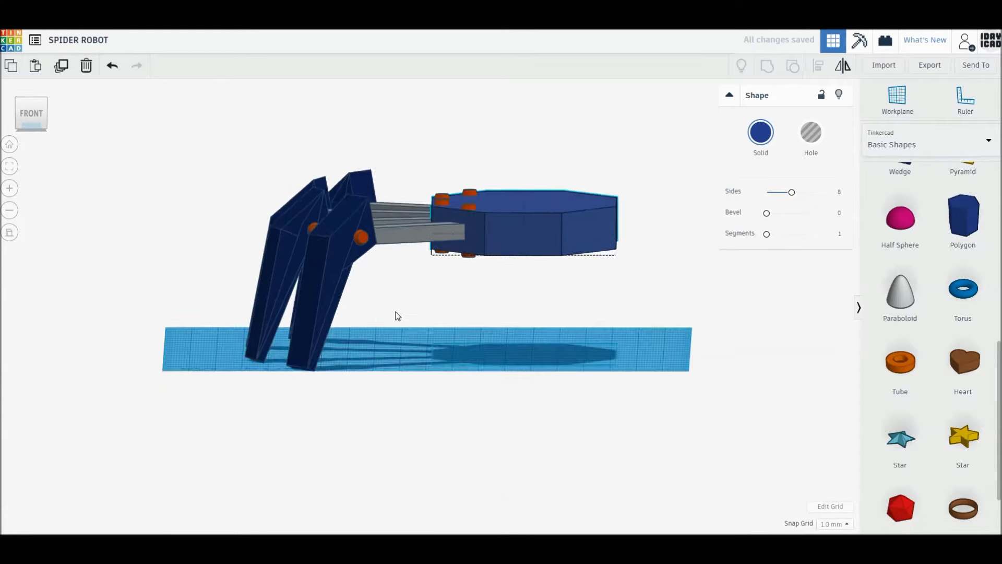
{"action": "left_click", "coordinate": [31, 102]}
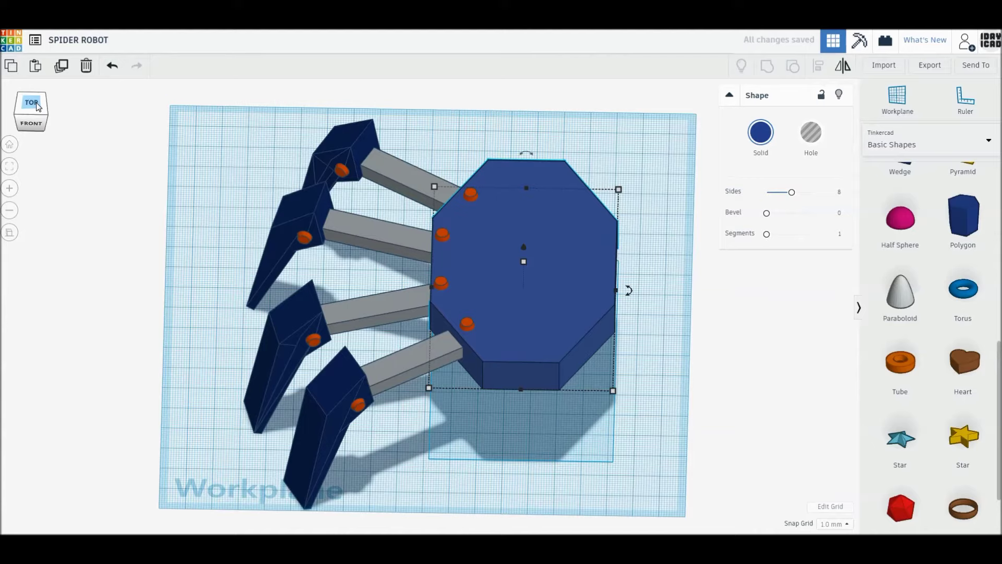
Step: Colour the octagon body dark navy and start shortening its length
{"action": "left_click", "coordinate": [762, 156]}
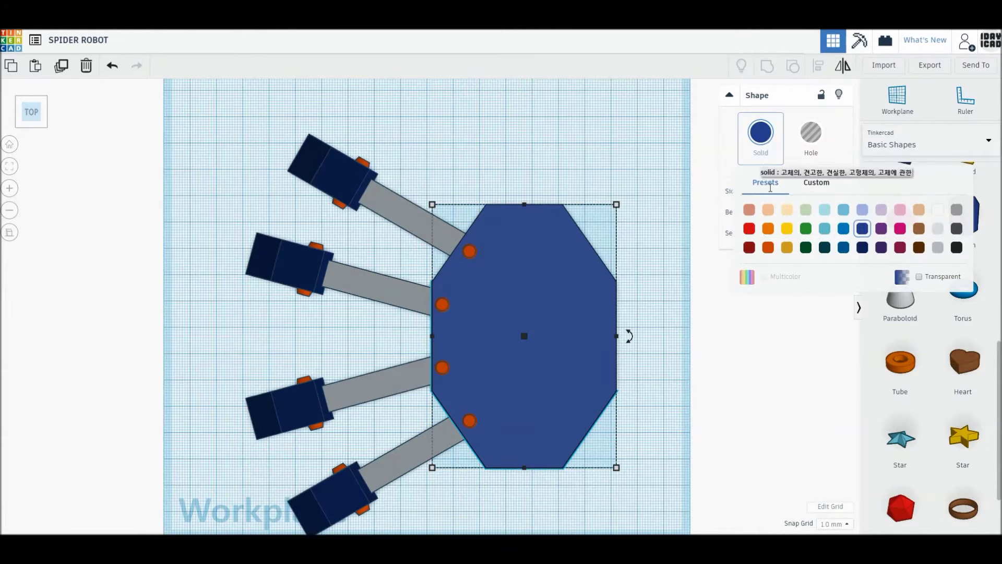
{"action": "left_click", "coordinate": [862, 247]}
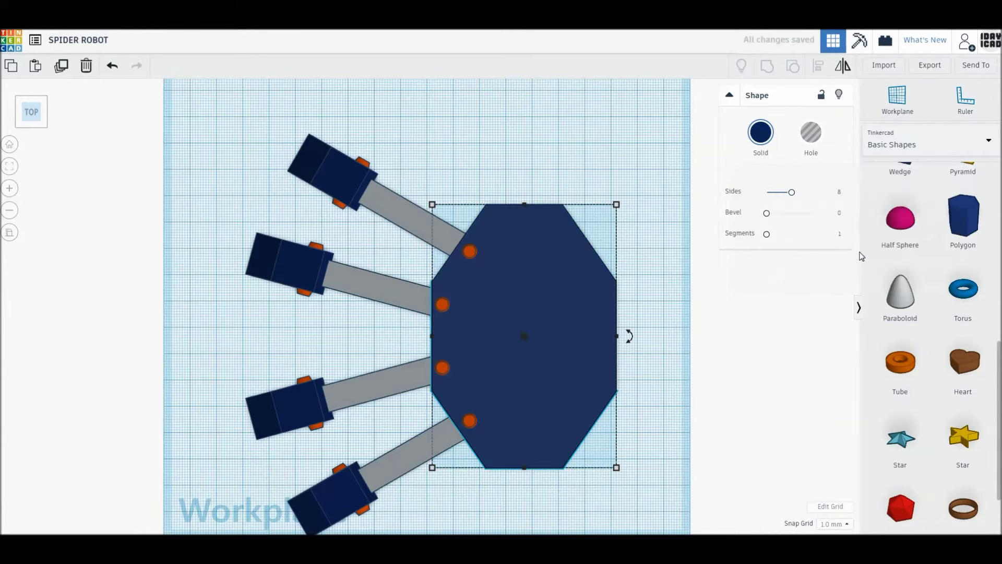
{"action": "left_click", "coordinate": [792, 306]}
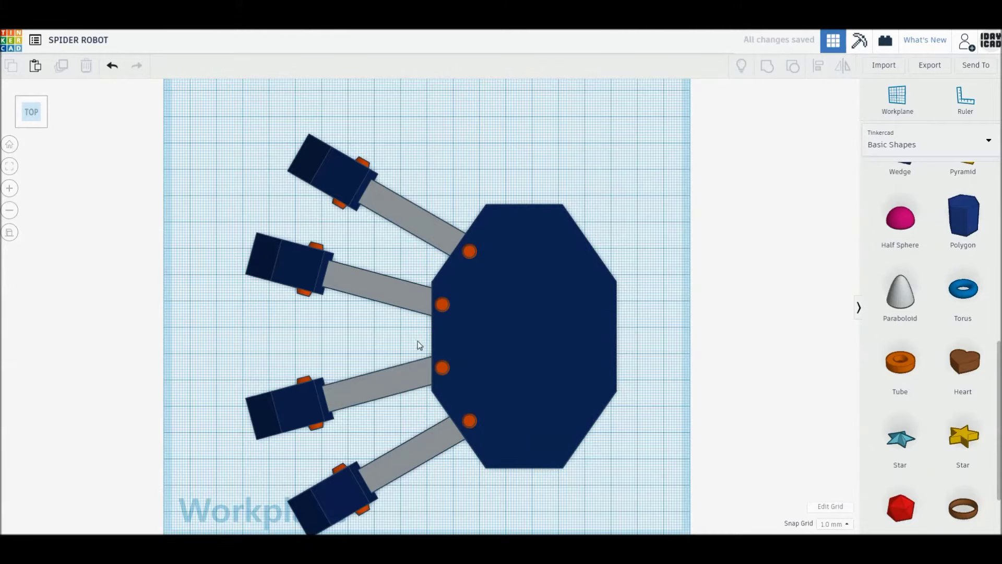
{"action": "left_click", "coordinate": [526, 239]}
{"action": "left_click_drag", "start_coordinate": [525, 214], "coordinate": [525, 217]}
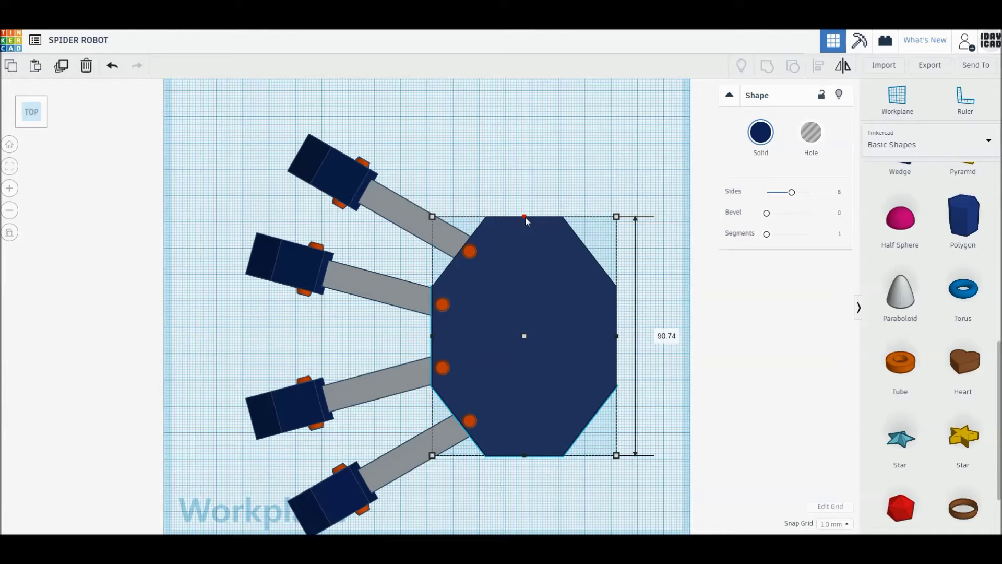
{"action": "left_click_drag", "start_coordinate": [525, 218], "coordinate": [525, 219]}
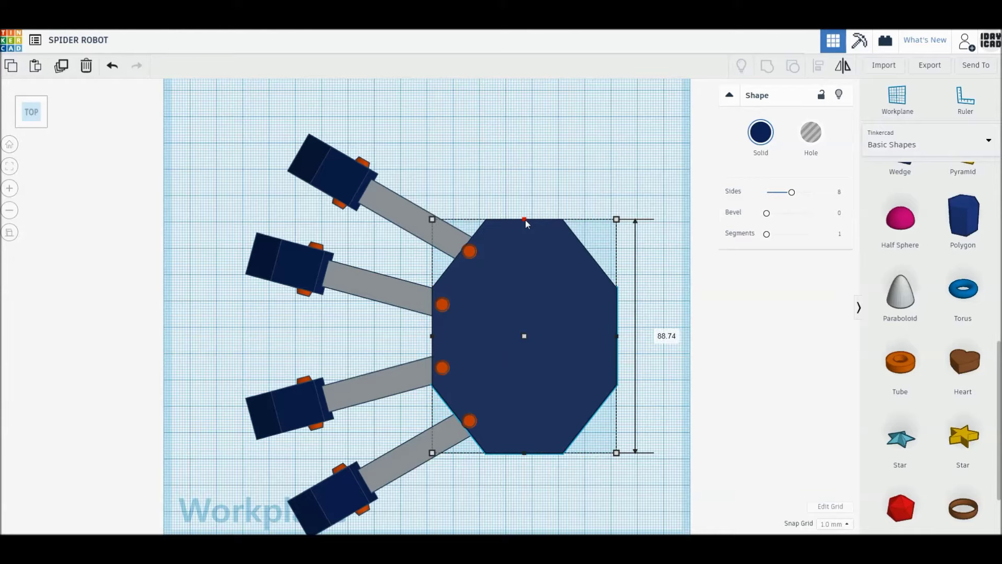
Step: Size the body to 90 long by 65 wide and nudge it left against the leg joints
{"action": "left_click", "coordinate": [667, 336]}
{"action": "type", "text": "90"}
{"action": "key", "text": "Return"}
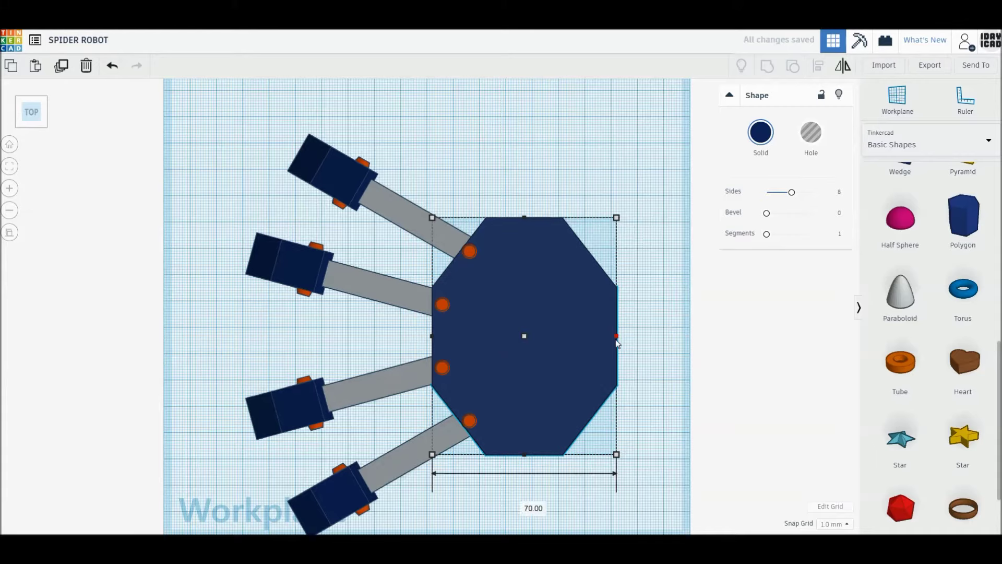
{"action": "left_click_drag", "start_coordinate": [616, 337], "coordinate": [609, 337], "text": "alt"}
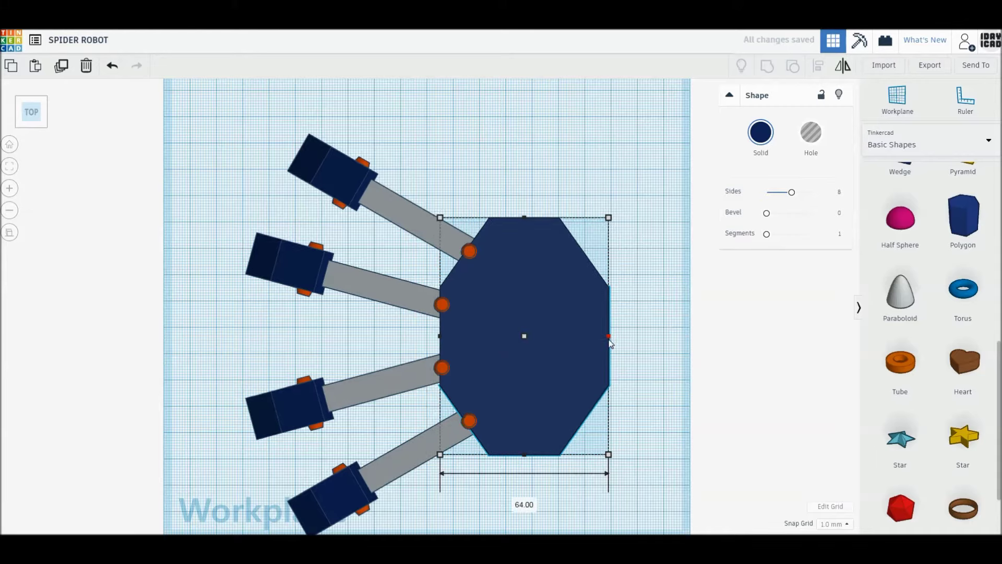
{"action": "left_click", "coordinate": [524, 504]}
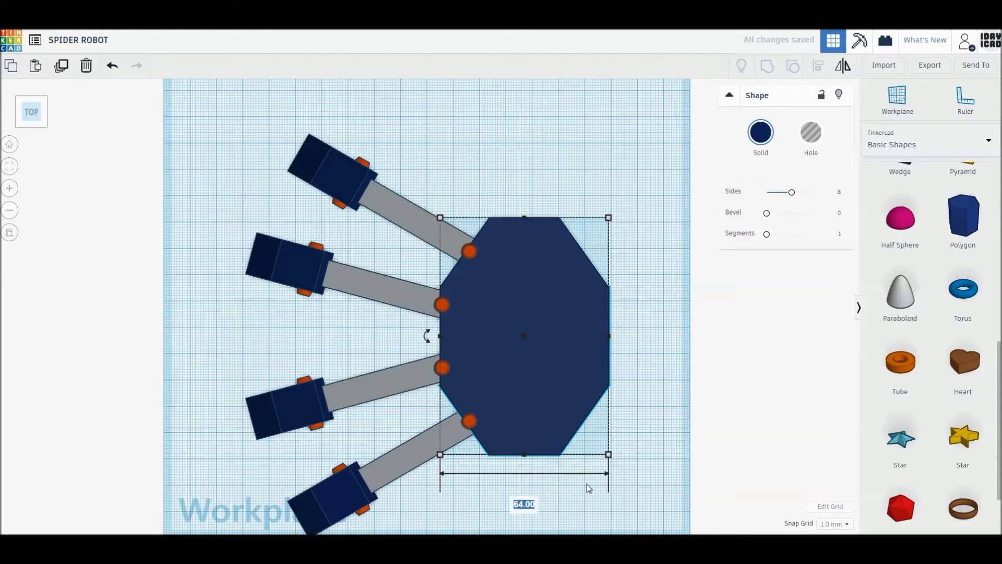
{"action": "type", "text": "65"}
{"action": "key", "text": "Return"}
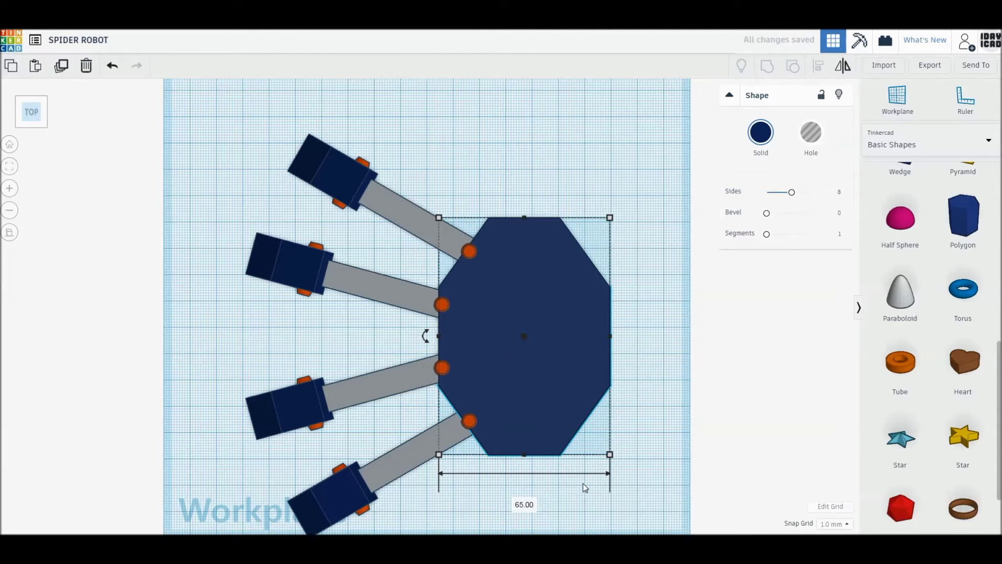
{"action": "key", "text": "Left"}
{"action": "key", "text": "Left"}
{"action": "key", "text": "Left"}
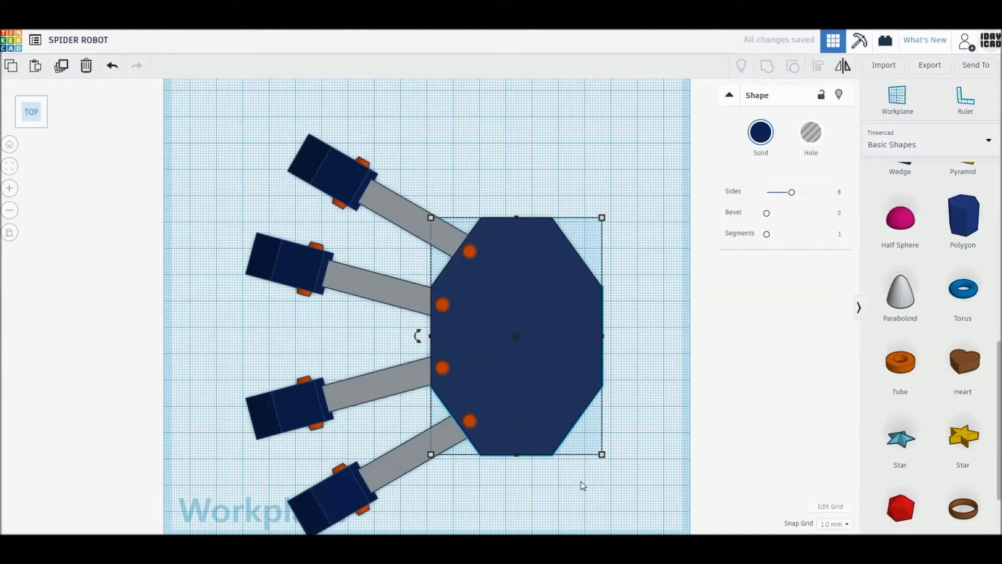
{"action": "left_click_drag", "start_coordinate": [387, 505], "coordinate": [272, 190]}
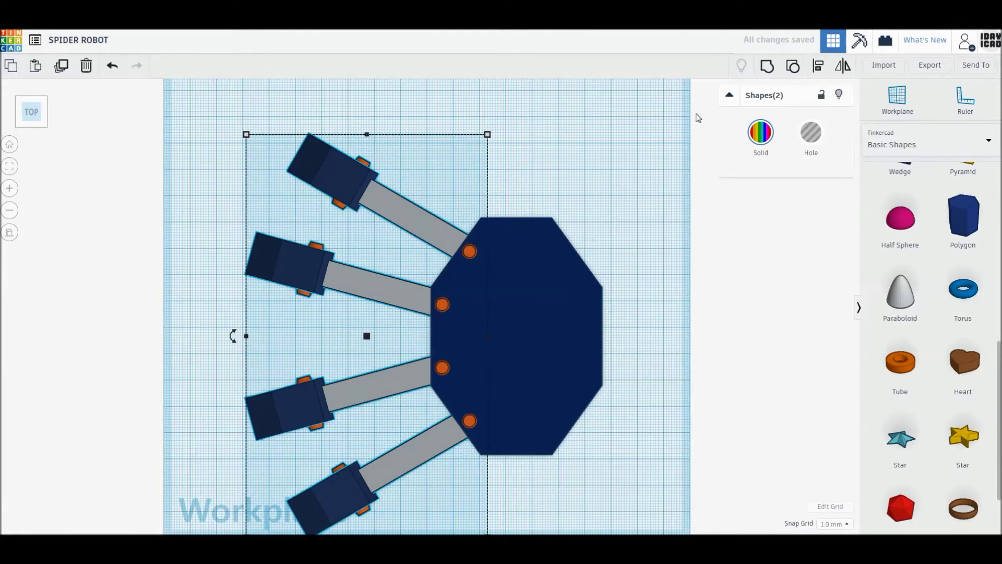
Step: Group the left legs, mirror a copy onto the right side, and group all eight legs
{"action": "left_click", "coordinate": [766, 66]}
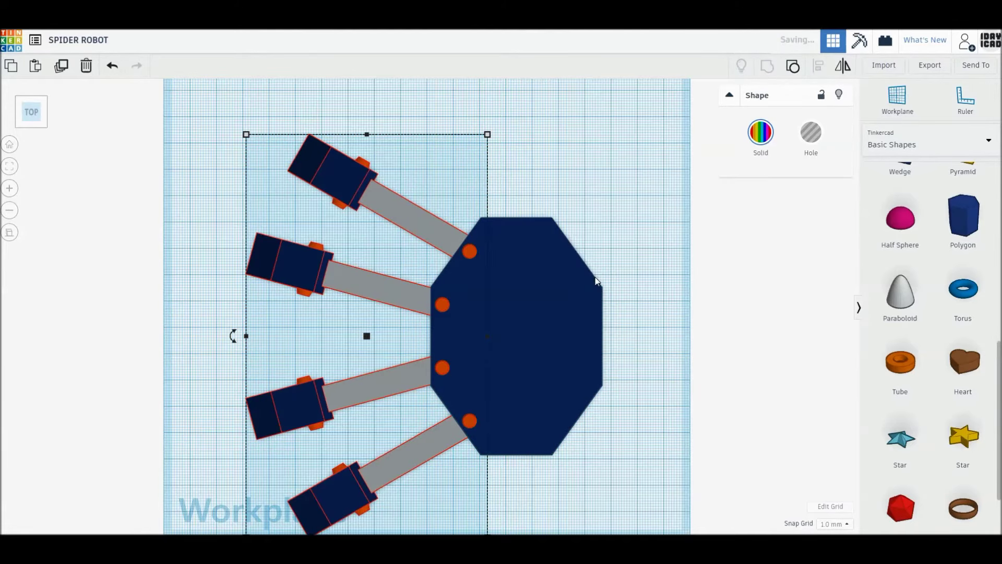
{"action": "middle_click_drag", "start_coordinate": [656, 375], "coordinate": [646, 365]}
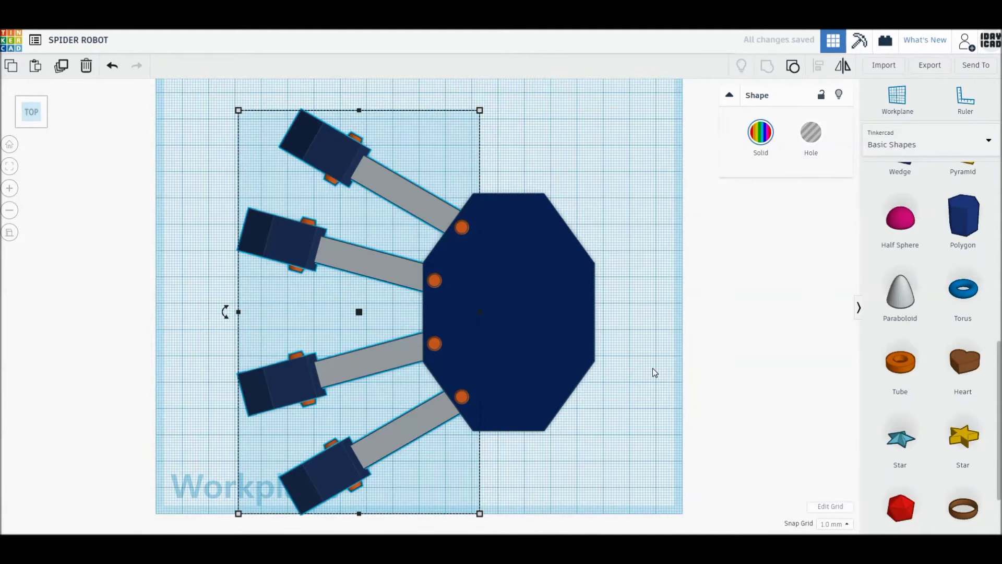
{"action": "left_click", "coordinate": [359, 526]}
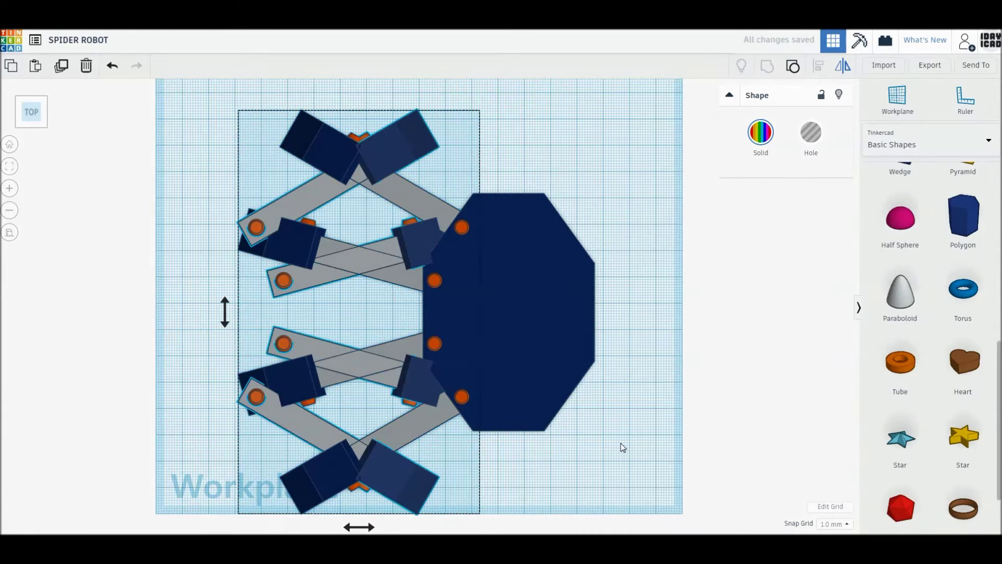
{"action": "key", "text": "shift+Right"}
{"action": "key", "text": "shift+Right"}
{"action": "key", "text": "shift+Right"}
{"action": "key", "text": "shift+Right"}
{"action": "key", "text": "shift+Right"}
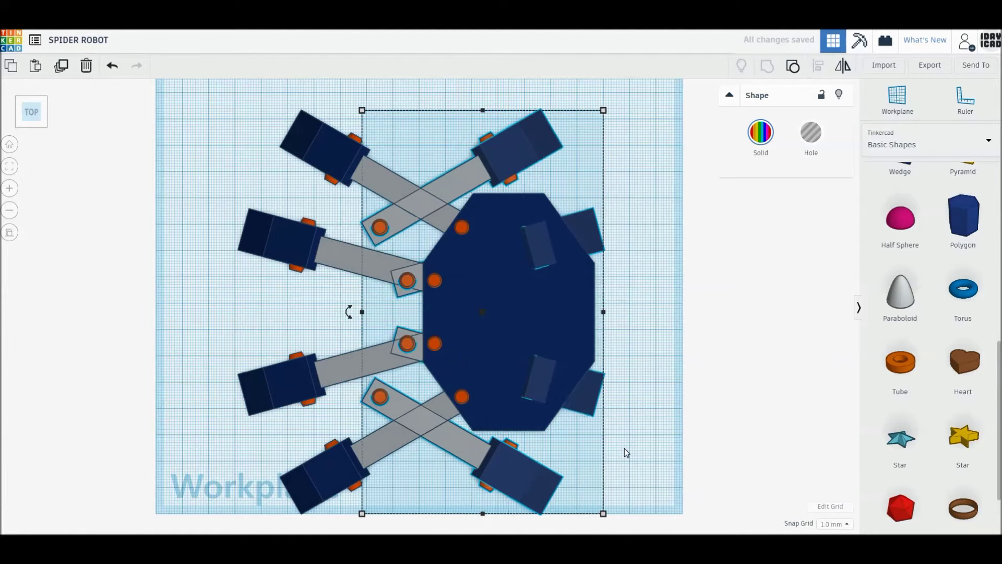
{"action": "key", "text": "shift+Right"}
{"action": "key", "text": "shift+Right"}
{"action": "key", "text": "shift+Right"}
{"action": "key", "text": "shift+Right"}
{"action": "key", "text": "shift+Right"}
{"action": "key", "text": "shift+Right"}
{"action": "key", "text": "shift+Right"}
{"action": "key", "text": "shift+Right"}
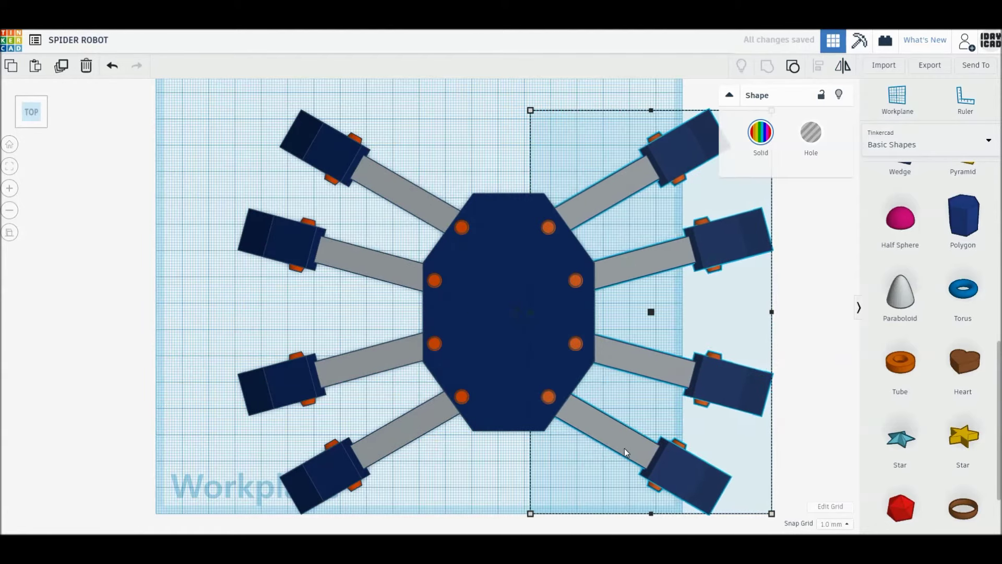
{"action": "key", "text": "Right"}
{"action": "key", "text": "Right"}
{"action": "key", "text": "Right"}
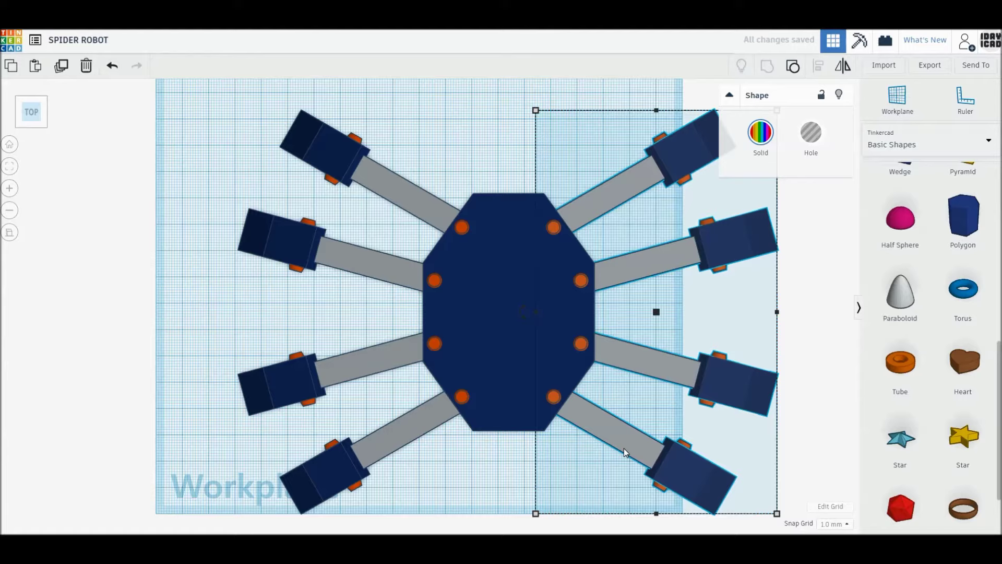
{"action": "left_click", "coordinate": [393, 450], "text": "shift"}
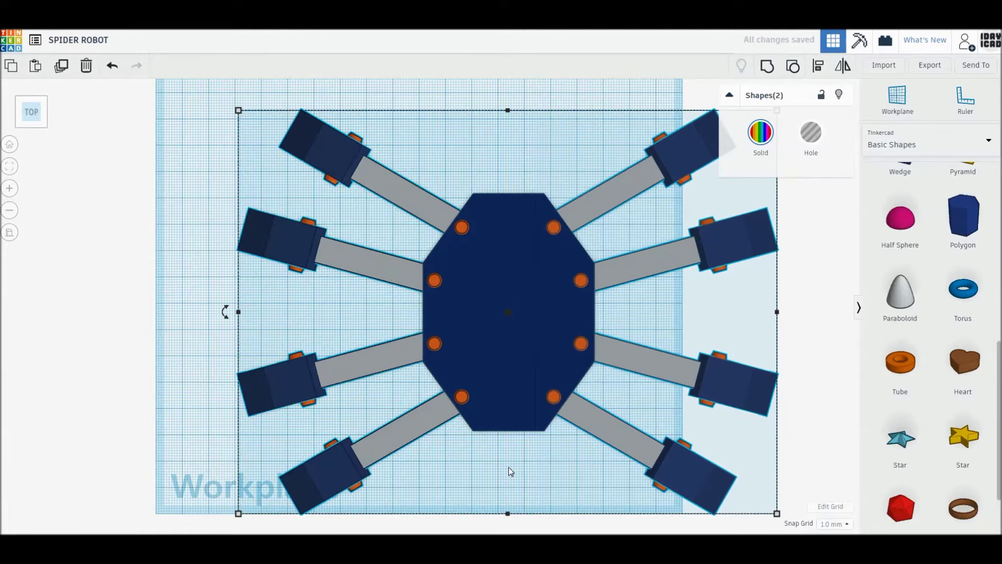
{"action": "key", "text": "ctrl+g"}
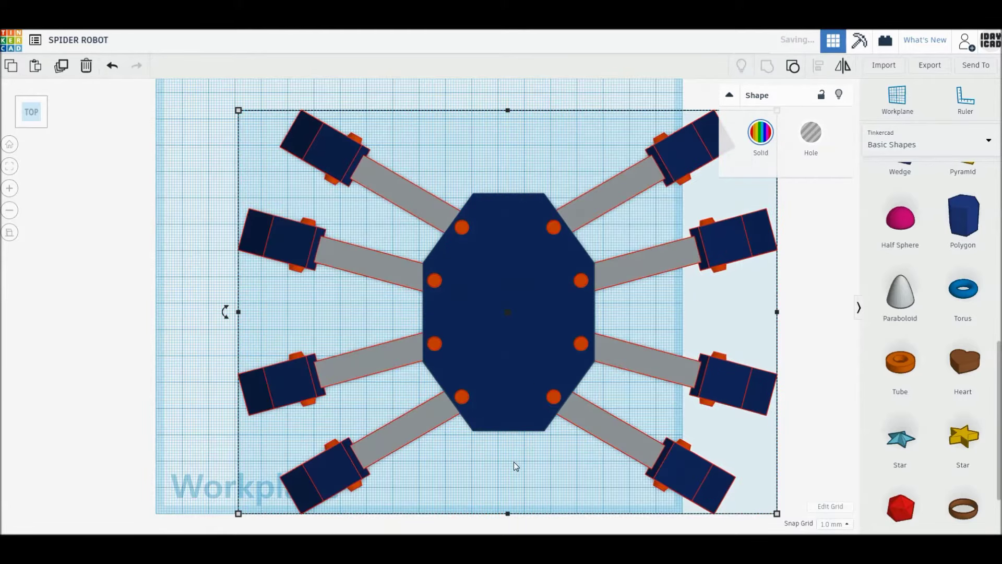
{"action": "key", "text": "f"}
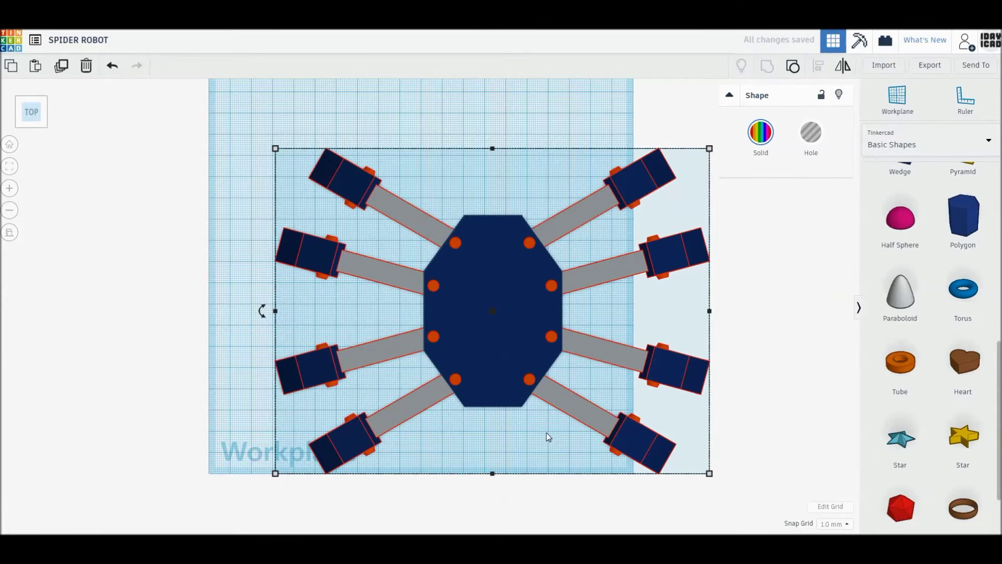
Step: Make the octagon body dark grey
{"action": "left_click", "coordinate": [508, 378]}
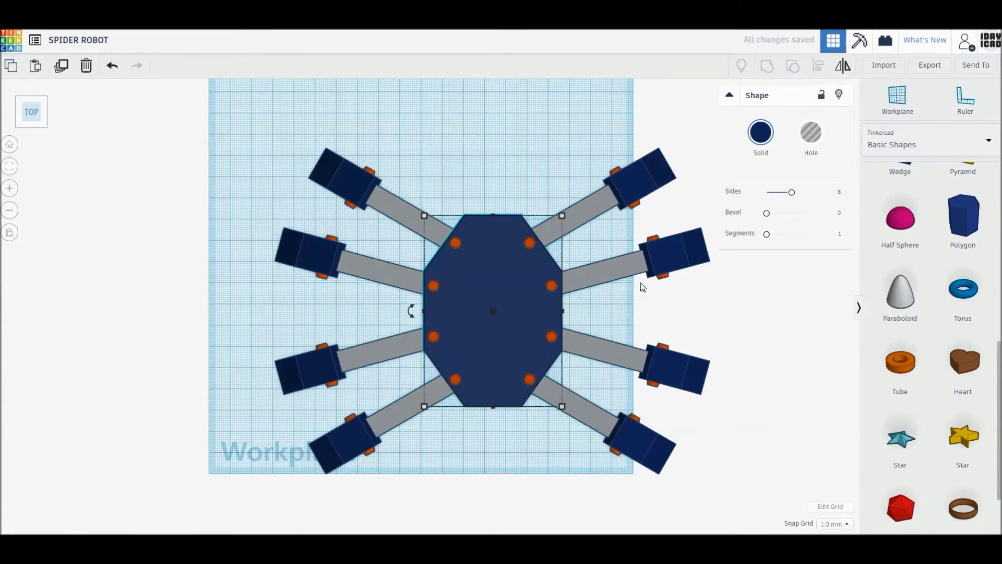
{"action": "left_click", "coordinate": [760, 134]}
{"action": "left_click", "coordinate": [958, 230]}
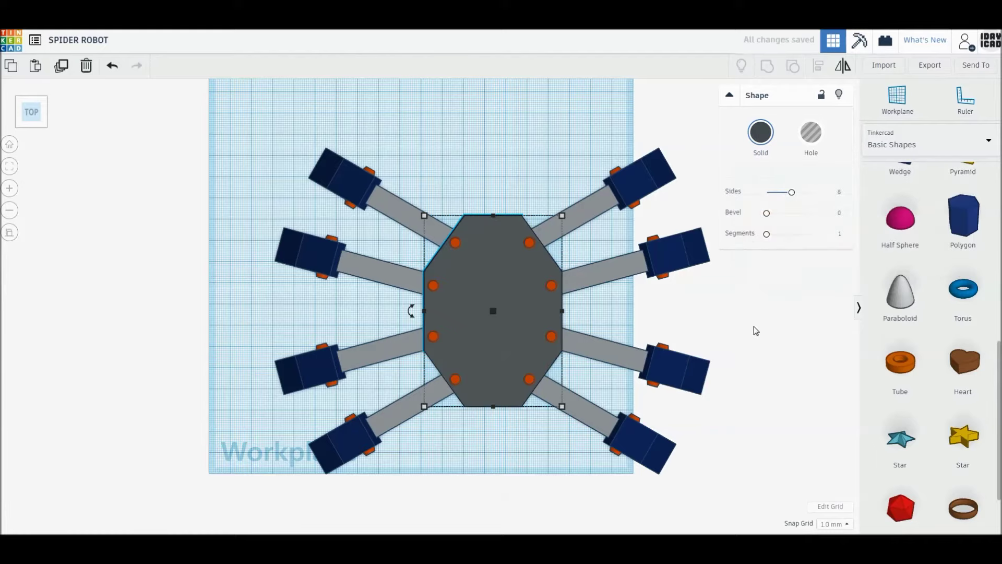
Step: Align the body and legs, then group them into one spider
{"action": "left_click", "coordinate": [754, 326]}
{"action": "key", "text": "ctrl+a"}
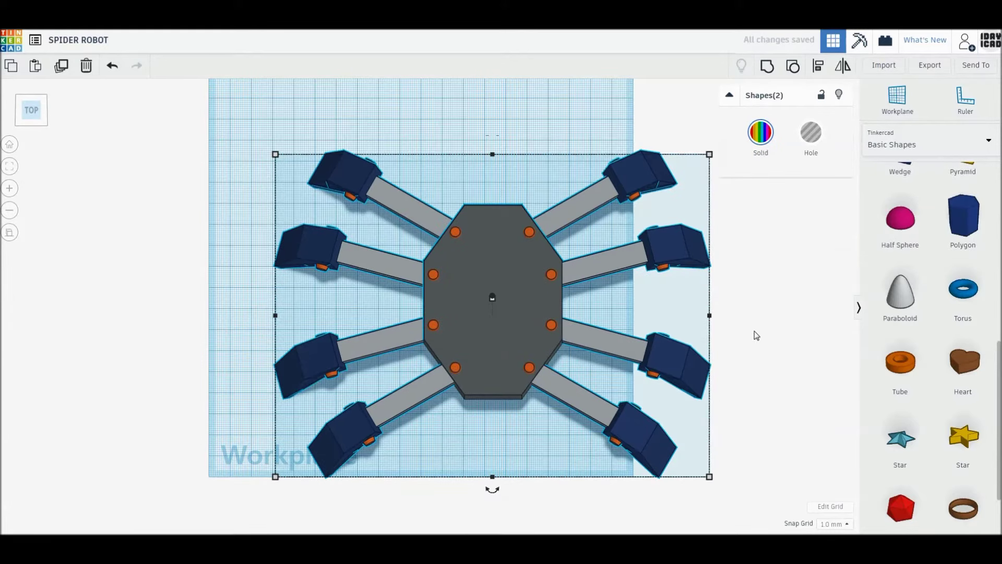
{"action": "key", "text": "l"}
{"action": "left_click", "coordinate": [492, 489]}
{"action": "left_click", "coordinate": [549, 504]}
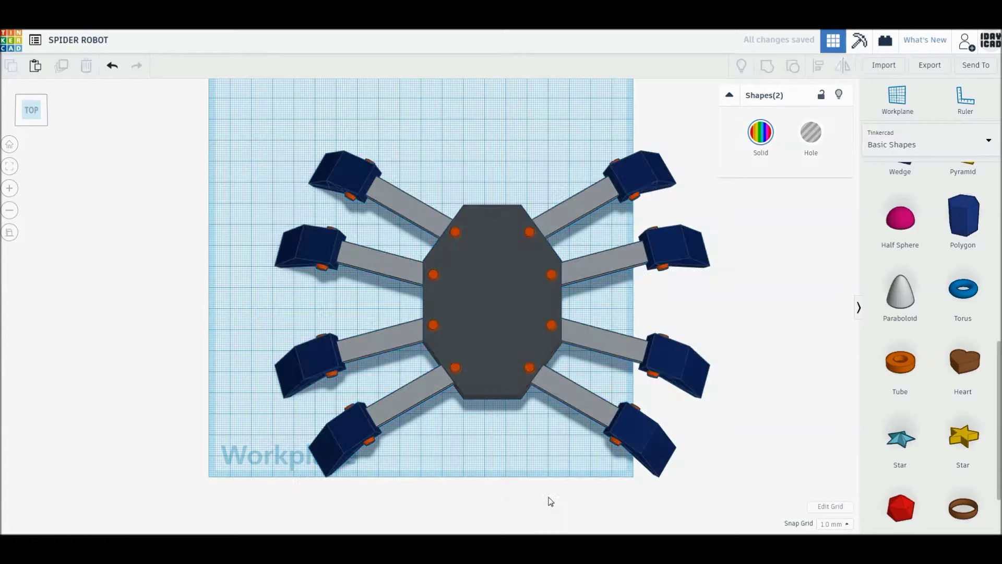
{"action": "key", "text": "ctrl+a"}
{"action": "left_click", "coordinate": [768, 65]}
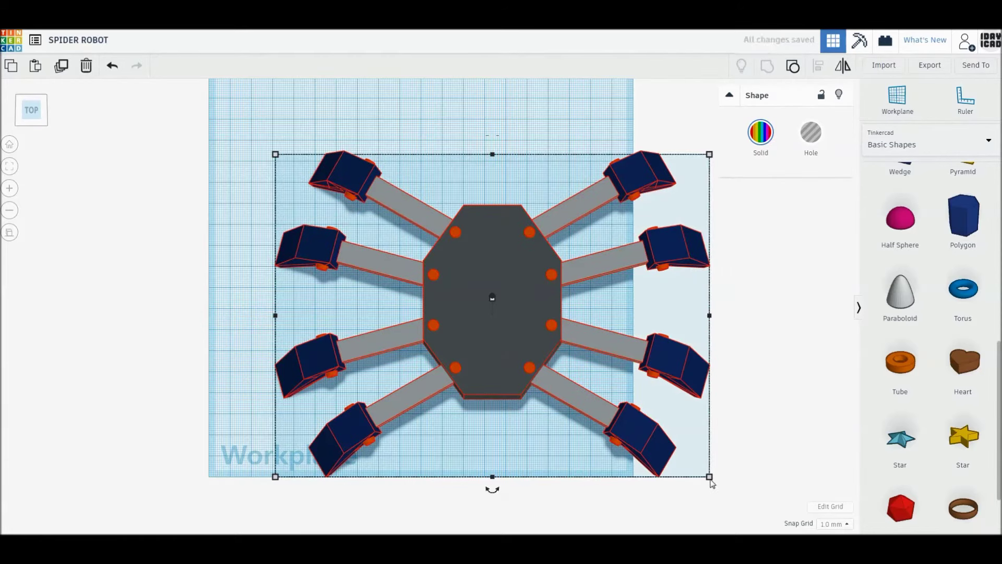
Step: Move the spider up-left and scale it down uniformly to 60 mm wide
{"action": "left_click_drag", "start_coordinate": [516, 386], "coordinate": [450, 346]}
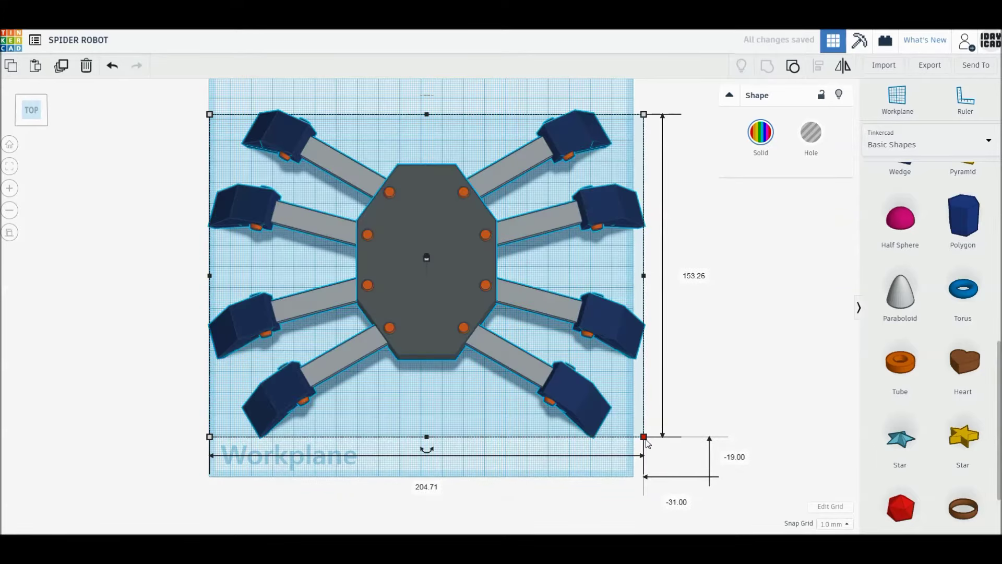
{"action": "left_click_drag", "start_coordinate": [647, 442], "coordinate": [468, 258], "text": "shift"}
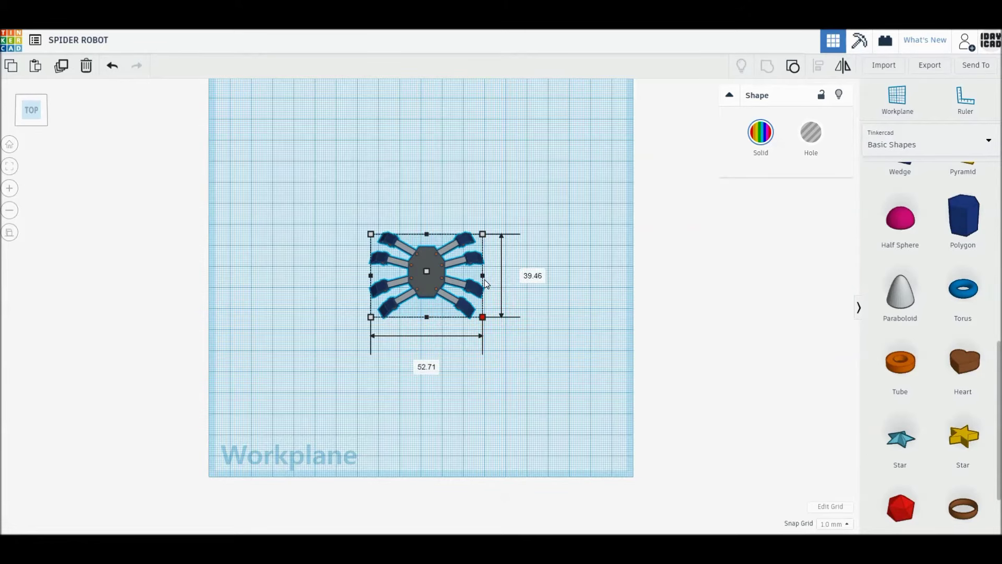
{"action": "left_click", "coordinate": [456, 377]}
{"action": "type", "text": "60"}
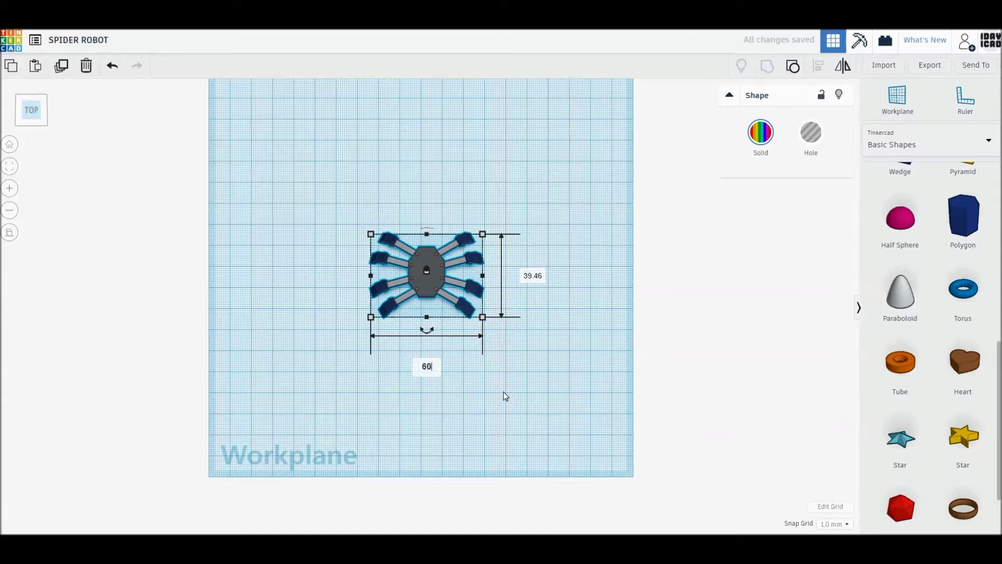
{"action": "key", "text": "Return"}
{"action": "left_click", "coordinate": [418, 339]}
Step: Zoom and orbit to view the spider in tilted perspective
{"action": "scroll", "coordinate": [419, 338], "scroll_direction": "up", "scroll_amount": 2}
{"action": "scroll", "coordinate": [418, 338], "scroll_direction": "up", "scroll_amount": 2}
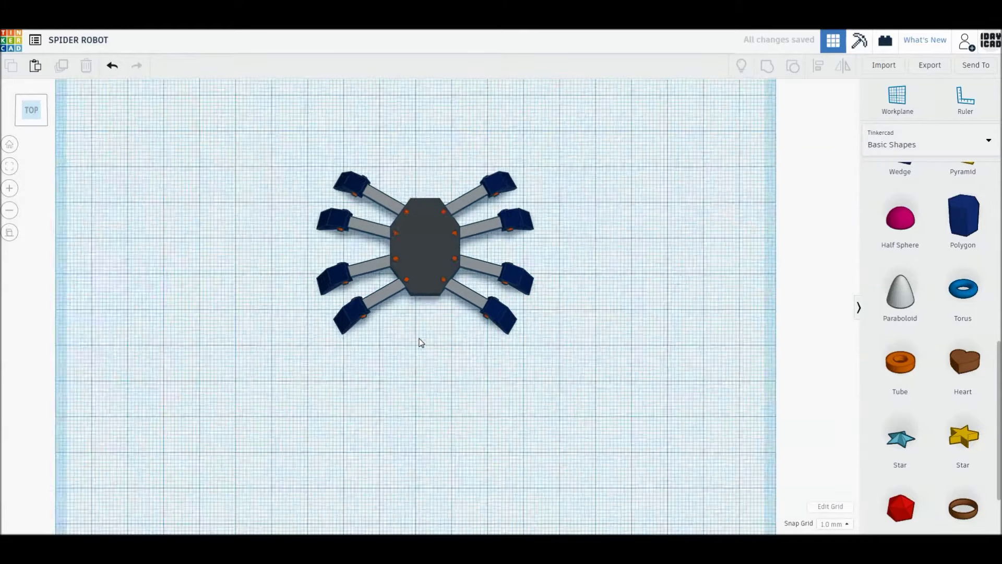
{"action": "scroll", "coordinate": [418, 338], "scroll_direction": "up", "scroll_amount": 2}
{"action": "mouse_move", "coordinate": [421, 342]}
{"action": "right_mouse_down"}
{"action": "mouse_move", "coordinate": [447, 403]}
{"action": "mouse_move", "coordinate": [418, 379]}
{"action": "right_mouse_up"}
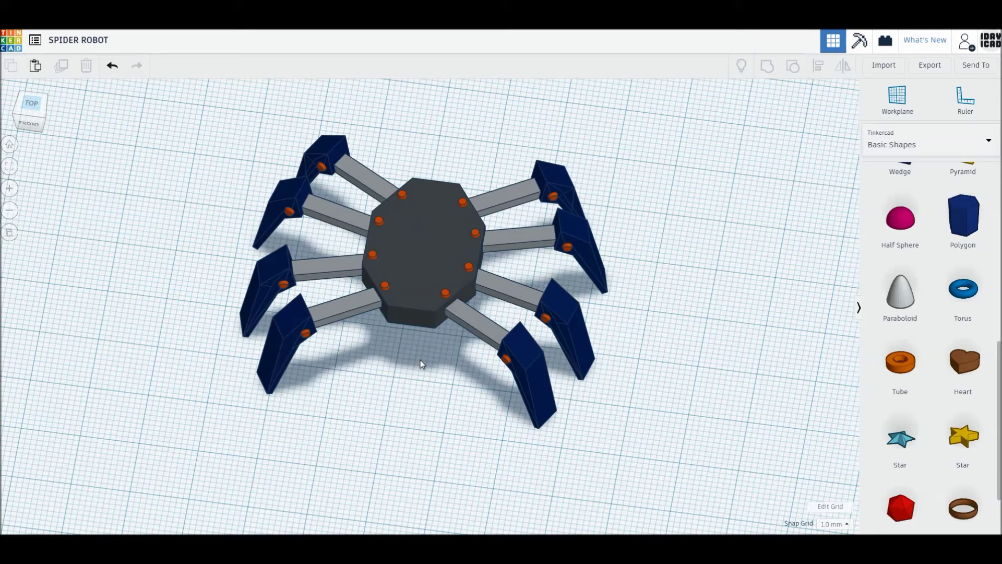
{"action": "middle_click_drag", "start_coordinate": [640, 338], "coordinate": [423, 337]}
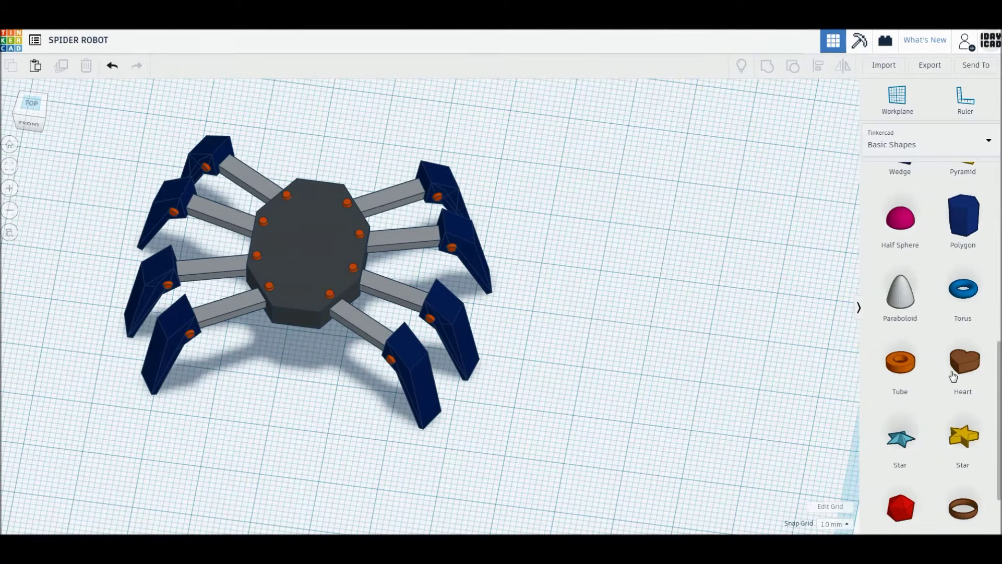
{"action": "scroll", "coordinate": [953, 376], "scroll_direction": "up", "scroll_amount": 5}
Step: Drop a wedge beside the spider and position a box against it
{"action": "left_click_drag", "start_coordinate": [908, 345], "coordinate": [687, 306]}
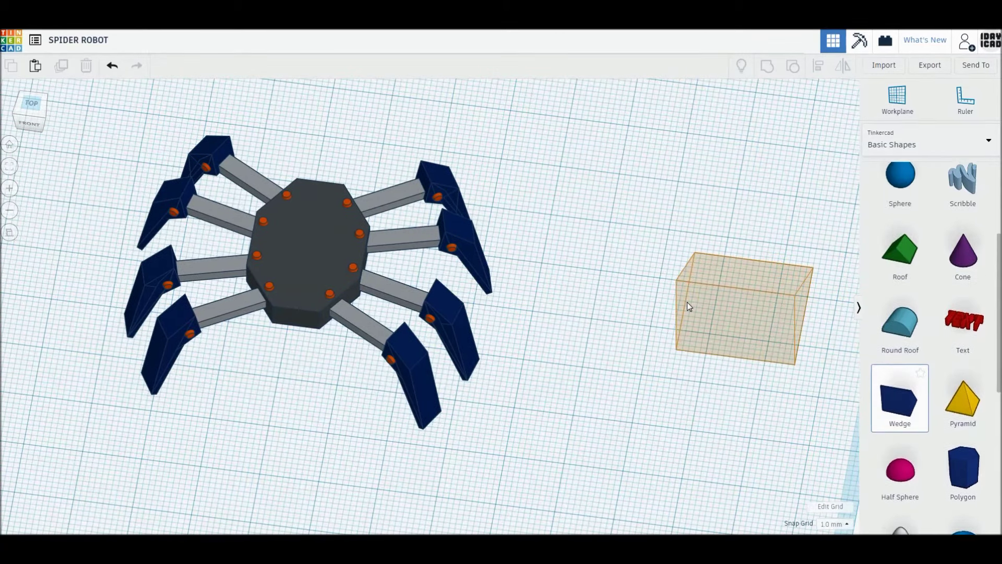
{"action": "left_click_drag", "start_coordinate": [687, 307], "coordinate": [656, 319]}
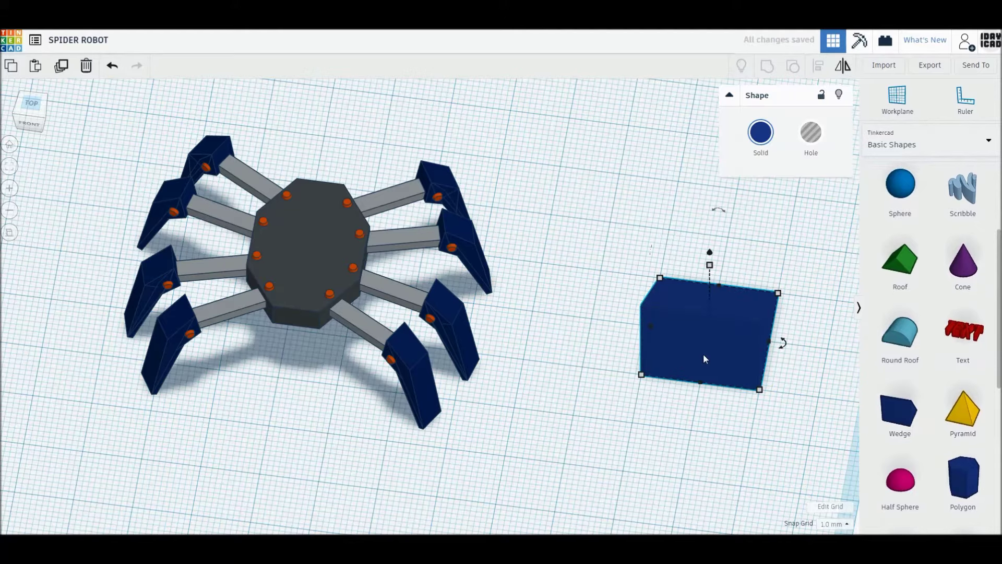
{"action": "mouse_move", "coordinate": [703, 358]}
{"action": "right_mouse_down"}
{"action": "mouse_move", "coordinate": [787, 424]}
{"action": "mouse_move", "coordinate": [787, 397]}
{"action": "right_mouse_up"}
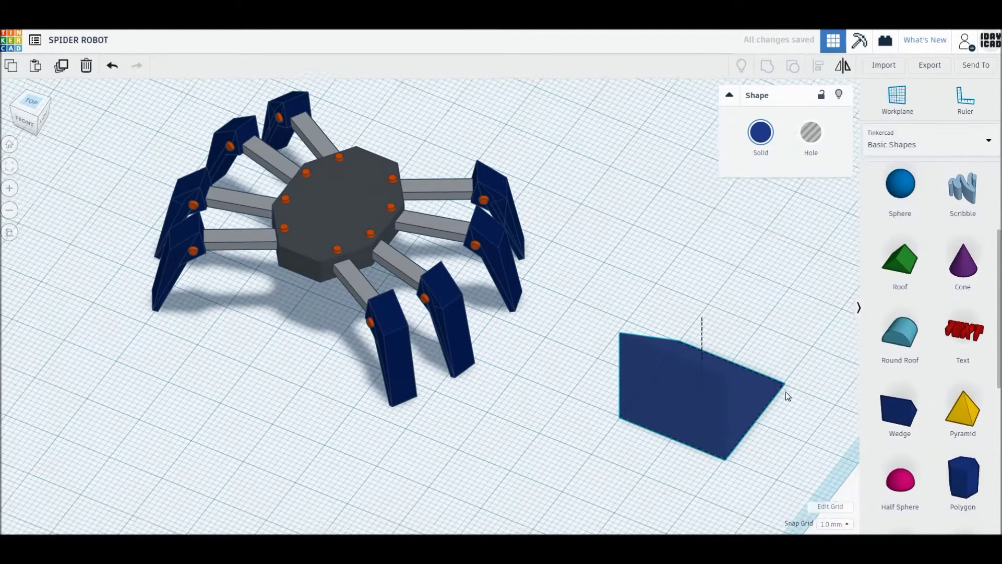
{"action": "middle_click_drag", "start_coordinate": [787, 397], "coordinate": [771, 370]}
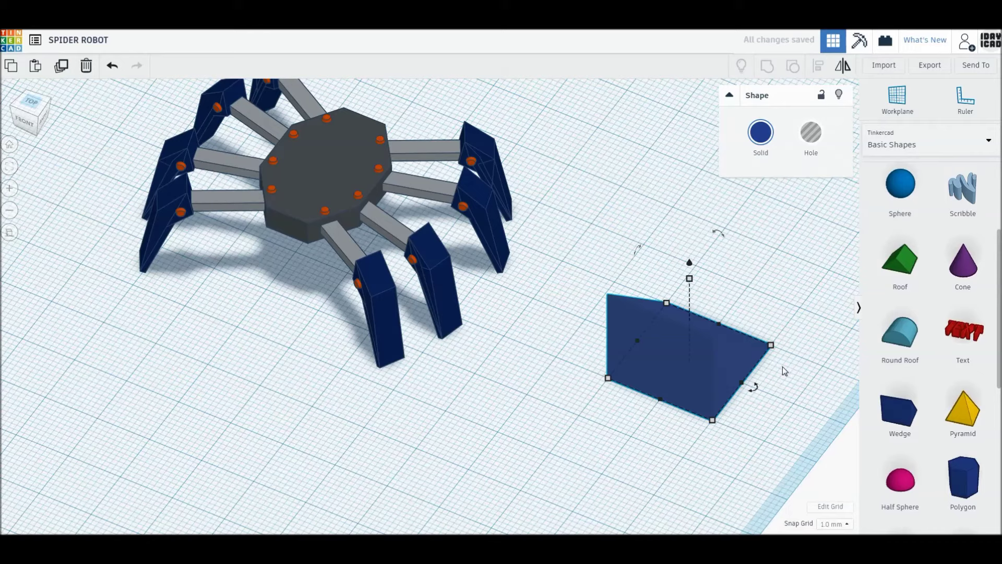
{"action": "key", "text": "ctrl+z"}
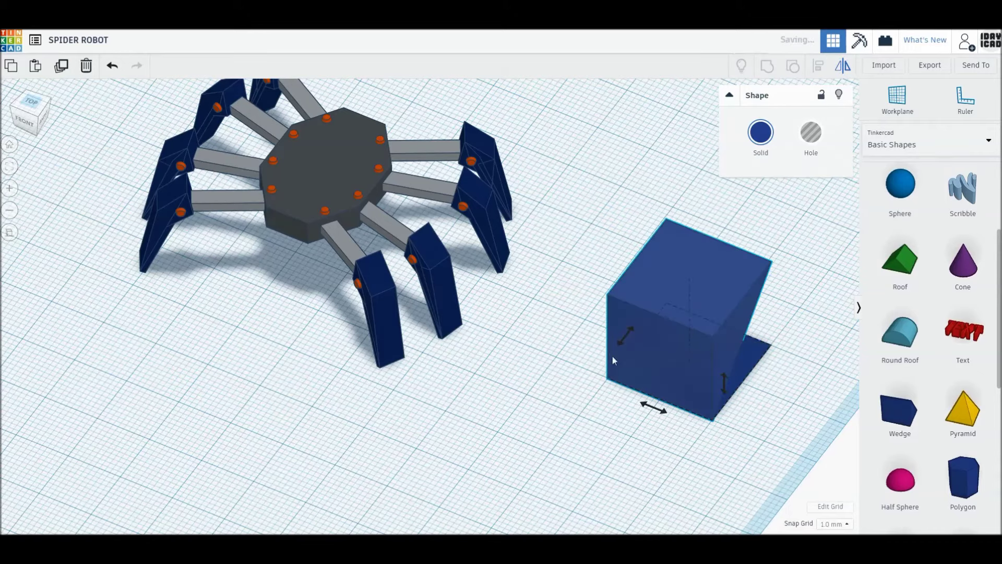
{"action": "right_click_drag", "start_coordinate": [730, 459], "coordinate": [728, 467]}
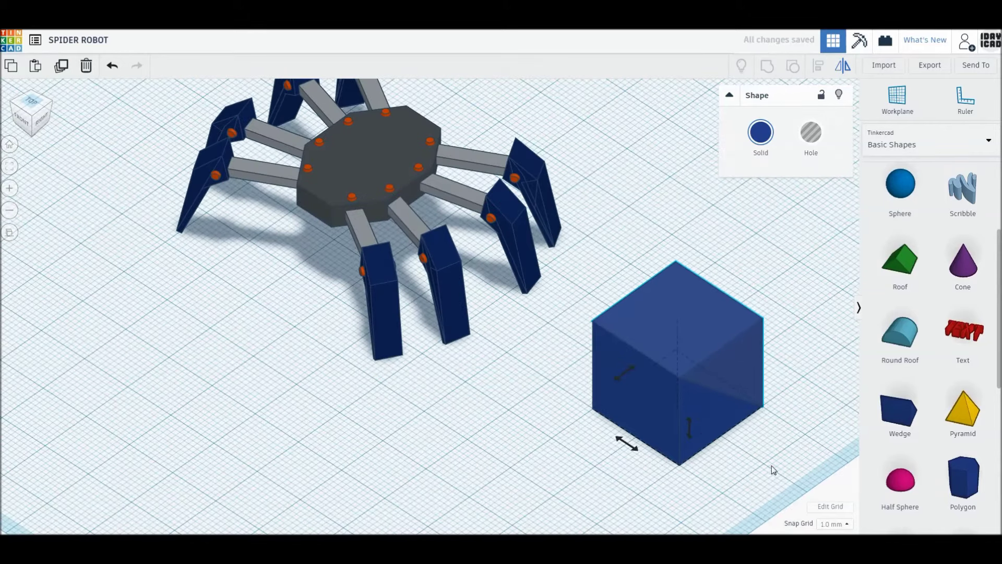
{"action": "left_click_drag", "start_coordinate": [773, 458], "coordinate": [773, 458]}
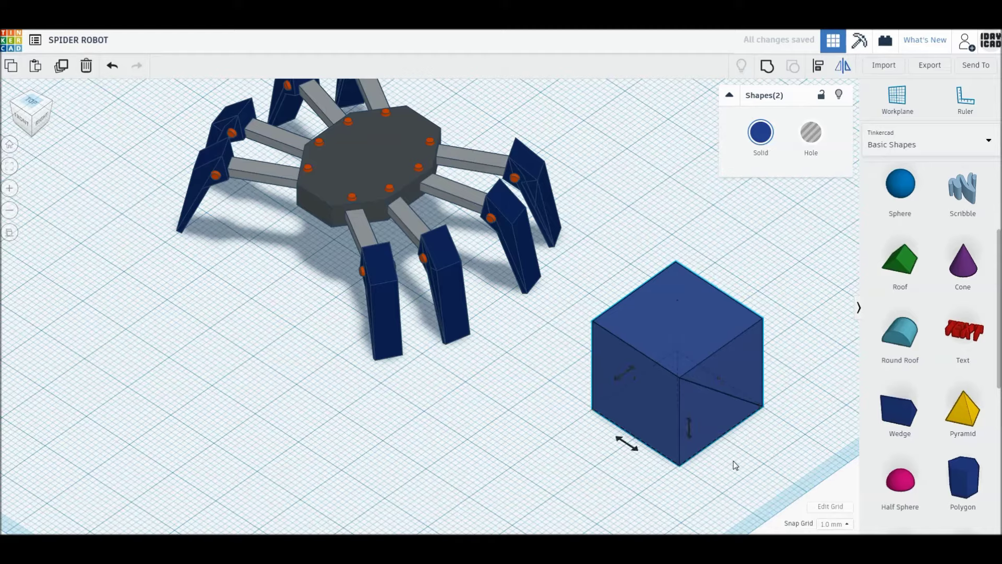
{"action": "left_click", "coordinate": [684, 386]}
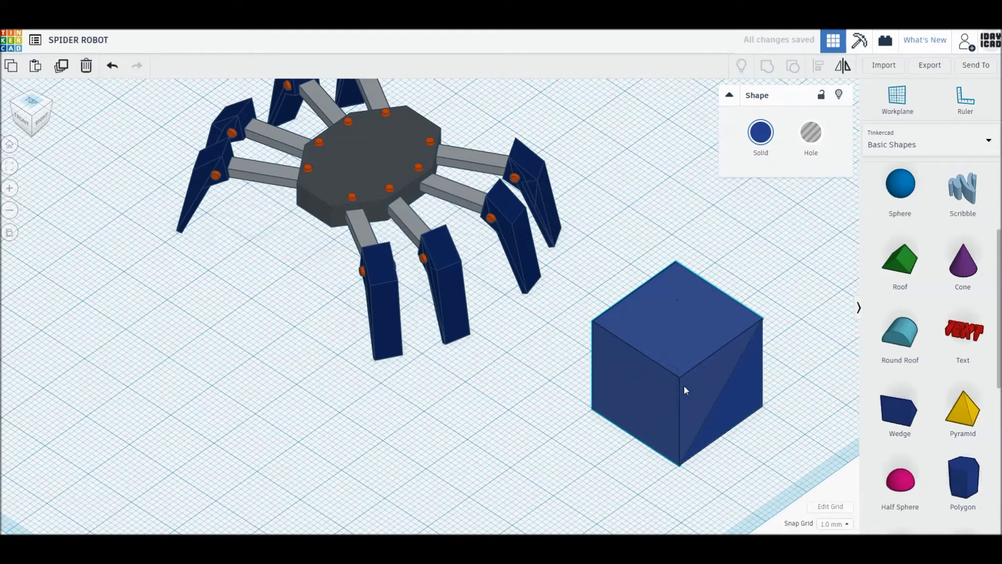
{"action": "left_click", "coordinate": [684, 385]}
{"action": "left_click", "coordinate": [684, 385]}
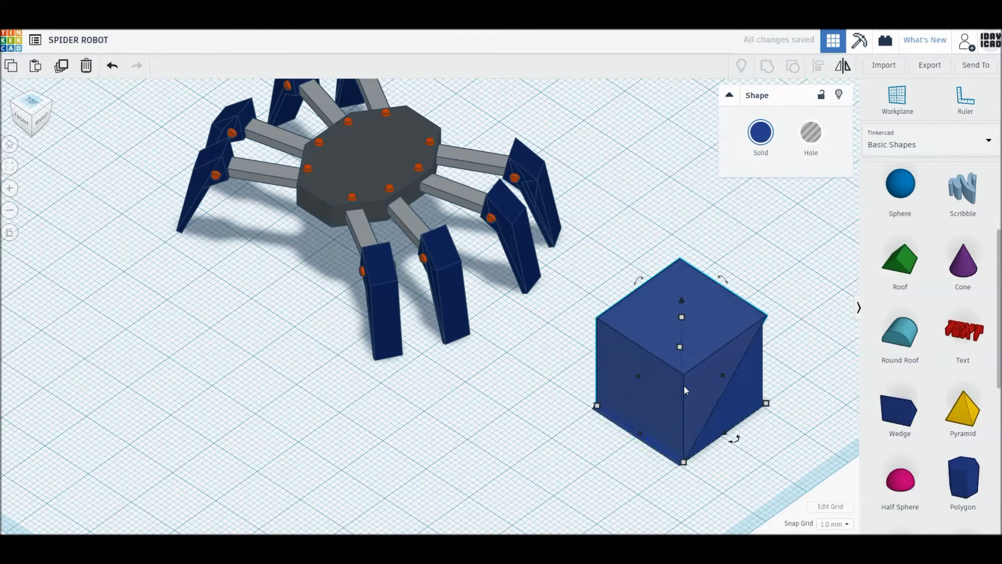
{"action": "key", "text": "Up"}
{"action": "key", "text": "Up"}
{"action": "key", "text": "Up"}
{"action": "key", "text": "Up"}
{"action": "key", "text": "Up"}
{"action": "key", "text": "Up"}
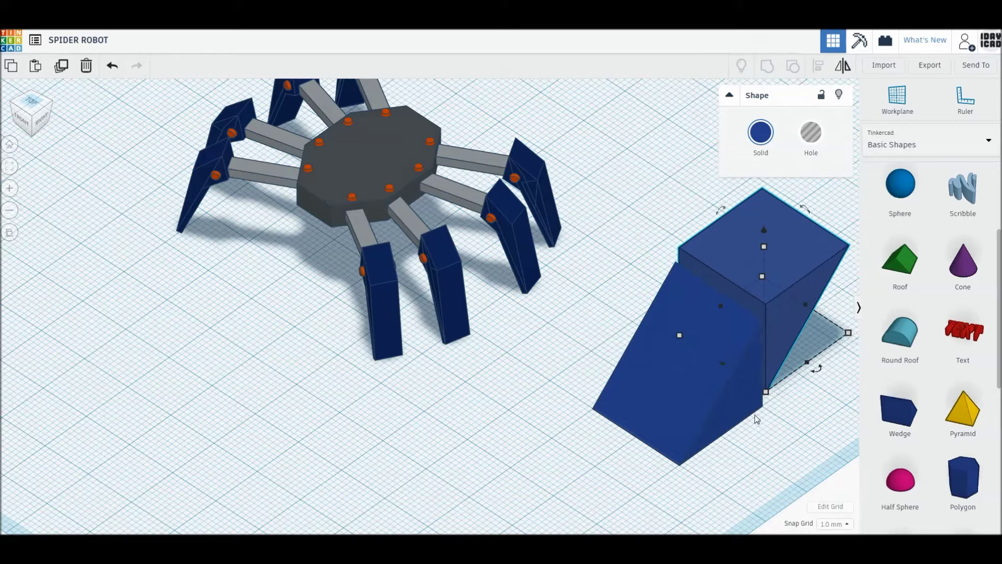
{"action": "key", "text": "ctrl+Down"}
{"action": "key", "text": "ctrl+Down"}
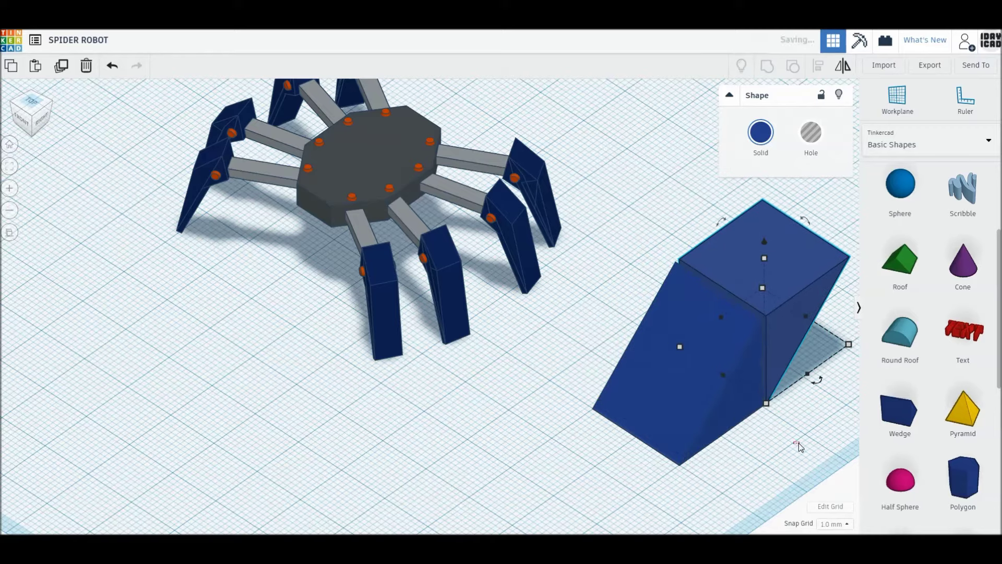
Step: Group the box and wedge into one slanted piece
{"action": "left_click", "coordinate": [798, 442]}
{"action": "left_click", "coordinate": [778, 324]}
{"action": "left_click_drag", "start_coordinate": [823, 466], "coordinate": [681, 295]}
{"action": "right_click_drag", "start_coordinate": [682, 295], "coordinate": [745, 432]}
{"action": "key", "text": "ctrl+g"}
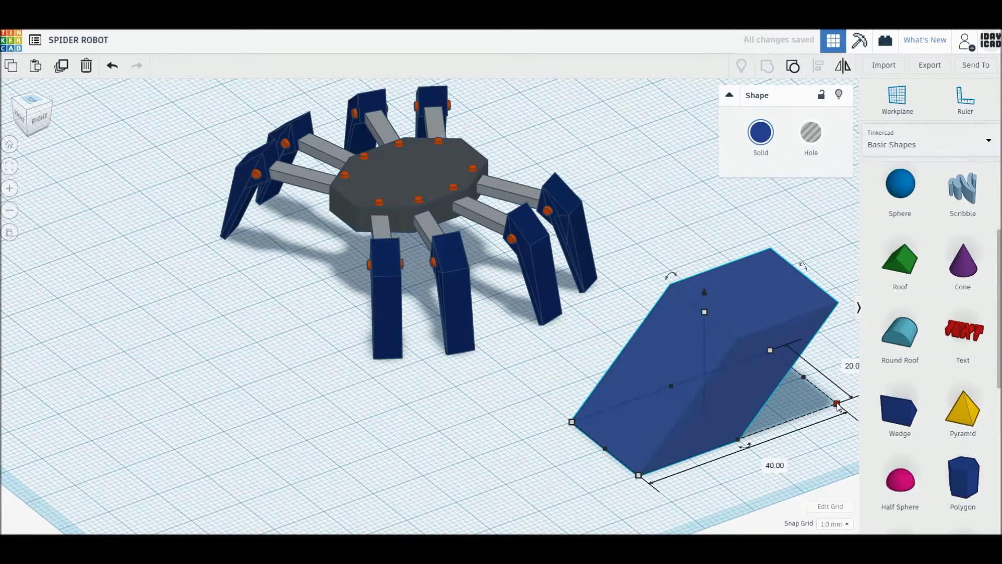
Step: Scale the combined piece down to 6 by 12
{"action": "left_click_drag", "start_coordinate": [837, 404], "coordinate": [764, 408], "text": "shift"}
{"action": "left_click_drag", "start_coordinate": [619, 461], "coordinate": [571, 455], "text": "shift"}
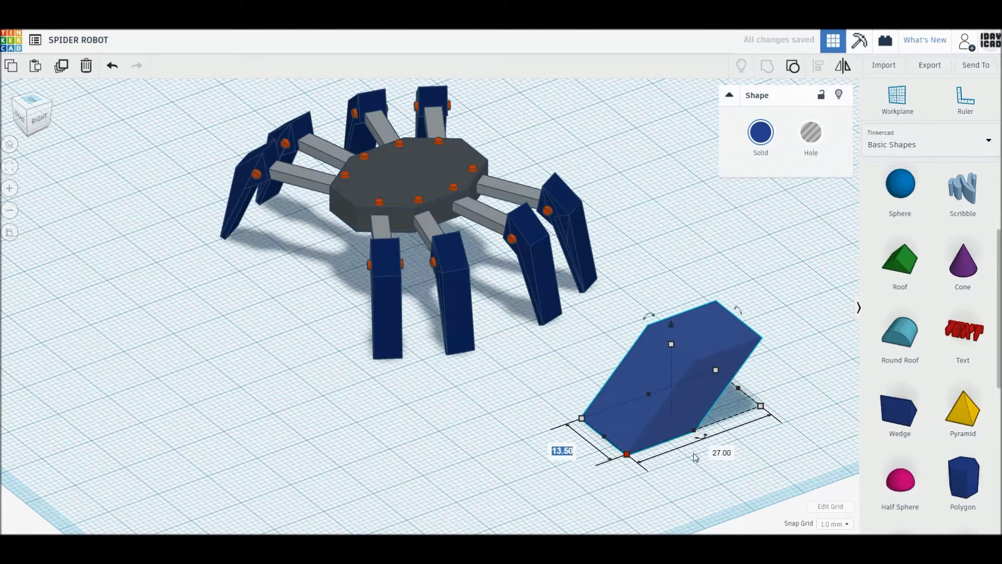
{"action": "type", "text": "5"}
{"action": "key", "text": "Return"}
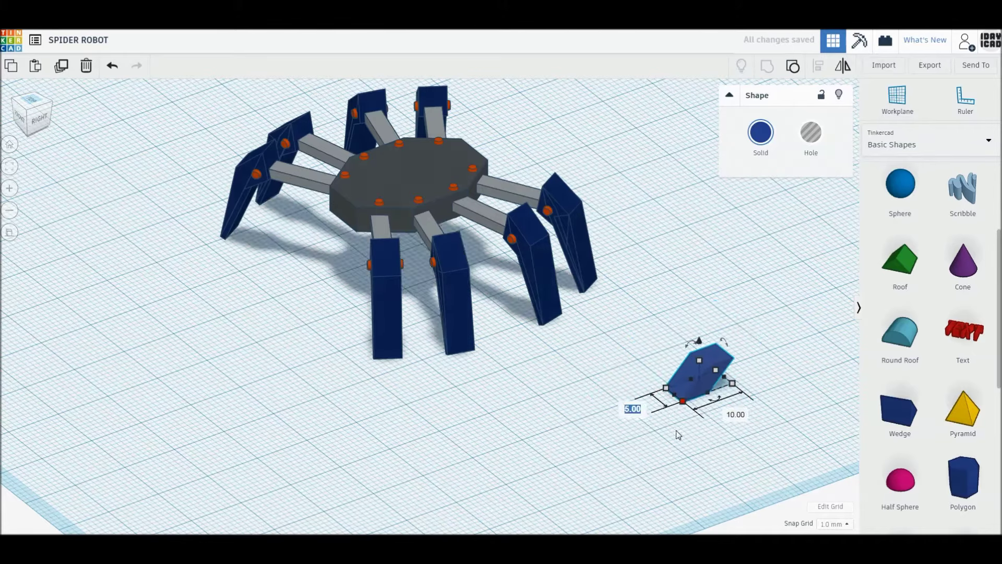
{"action": "type", "text": "4"}
{"action": "key", "text": "Return"}
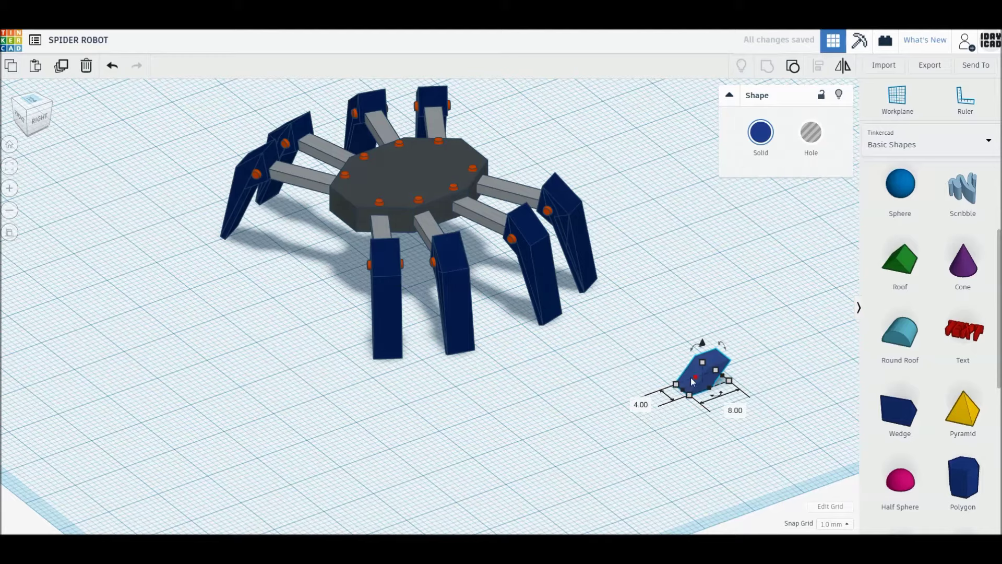
{"action": "left_click", "coordinate": [641, 404]}
{"action": "type", "text": "6"}
{"action": "key", "text": "Return"}
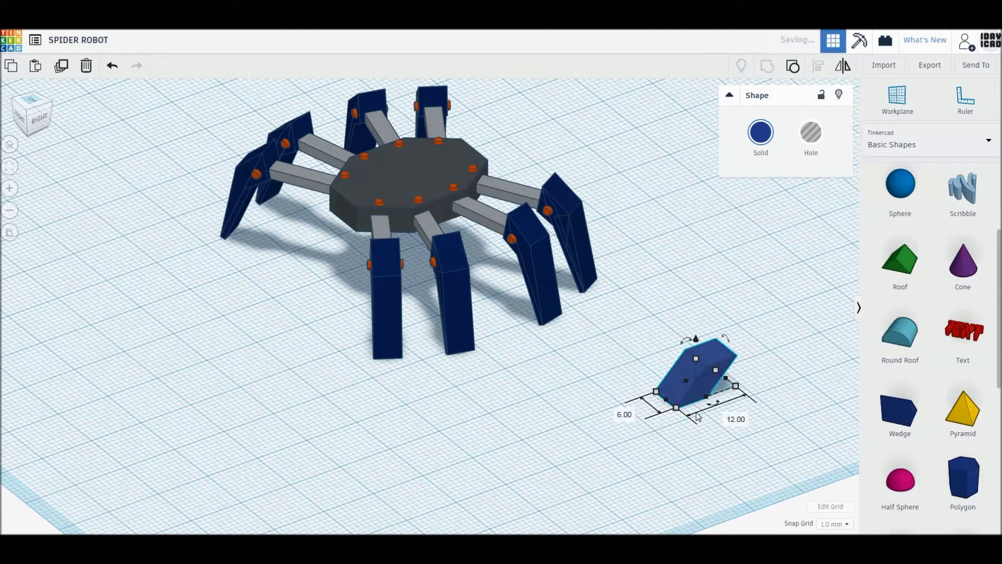
Step: Colour the slanted piece grey
{"action": "left_click", "coordinate": [761, 132]}
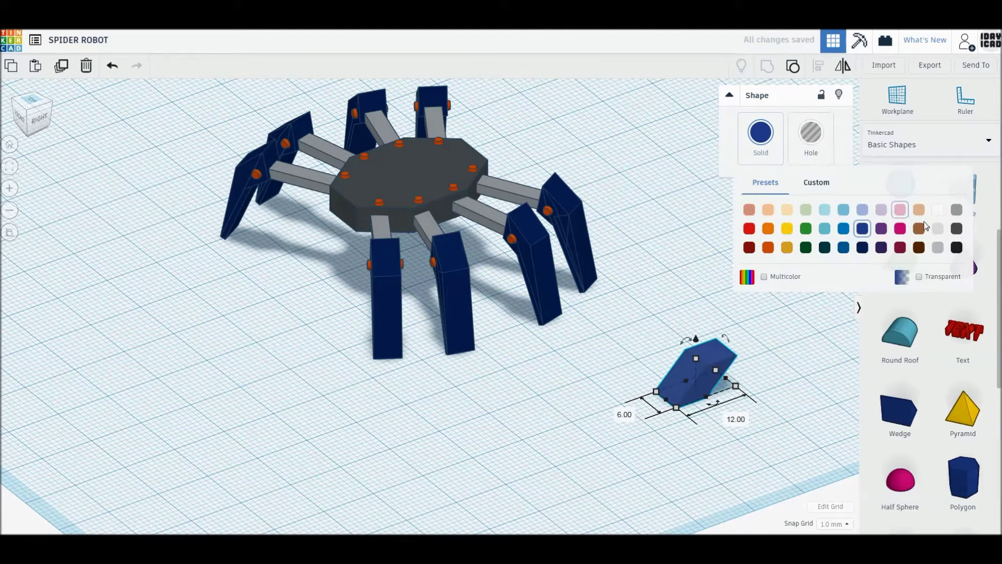
{"action": "left_click", "coordinate": [957, 214]}
{"action": "left_click", "coordinate": [783, 326]}
{"action": "mouse_move", "coordinate": [768, 324]}
{"action": "middle_mouse_down"}
{"action": "mouse_move", "coordinate": [634, 339]}
{"action": "mouse_move", "coordinate": [627, 377]}
{"action": "middle_mouse_up"}
{"action": "left_click", "coordinate": [609, 366]}
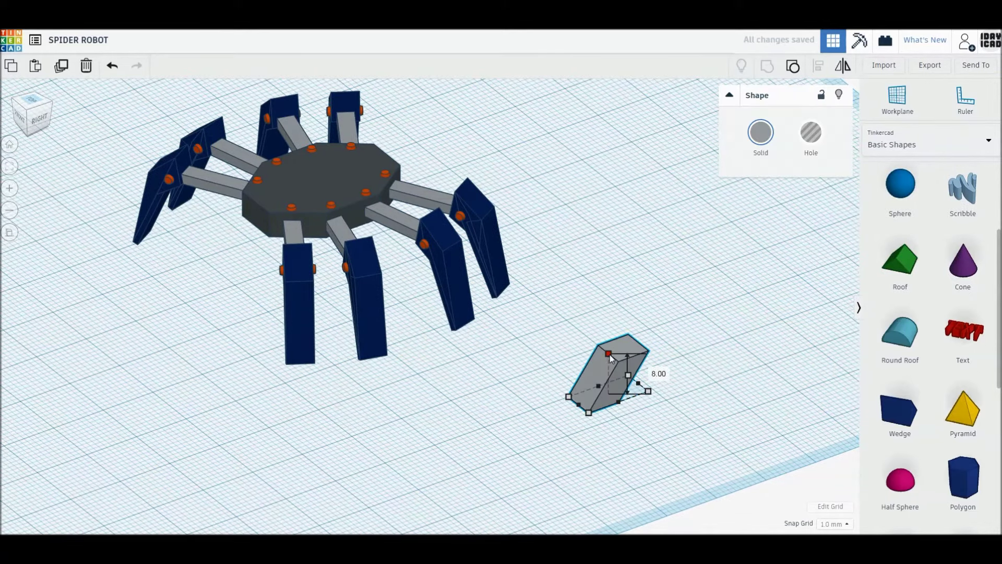
{"action": "left_click", "coordinate": [711, 393]}
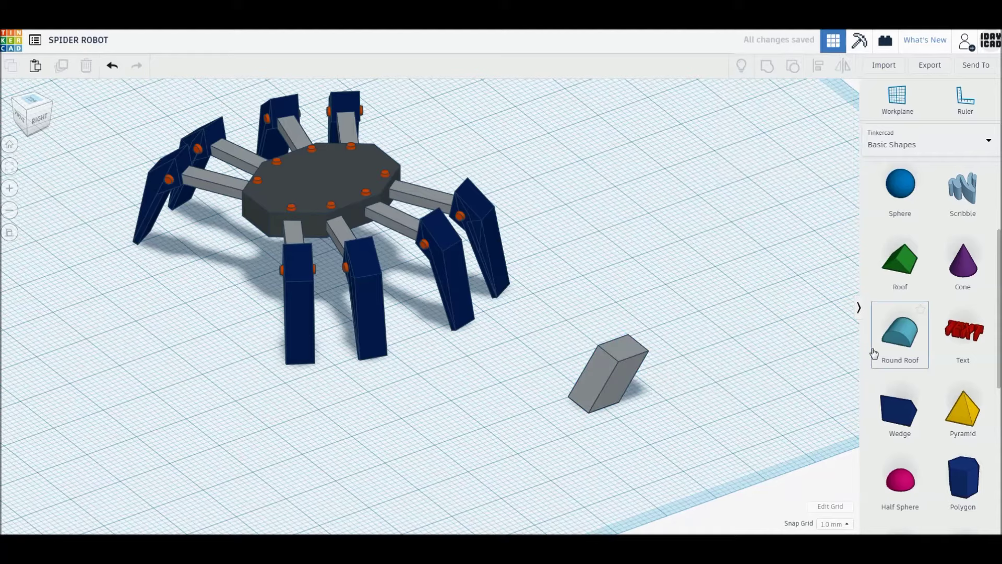
Step: Add a cylinder beside the spider, tip it onto its side, and set width 30 with a raised bevel
{"action": "scroll", "coordinate": [933, 256], "scroll_direction": "up", "scroll_amount": 3}
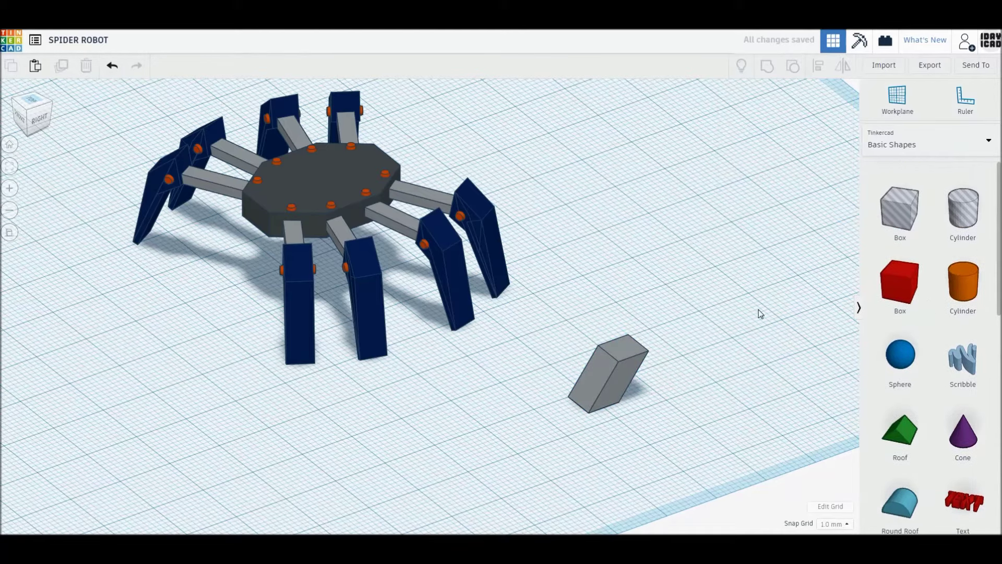
{"action": "left_click_drag", "start_coordinate": [964, 289], "coordinate": [696, 273]}
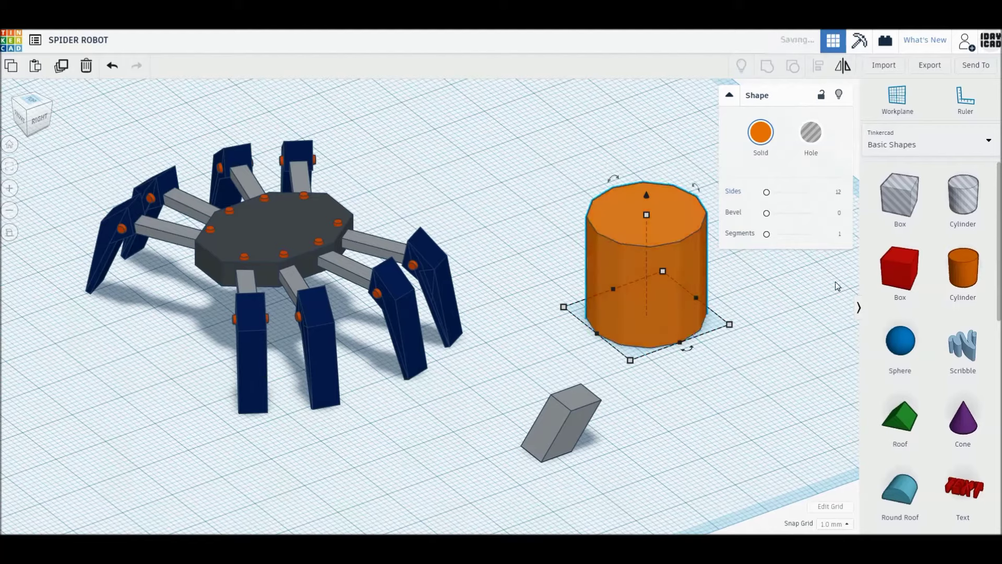
{"action": "left_click_drag", "start_coordinate": [676, 187], "coordinate": [715, 269]}
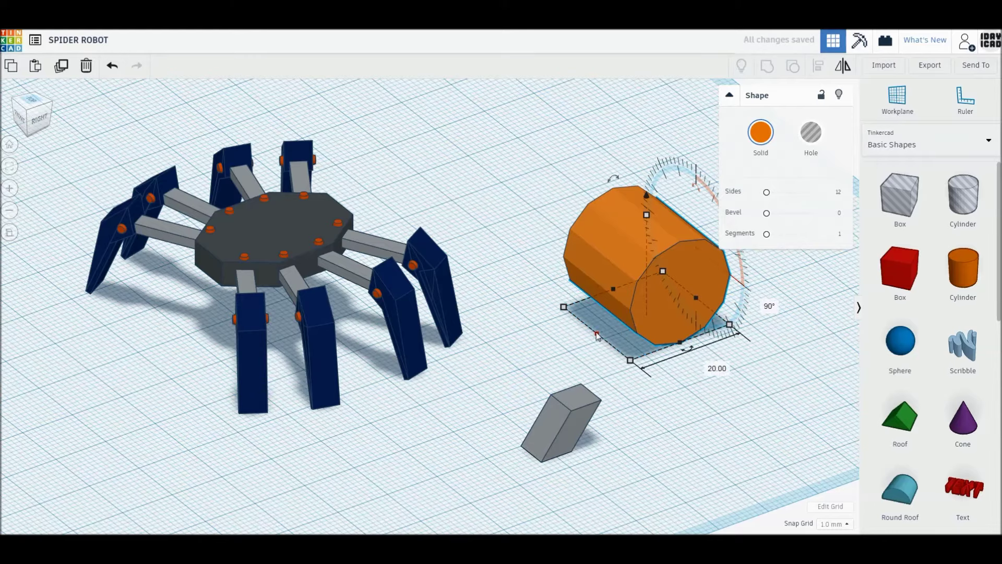
{"action": "left_click", "coordinate": [707, 364]}
{"action": "type", "text": "30"}
{"action": "key", "text": "Return"}
{"action": "left_click_drag", "start_coordinate": [766, 212], "coordinate": [812, 214]}
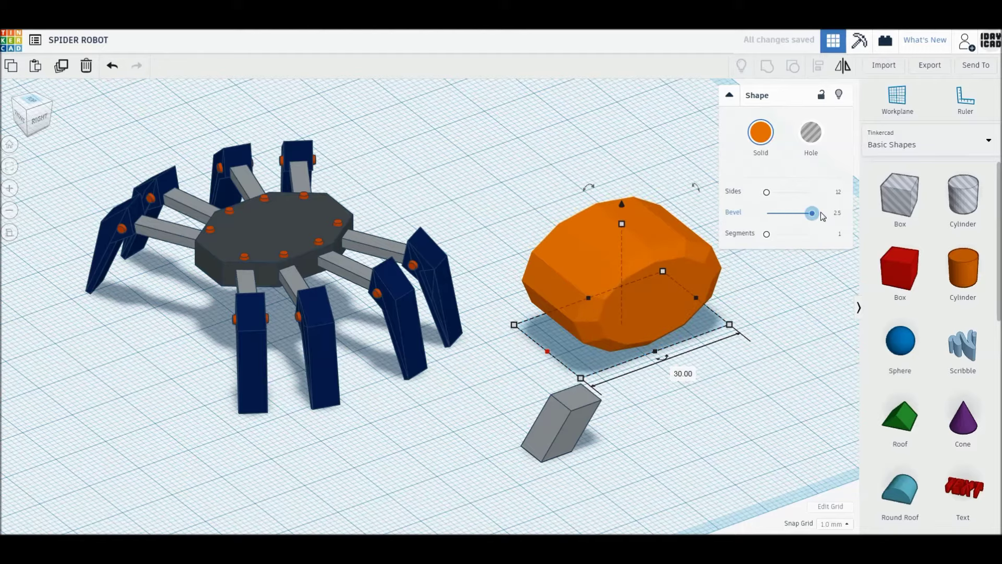
Step: Adjust the cylinder's footprint between 18 and 20 with the side handles
{"action": "mouse_move", "coordinate": [477, 387]}
{"action": "right_mouse_down"}
{"action": "mouse_move", "coordinate": [605, 351]}
{"action": "mouse_move", "coordinate": [584, 384]}
{"action": "right_mouse_up"}
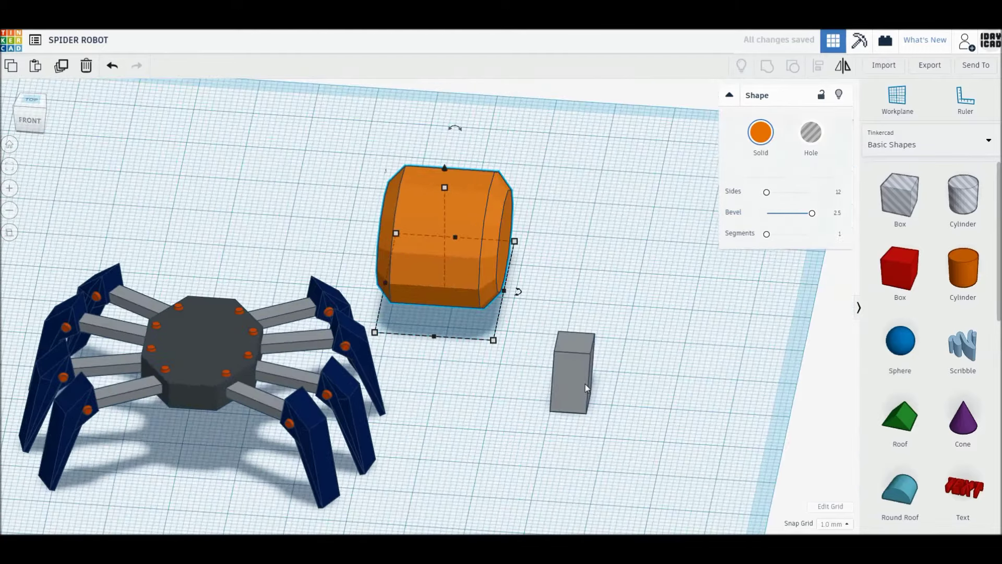
{"action": "key", "text": "Escape"}
{"action": "left_click", "coordinate": [505, 292]}
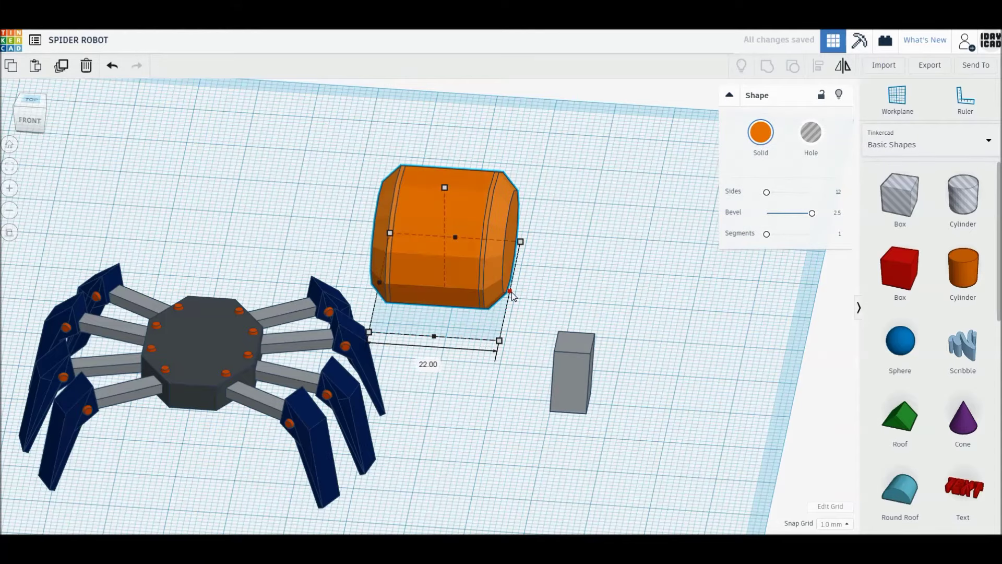
{"action": "left_click_drag", "start_coordinate": [510, 295], "coordinate": [499, 296]}
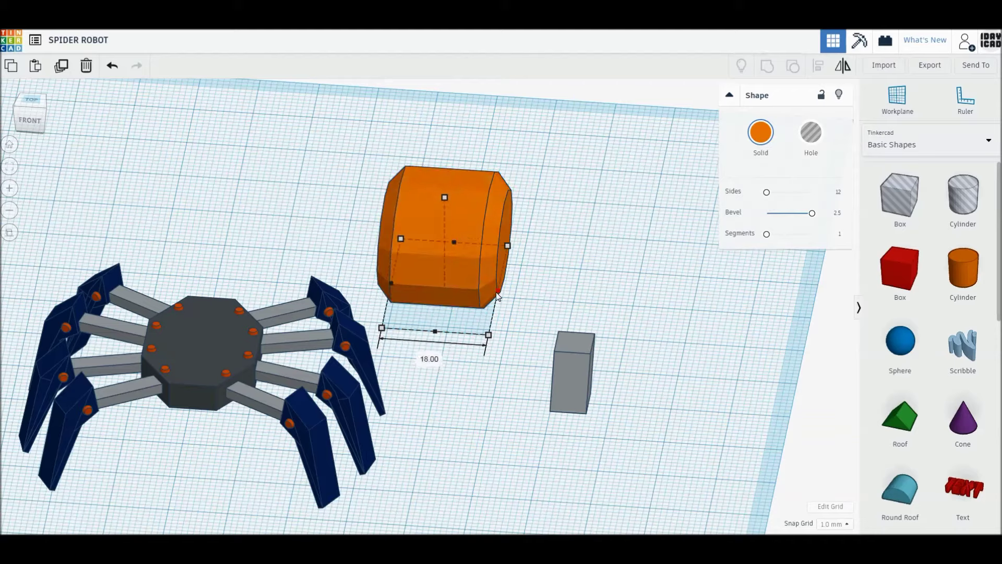
{"action": "left_click_drag", "start_coordinate": [498, 294], "coordinate": [511, 295]}
{"action": "key", "text": "ctrl+z"}
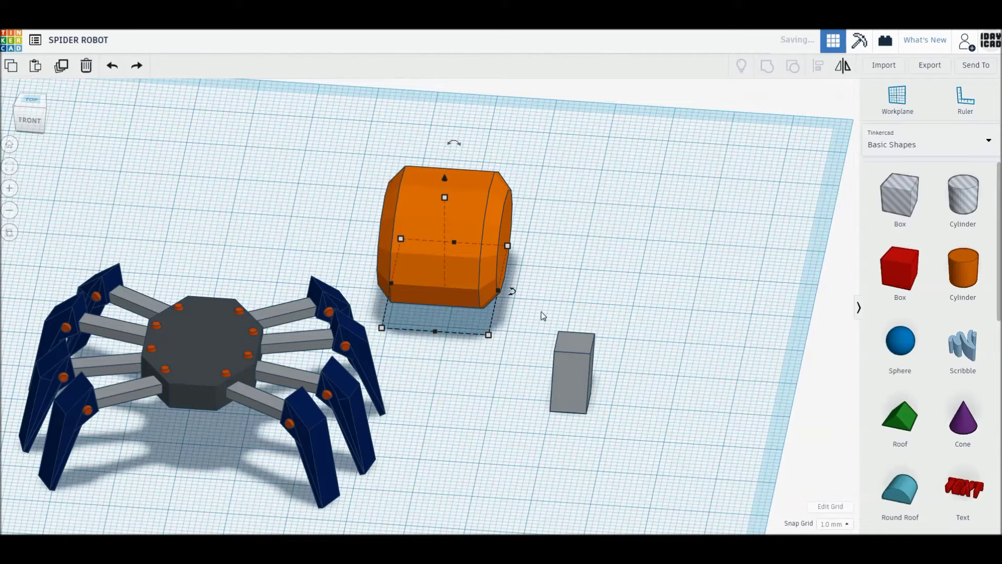
{"action": "right_click_drag", "start_coordinate": [510, 295], "coordinate": [504, 327]}
{"action": "key", "text": "ctrl+y"}
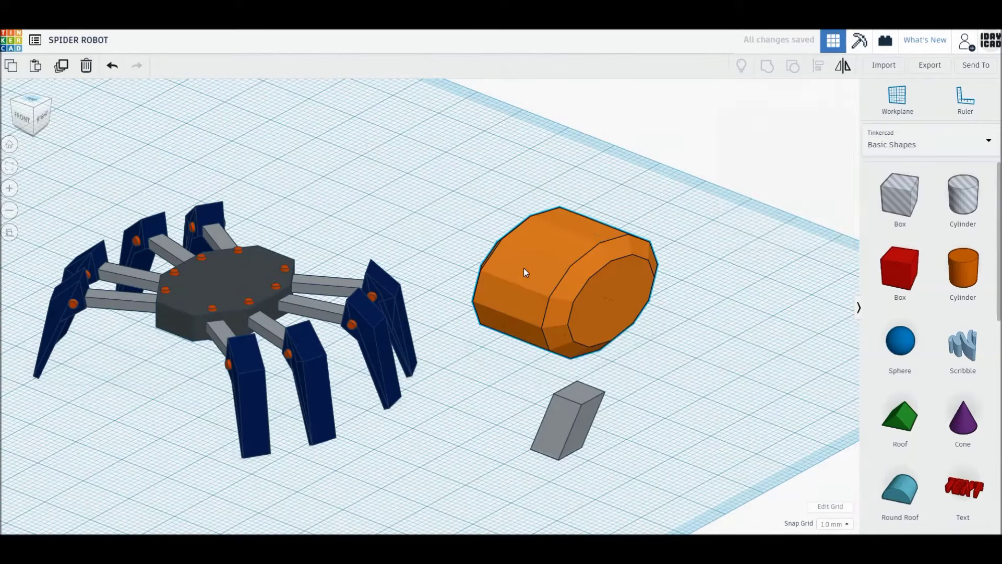
Step: Adjust the barrel's height, widen it to 24, then shorten it to 26 long
{"action": "left_click", "coordinate": [429, 249]}
{"action": "left_click", "coordinate": [568, 295]}
{"action": "left_click_drag", "start_coordinate": [567, 235], "coordinate": [569, 238]}
{"action": "left_click_drag", "start_coordinate": [611, 353], "coordinate": [620, 354]}
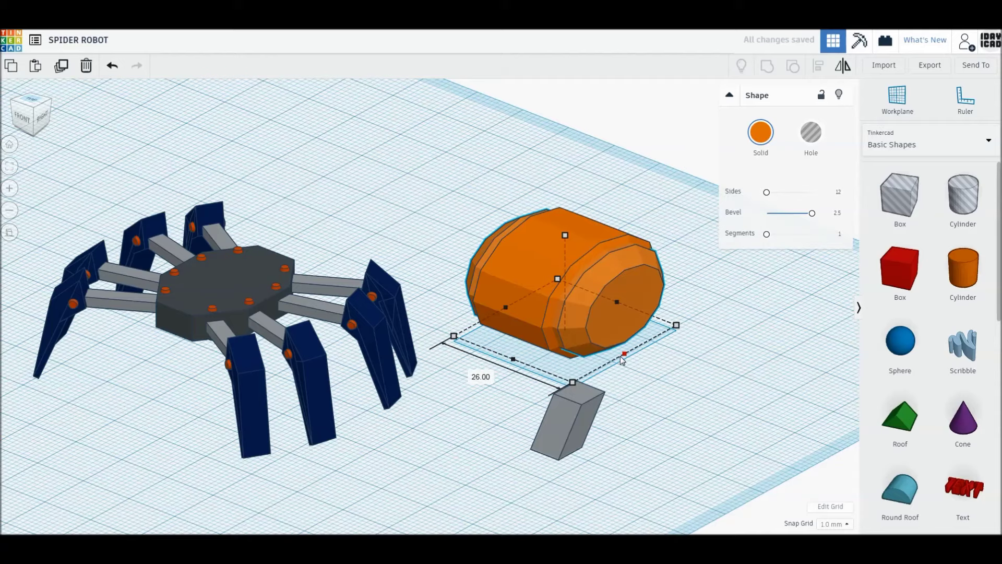
{"action": "right_click_drag", "start_coordinate": [619, 354], "coordinate": [593, 373]}
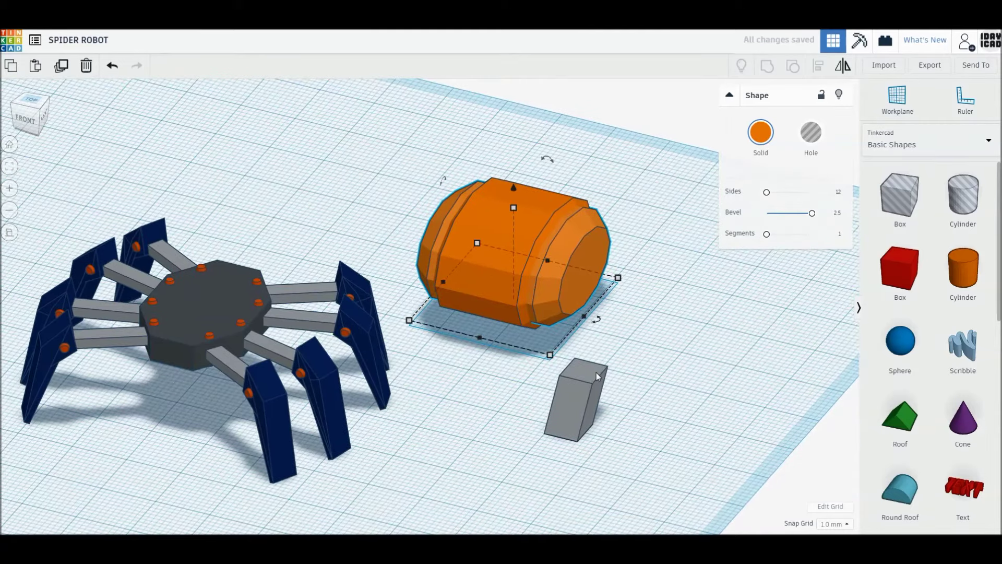
{"action": "key", "text": "ctrl+z"}
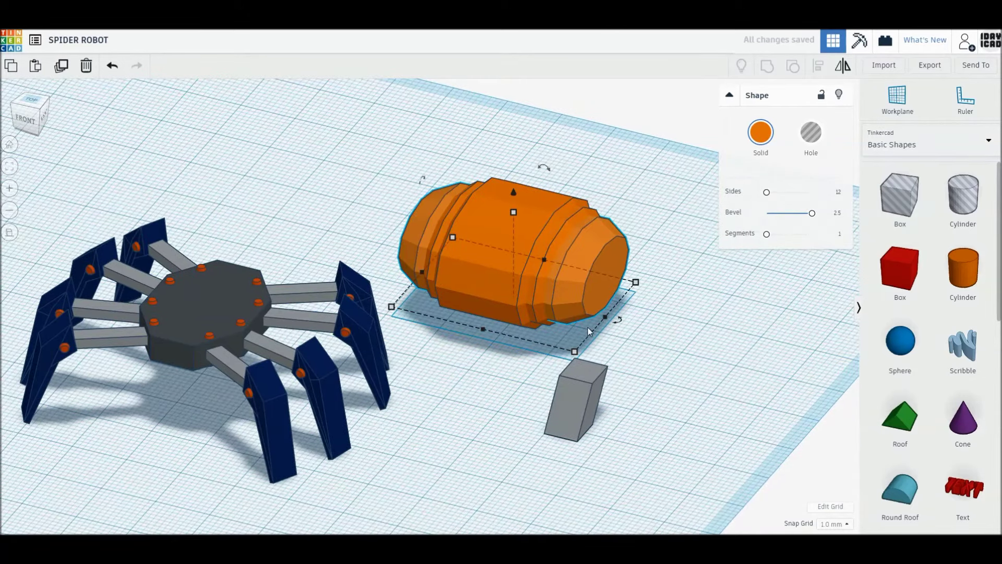
{"action": "left_click_drag", "start_coordinate": [604, 318], "coordinate": [586, 318]}
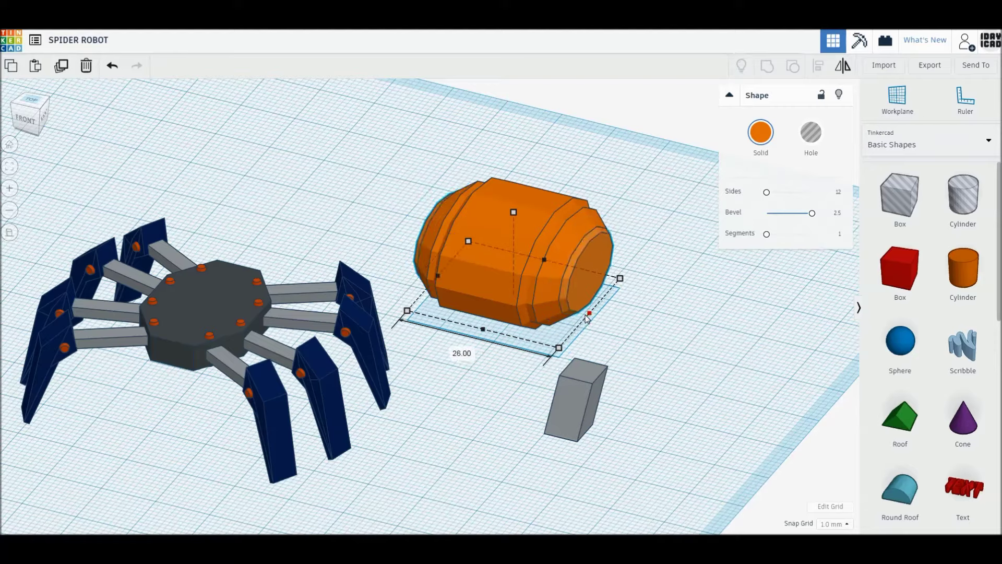
{"action": "left_click", "coordinate": [547, 202], "text": "shift"}
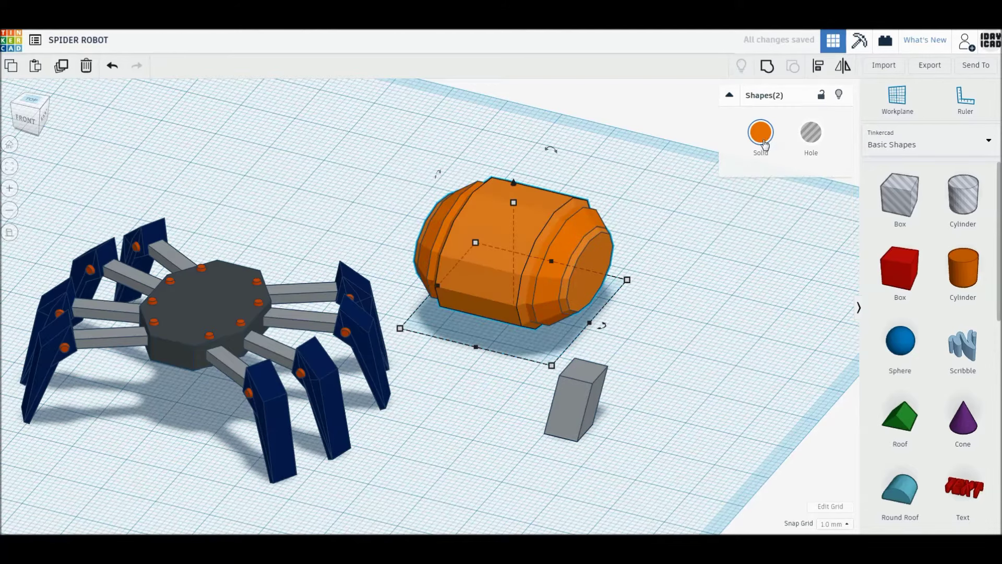
Step: Colour the selected inner barrel parts dark purple
{"action": "left_click", "coordinate": [761, 132]}
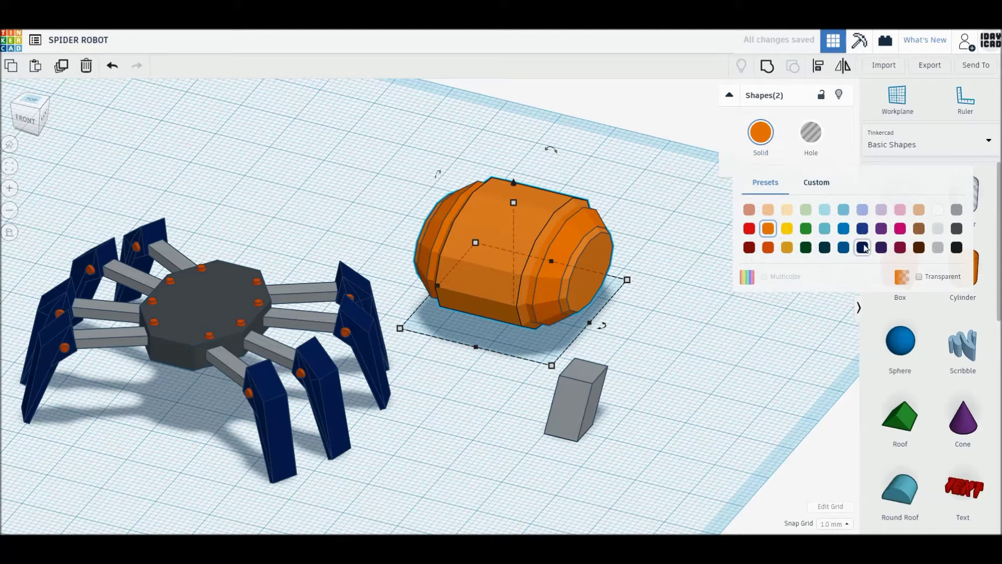
{"action": "left_click", "coordinate": [880, 248]}
{"action": "left_click", "coordinate": [673, 328]}
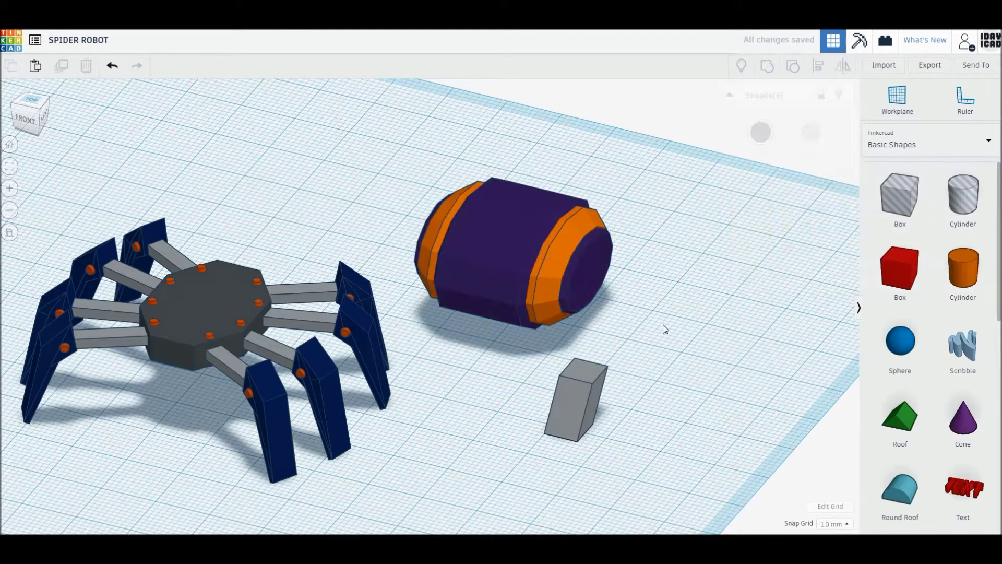
Step: Group all three barrel parts with Multicolor kept, and shorten the barrel to 21
{"action": "left_click", "coordinate": [563, 276]}
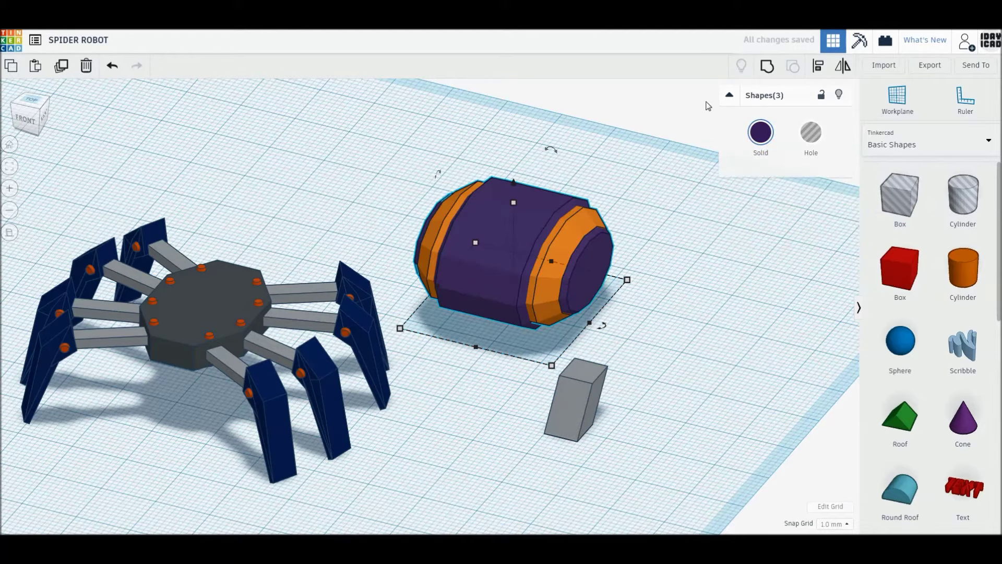
{"action": "left_click", "coordinate": [767, 66]}
{"action": "left_click", "coordinate": [760, 132]}
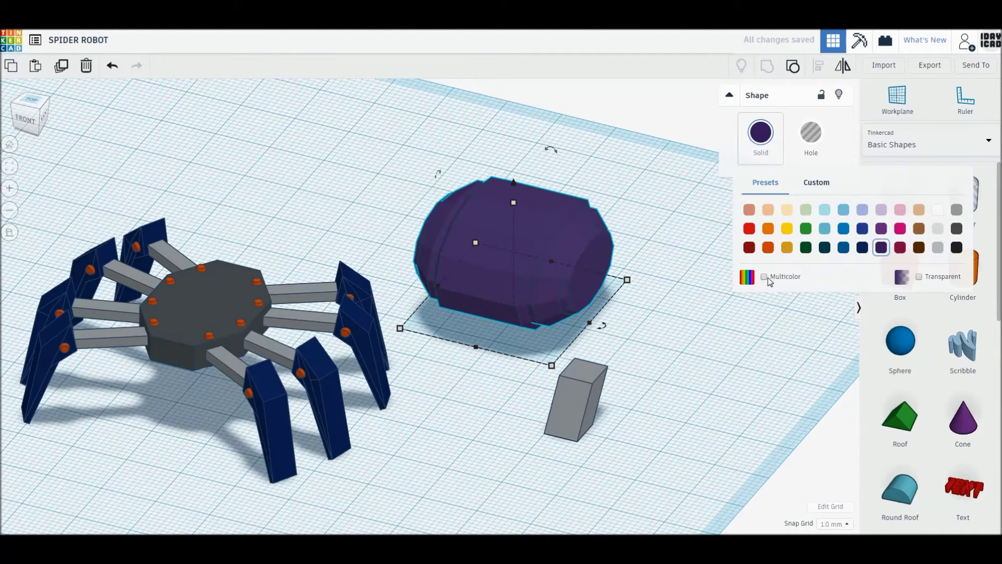
{"action": "left_click", "coordinate": [764, 277]}
{"action": "left_click_drag", "start_coordinate": [590, 323], "coordinate": [544, 311]}
{"action": "mouse_move", "coordinate": [621, 298]}
{"action": "right_mouse_down"}
{"action": "mouse_move", "coordinate": [553, 308]}
{"action": "mouse_move", "coordinate": [569, 329]}
{"action": "right_mouse_up"}
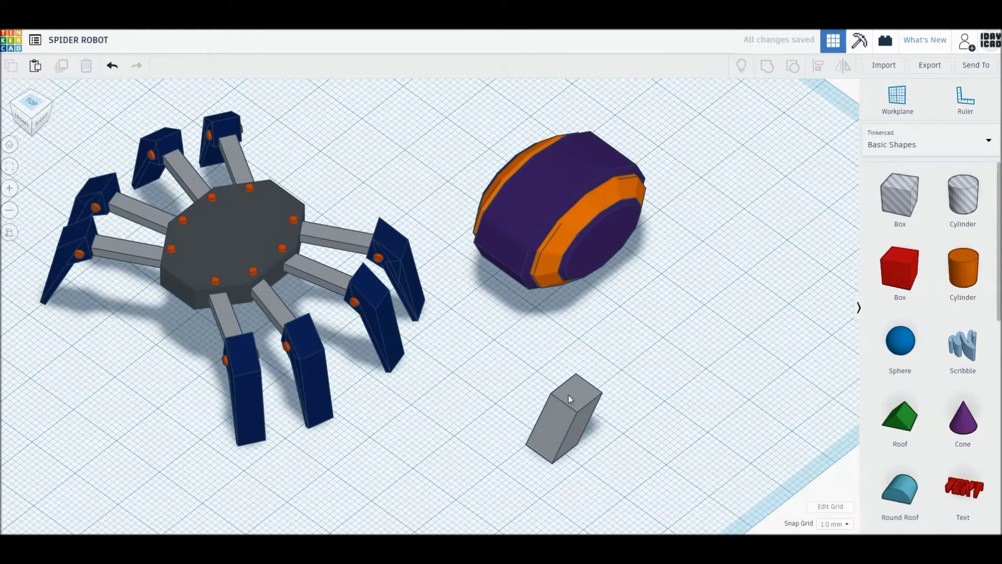
Step: Move the barrel over the grey wedge, then narrow the wedge to 4 wide and stretch it to 16 long
{"action": "left_click_drag", "start_coordinate": [566, 244], "coordinate": [622, 389]}
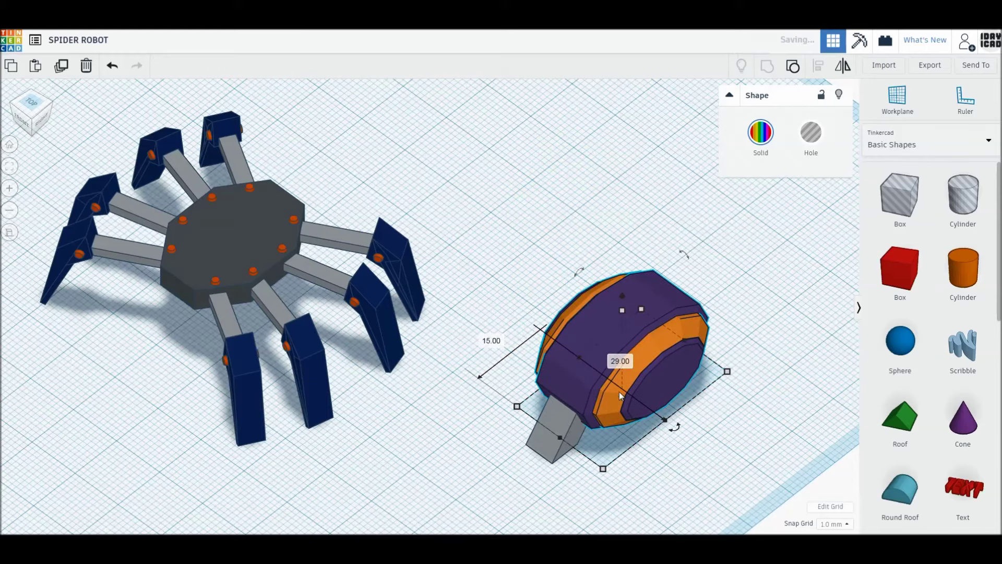
{"action": "left_click", "coordinate": [559, 428]}
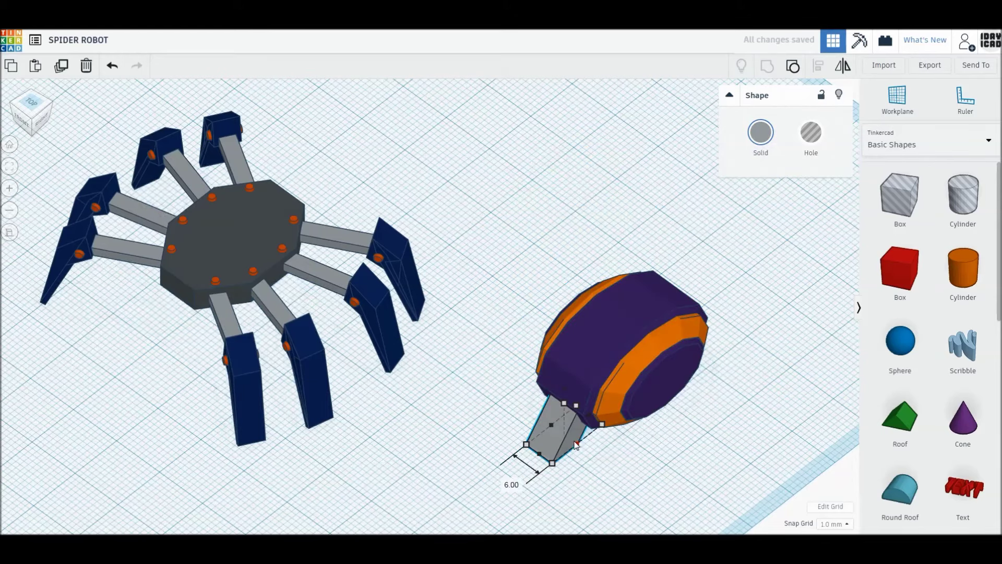
{"action": "left_click_drag", "start_coordinate": [575, 445], "coordinate": [572, 443]}
{"action": "mouse_move", "coordinate": [572, 443]}
{"action": "right_mouse_down"}
{"action": "mouse_move", "coordinate": [612, 422]}
{"action": "mouse_move", "coordinate": [589, 402]}
{"action": "mouse_move", "coordinate": [552, 422]}
{"action": "right_mouse_up"}
{"action": "mouse_move", "coordinate": [505, 446]}
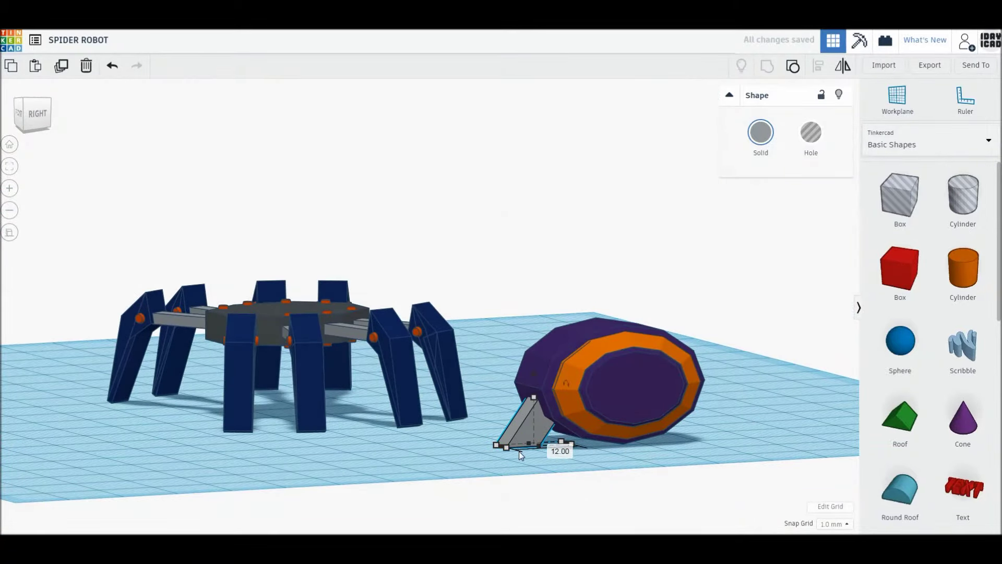
{"action": "left_click_drag", "start_coordinate": [501, 450], "coordinate": [503, 450]}
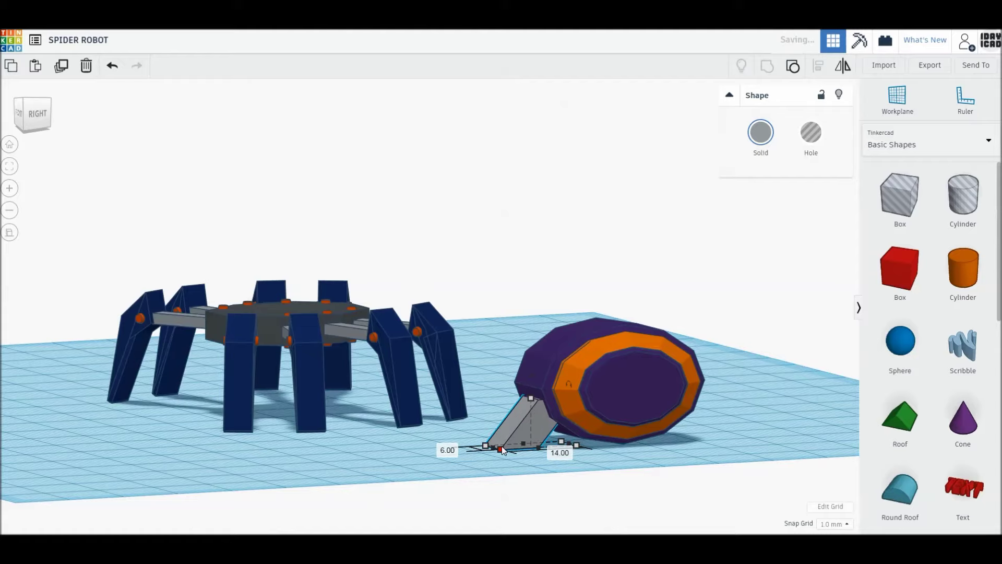
{"action": "key", "text": "ctrl+z"}
{"action": "right_click_drag", "start_coordinate": [503, 442], "coordinate": [505, 417]}
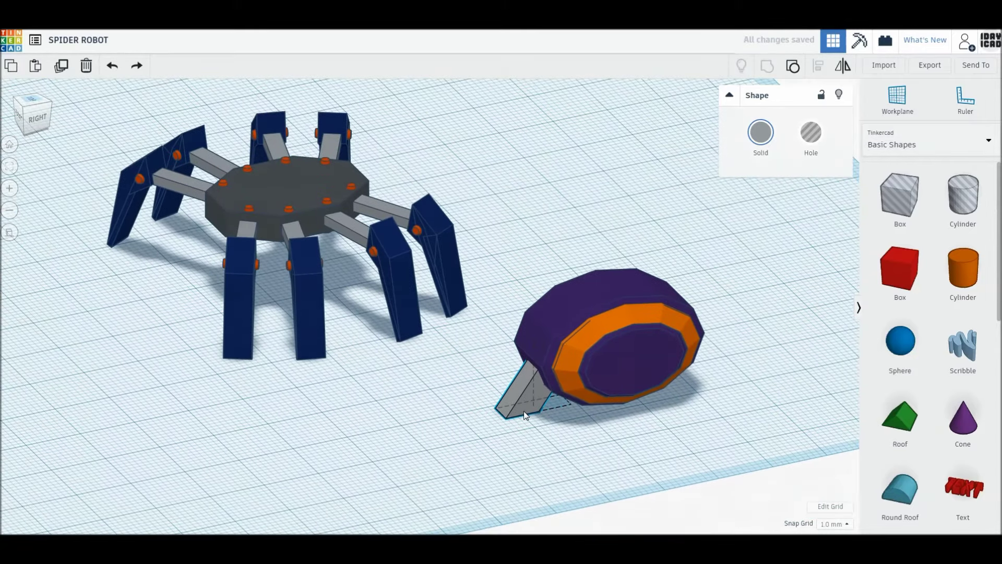
{"action": "left_click_drag", "start_coordinate": [506, 416], "coordinate": [486, 425]}
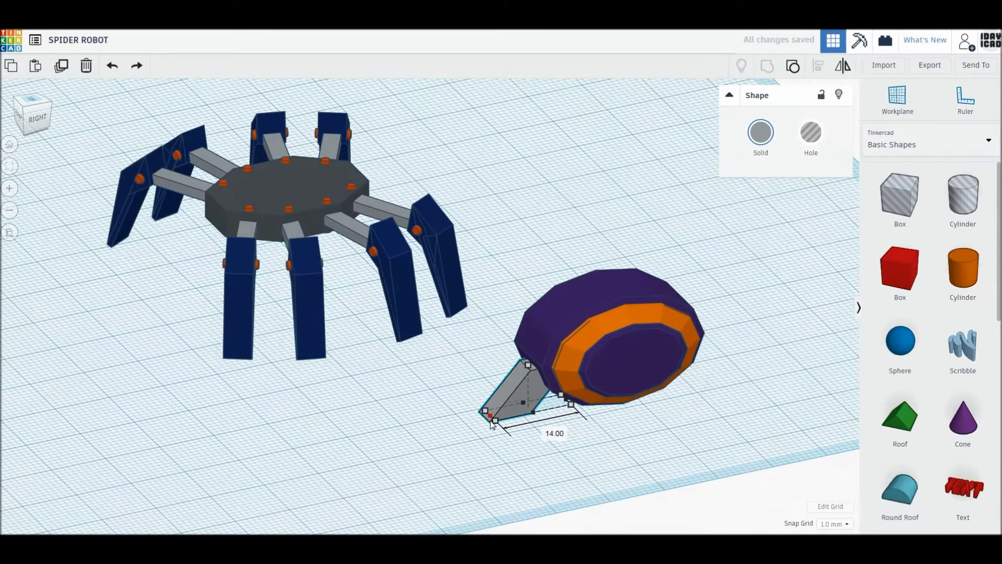
Step: Nudge the purple-and-orange body left onto the wedge and group the two together
{"action": "left_click", "coordinate": [617, 358]}
{"action": "left_click", "coordinate": [564, 444]}
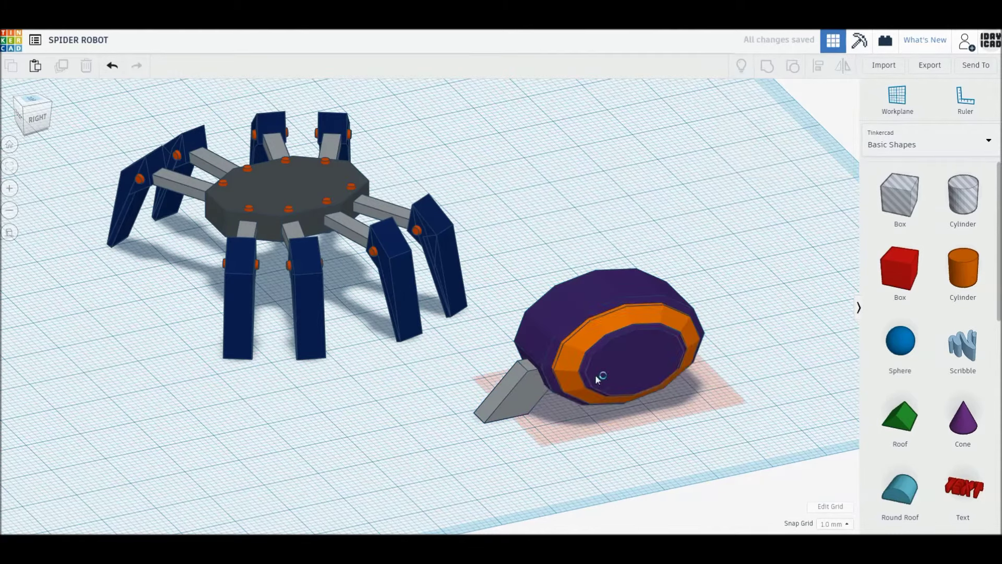
{"action": "left_click", "coordinate": [692, 372]}
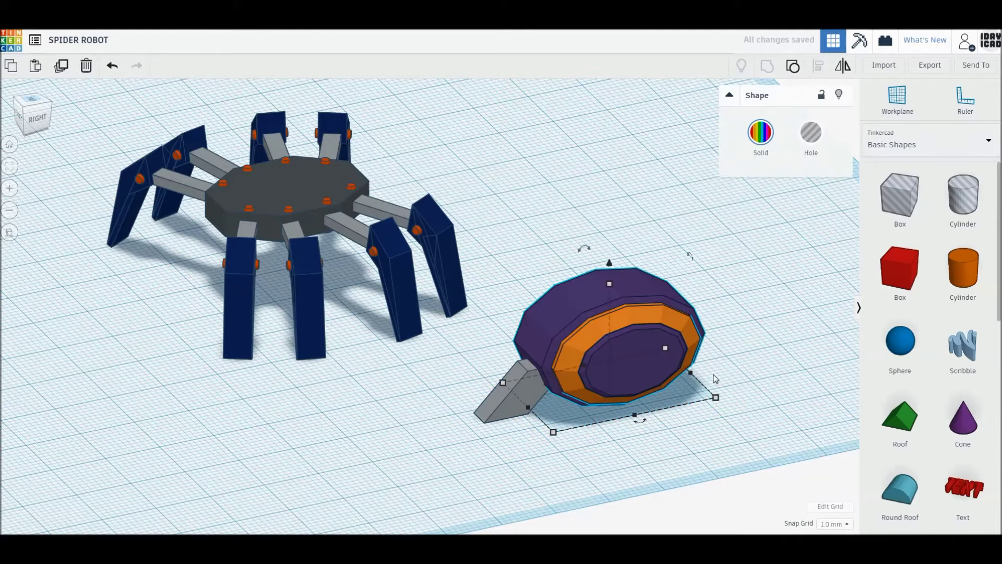
{"action": "key", "text": "Left"}
{"action": "key", "text": "Left"}
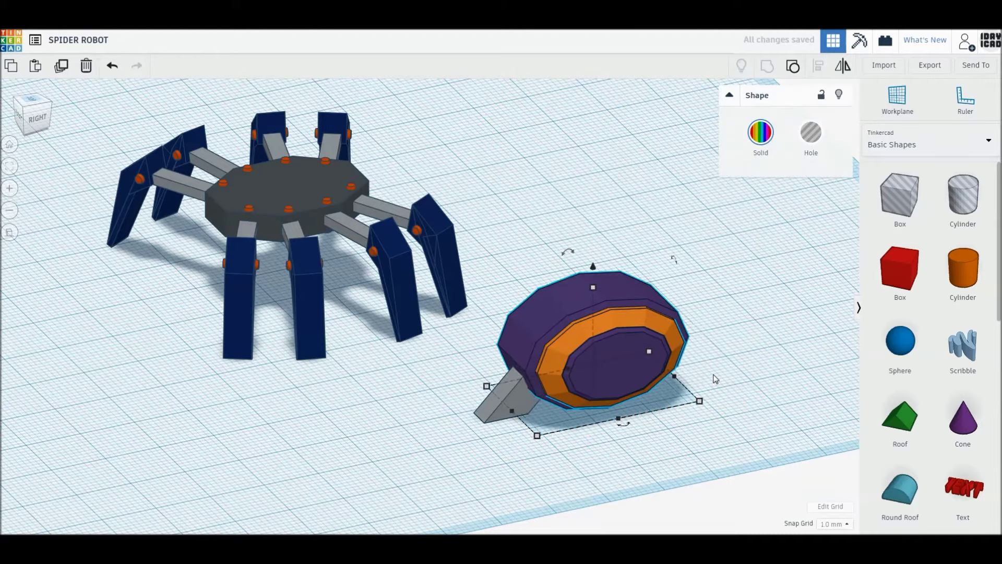
{"action": "key", "text": "Left"}
{"action": "key", "text": "Left"}
{"action": "mouse_move", "coordinate": [715, 378]}
{"action": "right_mouse_down"}
{"action": "mouse_move", "coordinate": [729, 366]}
{"action": "mouse_move", "coordinate": [763, 370]}
{"action": "mouse_move", "coordinate": [600, 463]}
{"action": "mouse_move", "coordinate": [632, 464]}
{"action": "mouse_move", "coordinate": [539, 344]}
{"action": "right_mouse_up"}
{"action": "left_click_drag", "start_coordinate": [538, 341], "coordinate": [487, 425]}
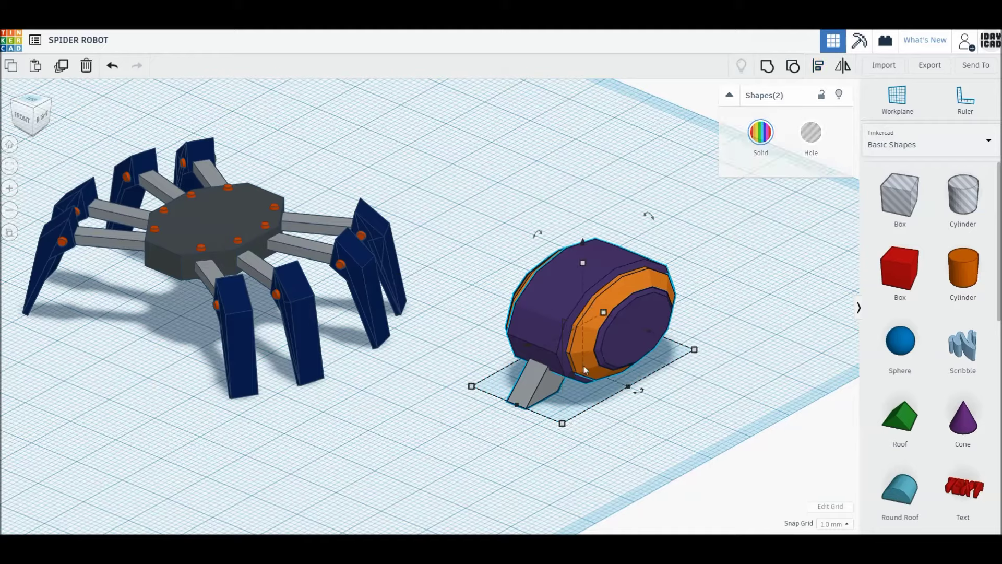
{"action": "left_click", "coordinate": [766, 65]}
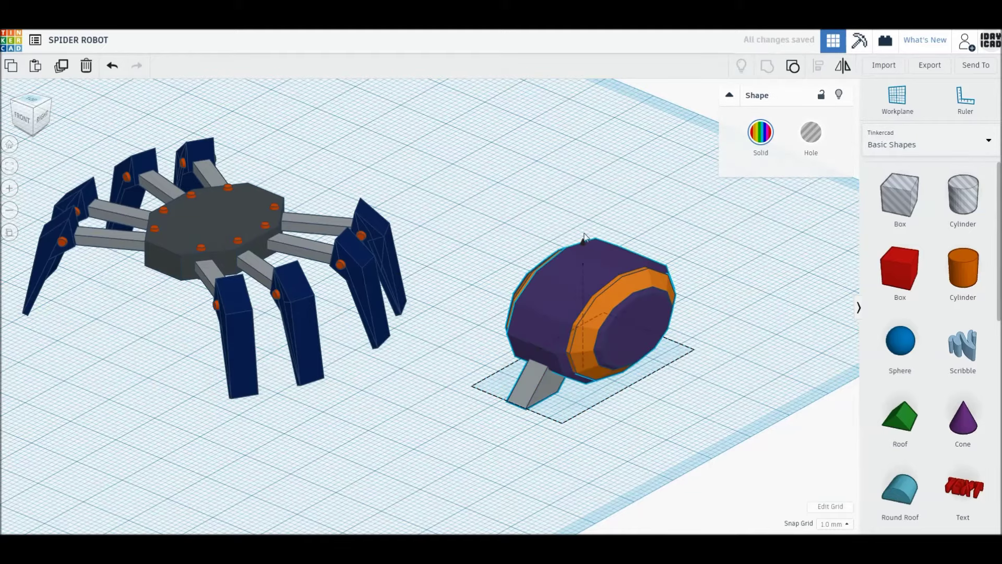
Step: Lift the grouped body above the workplane and centre it on the spider with Align
{"action": "left_click_drag", "start_coordinate": [583, 242], "coordinate": [583, 179]}
{"action": "key", "text": "ctrl+a"}
{"action": "key", "text": "l"}
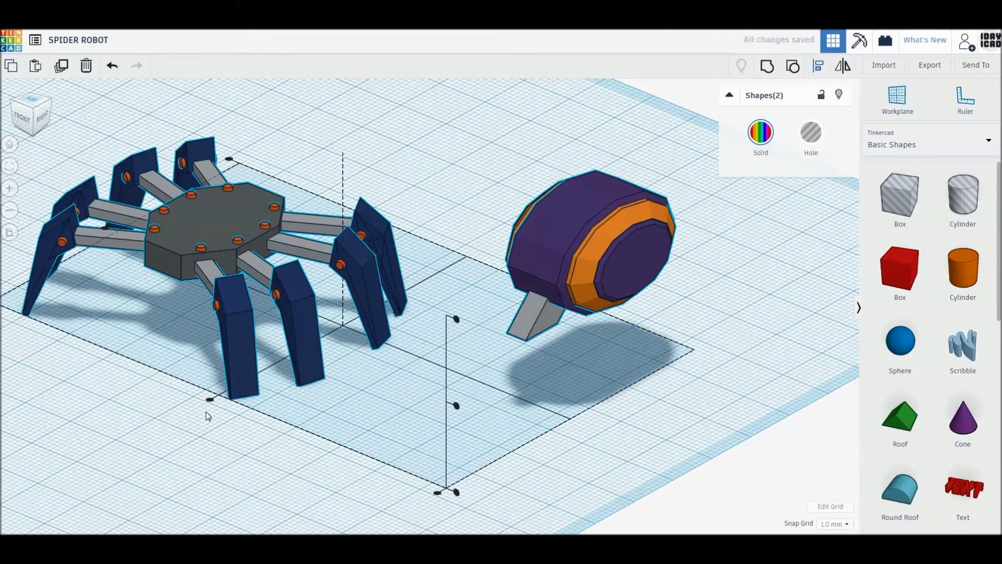
{"action": "left_click", "coordinate": [208, 400]}
{"action": "right_click_drag", "start_coordinate": [438, 306], "coordinate": [484, 210]}
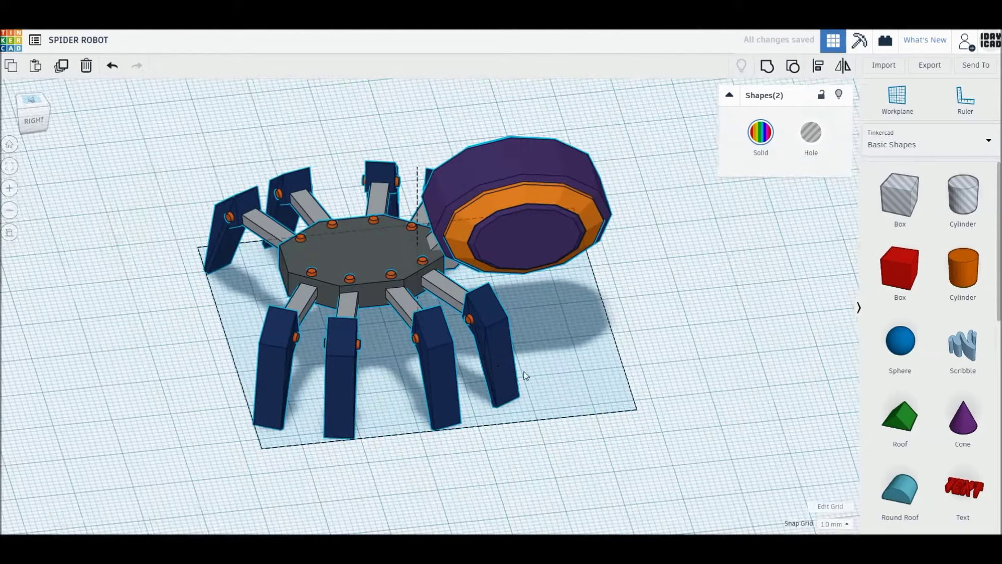
{"action": "mouse_move", "coordinate": [485, 210]}
{"action": "right_mouse_down"}
{"action": "mouse_move", "coordinate": [442, 346]}
{"action": "mouse_move", "coordinate": [431, 343]}
{"action": "mouse_move", "coordinate": [527, 408]}
{"action": "right_mouse_up"}
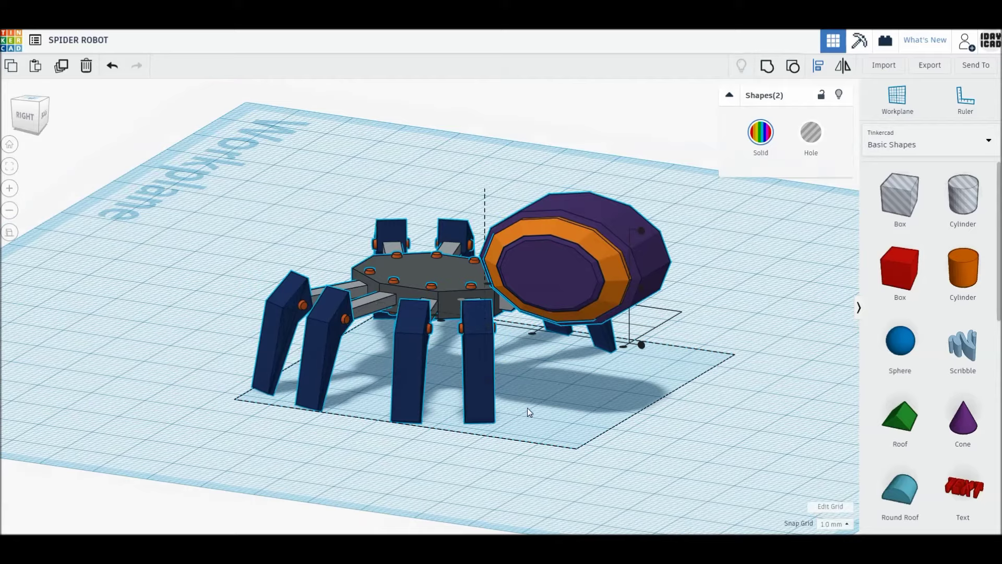
Step: Nudge the body toward the spider's rear, move both up-left, and group them
{"action": "left_click", "coordinate": [527, 408]}
{"action": "left_click", "coordinate": [566, 271]}
{"action": "key", "text": "Up"}
{"action": "key", "text": "Up"}
{"action": "key", "text": "Up"}
{"action": "key", "text": "Up"}
{"action": "mouse_move", "coordinate": [439, 351]}
{"action": "right_mouse_down"}
{"action": "mouse_move", "coordinate": [581, 355]}
{"action": "mouse_move", "coordinate": [639, 346]}
{"action": "mouse_move", "coordinate": [262, 432]}
{"action": "mouse_move", "coordinate": [470, 425]}
{"action": "mouse_move", "coordinate": [539, 391]}
{"action": "mouse_move", "coordinate": [380, 339]}
{"action": "mouse_move", "coordinate": [423, 377]}
{"action": "mouse_move", "coordinate": [468, 381]}
{"action": "right_mouse_up"}
{"action": "left_click", "coordinate": [639, 346]}
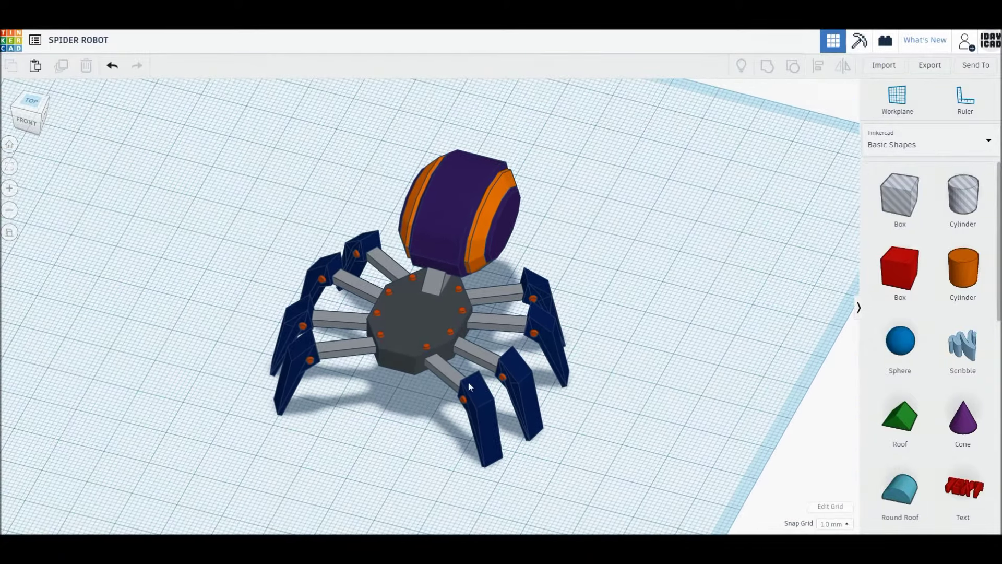
{"action": "left_click", "coordinate": [531, 415]}
{"action": "left_click_drag", "start_coordinate": [409, 327], "coordinate": [323, 241]}
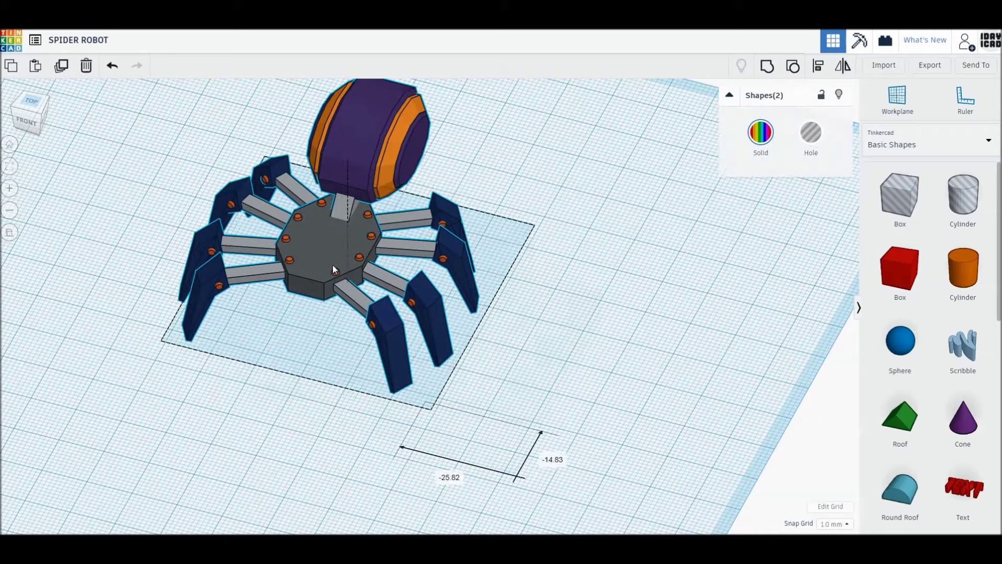
{"action": "left_click", "coordinate": [768, 64]}
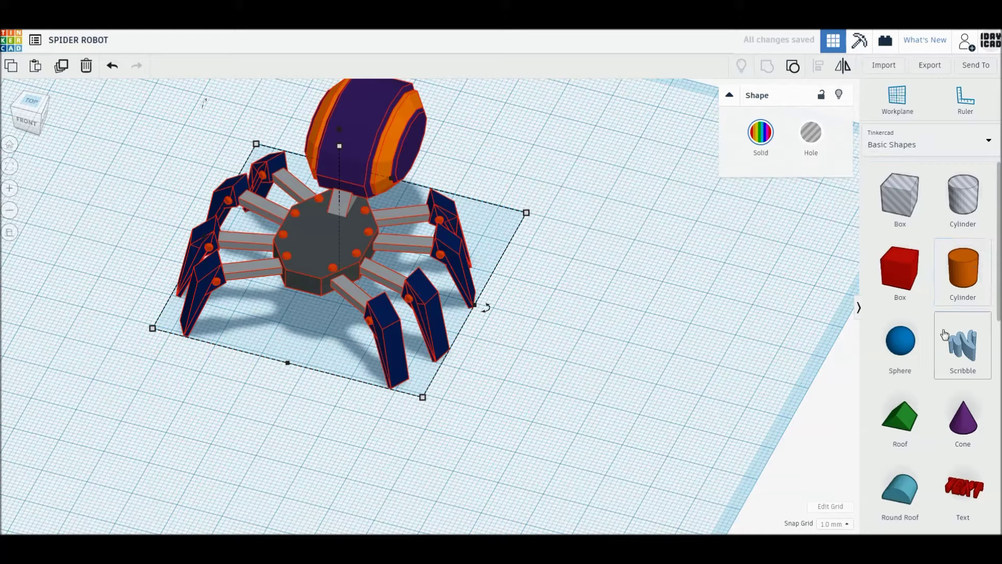
Step: Add a hexagonal polygon rotated -90°, with height 8 and bevel 25
{"action": "scroll", "coordinate": [963, 345], "scroll_direction": "down", "scroll_amount": 2}
{"action": "scroll", "coordinate": [962, 418], "scroll_direction": "down", "scroll_amount": 2}
{"action": "left_click", "coordinate": [673, 391]}
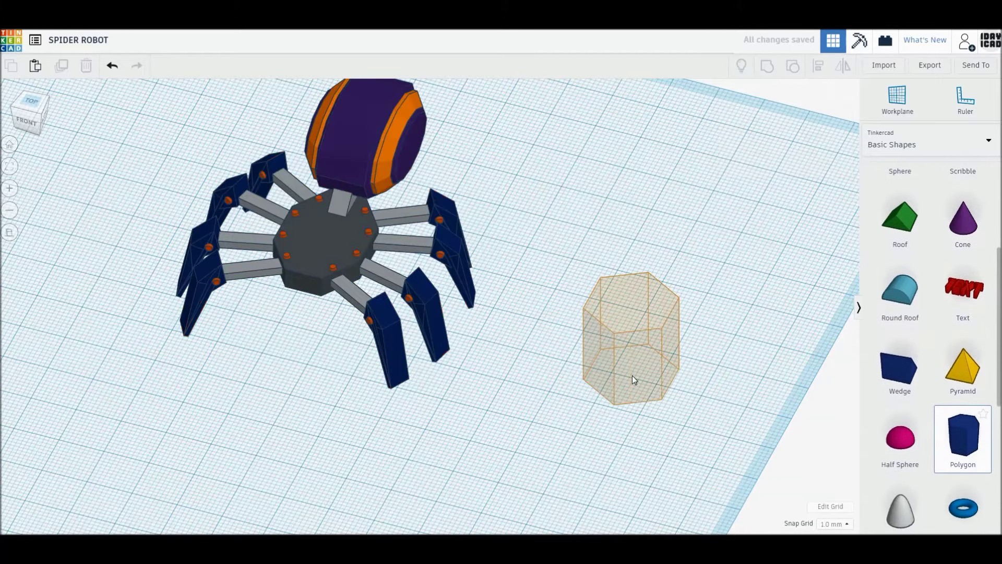
{"action": "left_click", "coordinate": [634, 375]}
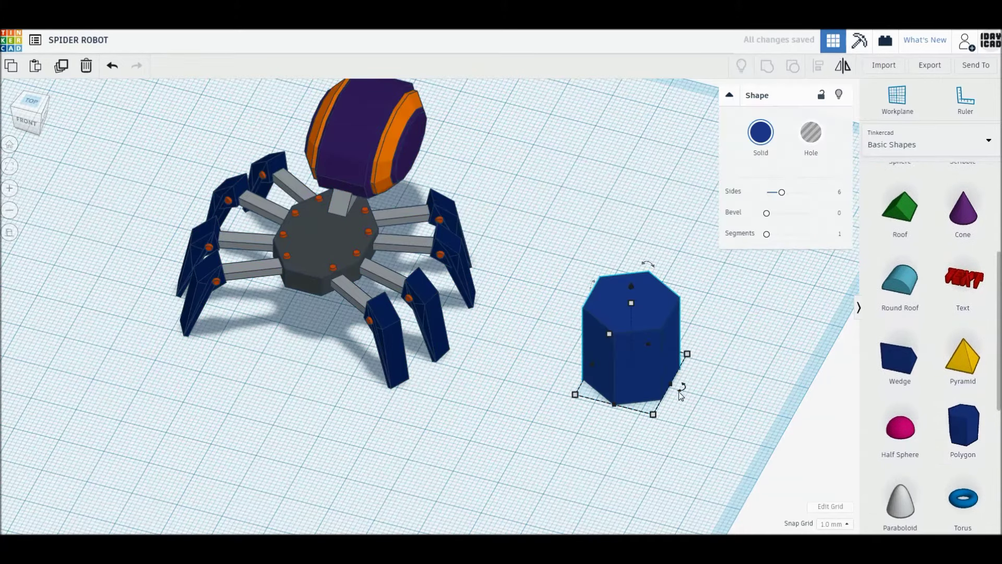
{"action": "left_click_drag", "start_coordinate": [681, 395], "coordinate": [648, 400]}
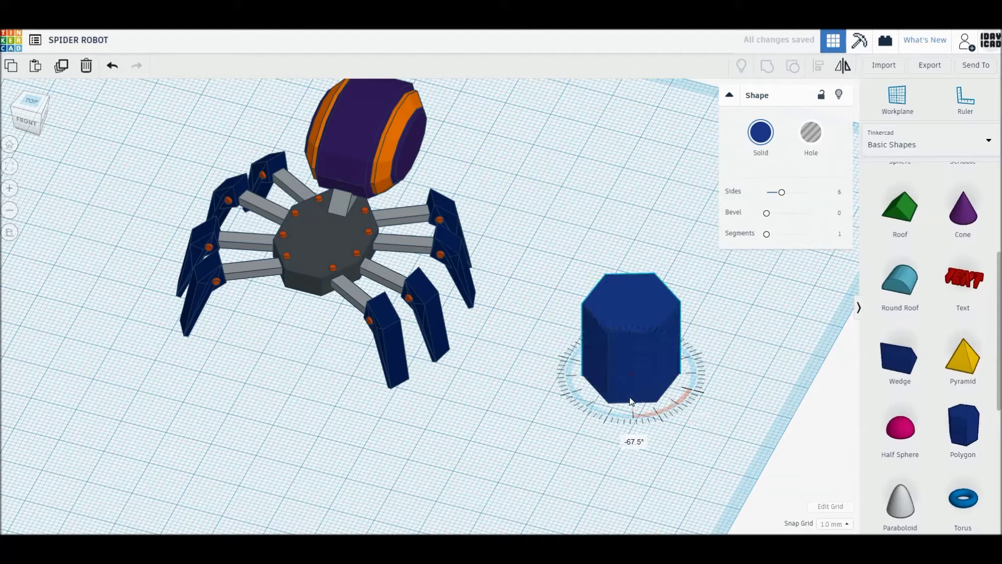
{"action": "left_click_drag", "start_coordinate": [649, 399], "coordinate": [618, 406]}
{"action": "left_click", "coordinate": [631, 310]}
{"action": "type", "text": "8"}
{"action": "key", "text": "Return"}
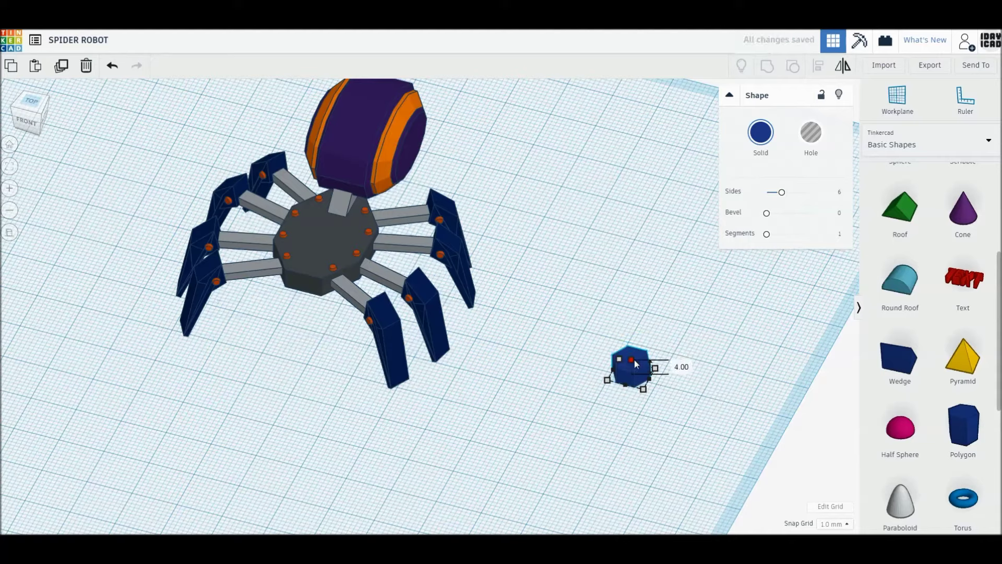
{"action": "left_click_drag", "start_coordinate": [766, 213], "coordinate": [812, 213]}
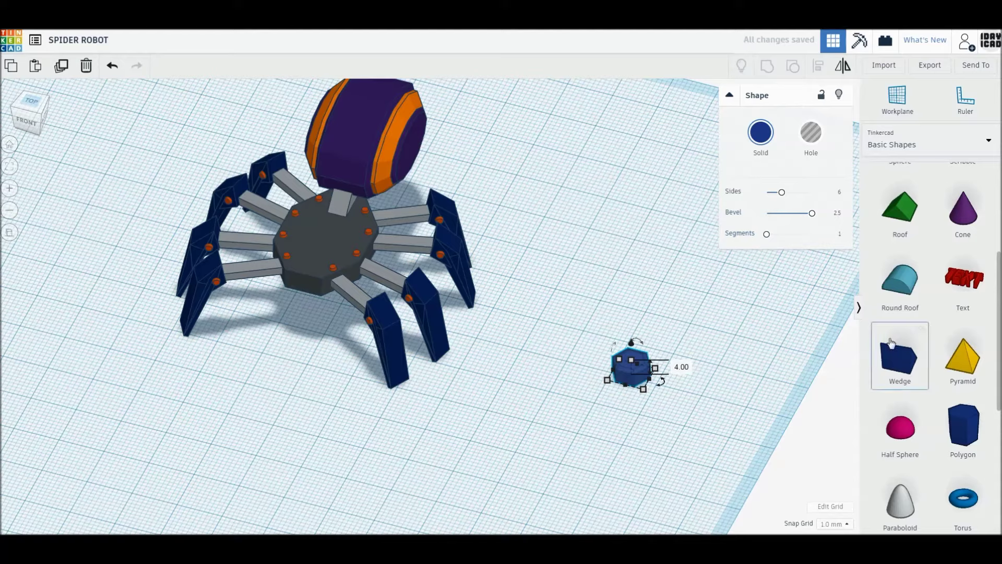
Step: Add an orange cylinder beside the hexagon, 8 tall with 12 sides, viewed from Top
{"action": "scroll", "coordinate": [911, 347], "scroll_direction": "up", "scroll_amount": 2}
{"action": "scroll", "coordinate": [939, 271], "scroll_direction": "up", "scroll_amount": 3}
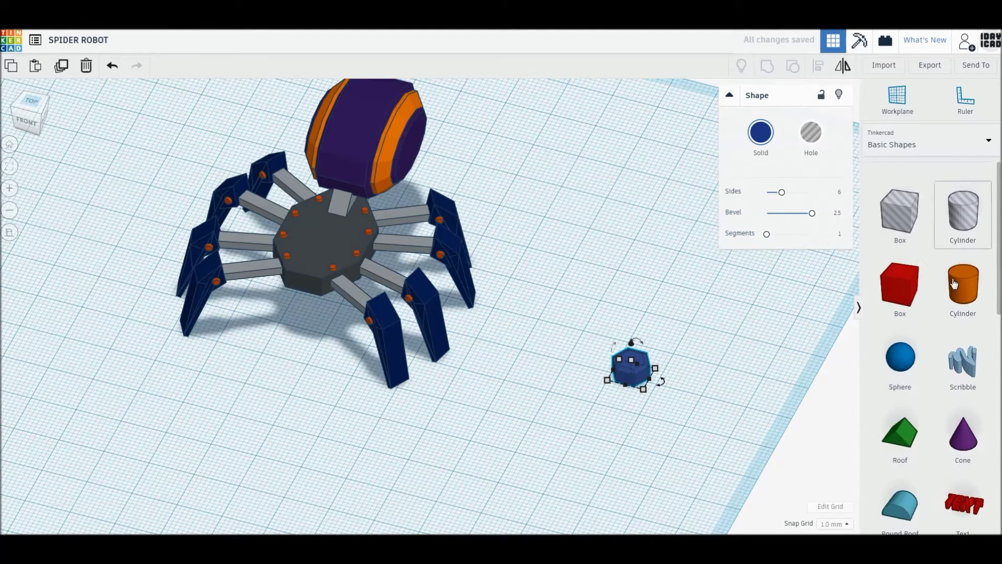
{"action": "mouse_move", "coordinate": [960, 261]}
{"action": "left_mouse_down"}
{"action": "mouse_move", "coordinate": [571, 431]}
{"action": "mouse_move", "coordinate": [558, 428]}
{"action": "left_mouse_up"}
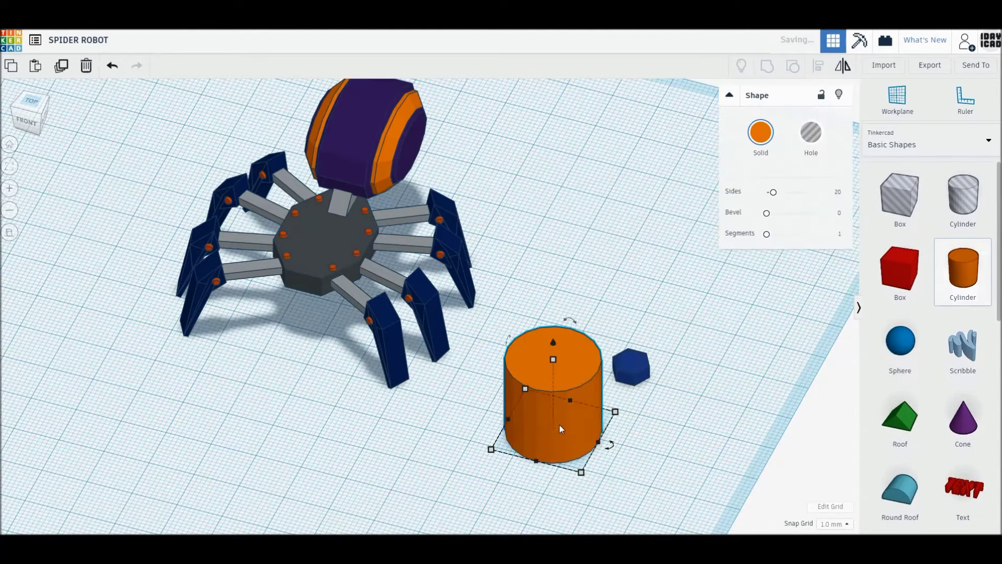
{"action": "left_click_drag", "start_coordinate": [553, 359], "coordinate": [555, 409]}
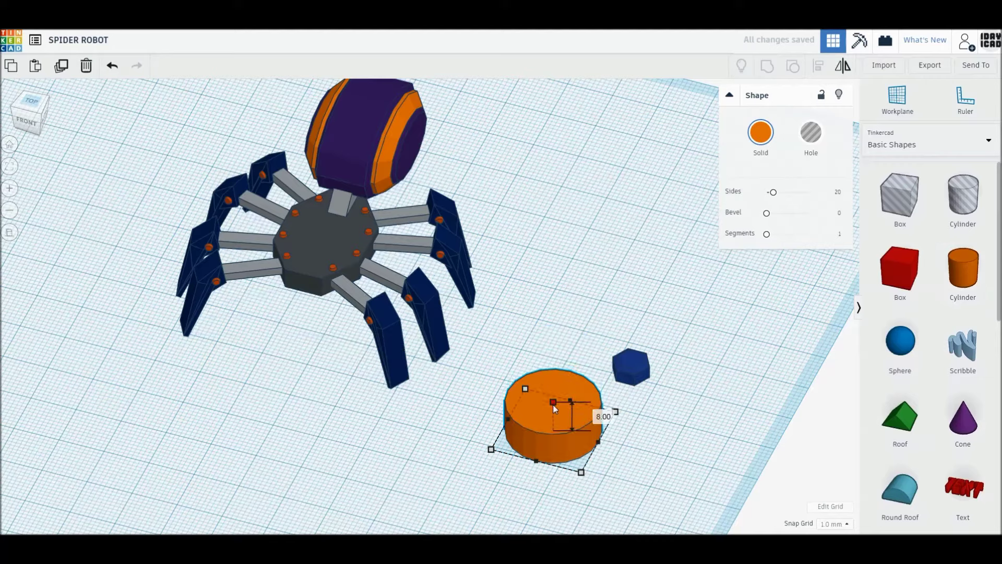
{"action": "left_click_drag", "start_coordinate": [563, 402], "coordinate": [563, 402]}
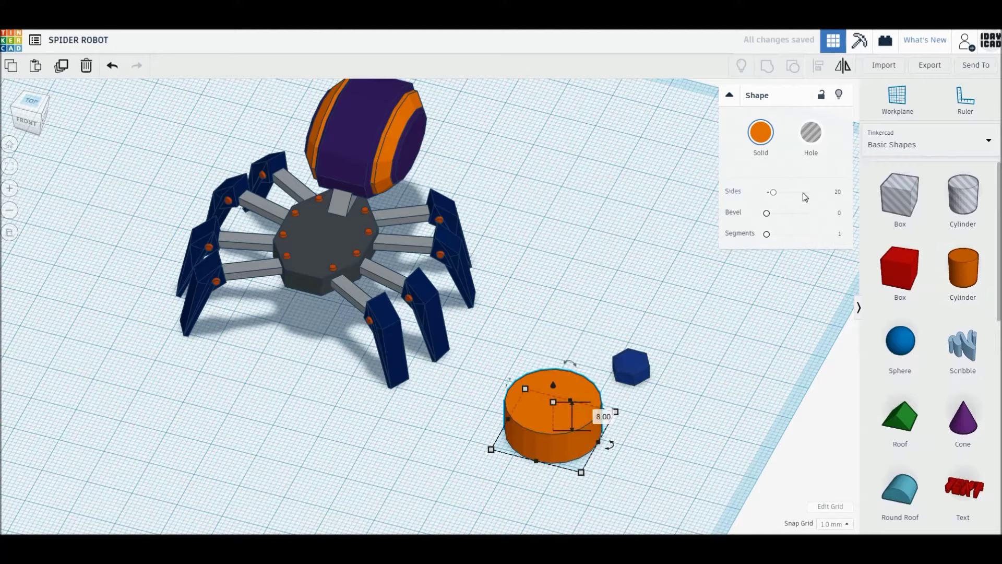
{"action": "left_click", "coordinate": [796, 296]}
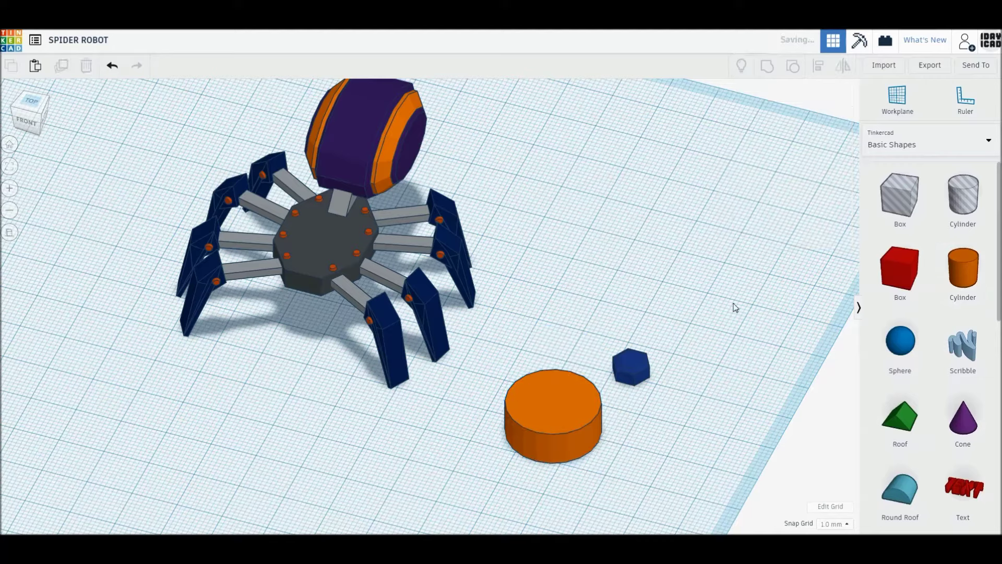
{"action": "left_click", "coordinate": [31, 102]}
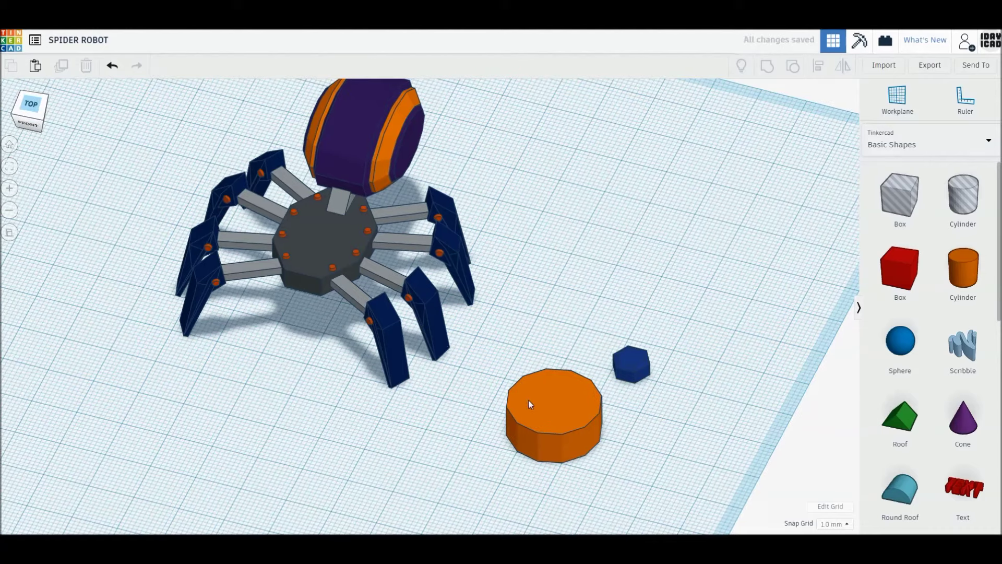
{"action": "left_click", "coordinate": [587, 346]}
{"action": "left_click", "coordinate": [604, 369]}
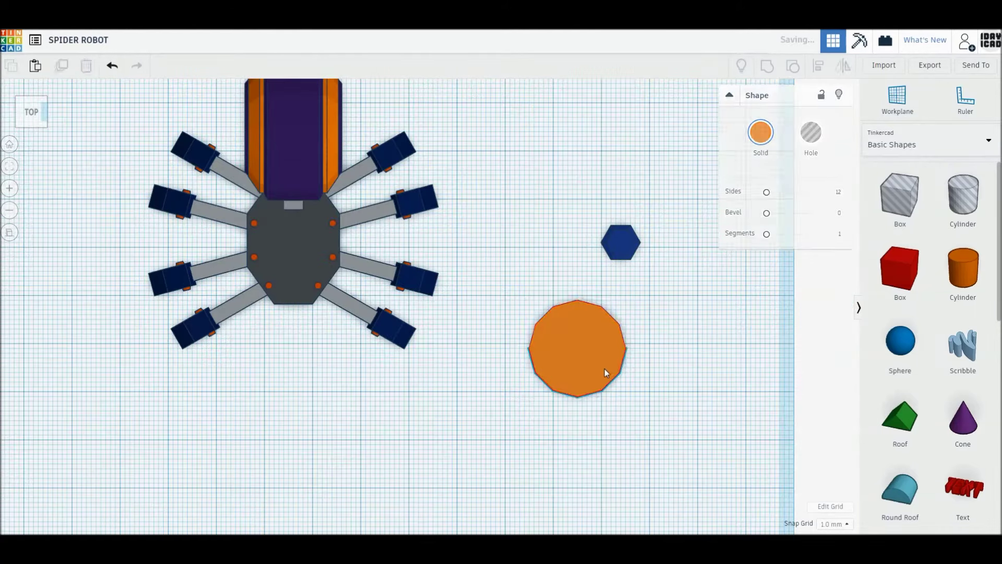
Step: Stretch a cylinder to 16 by 24, make it a hole, and group to cut an arch
{"action": "left_click_drag", "start_coordinate": [626, 355], "coordinate": [607, 353]}
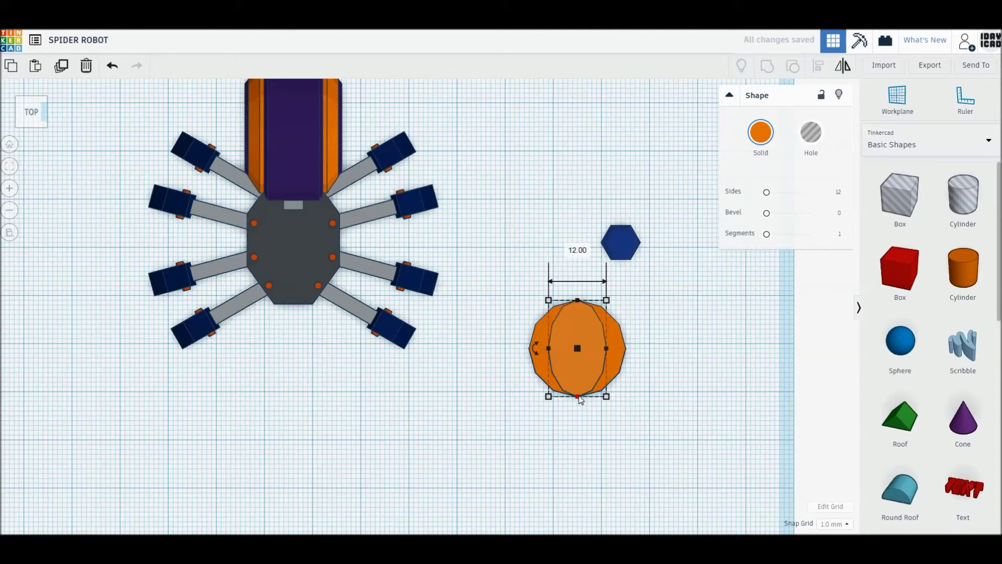
{"action": "left_click_drag", "start_coordinate": [577, 396], "coordinate": [581, 418]}
{"action": "left_click", "coordinate": [668, 416]}
{"action": "left_click", "coordinate": [577, 405]}
{"action": "left_click", "coordinate": [811, 132]}
{"action": "left_click_drag", "start_coordinate": [600, 367], "coordinate": [673, 453]}
{"action": "key", "text": "ctrl+g"}
Step: Shrink the arch to 10 by 9.35, then 7.35 deep, fitted beneath the hexagon
{"action": "scroll", "coordinate": [596, 374], "scroll_direction": "up", "scroll_amount": 3}
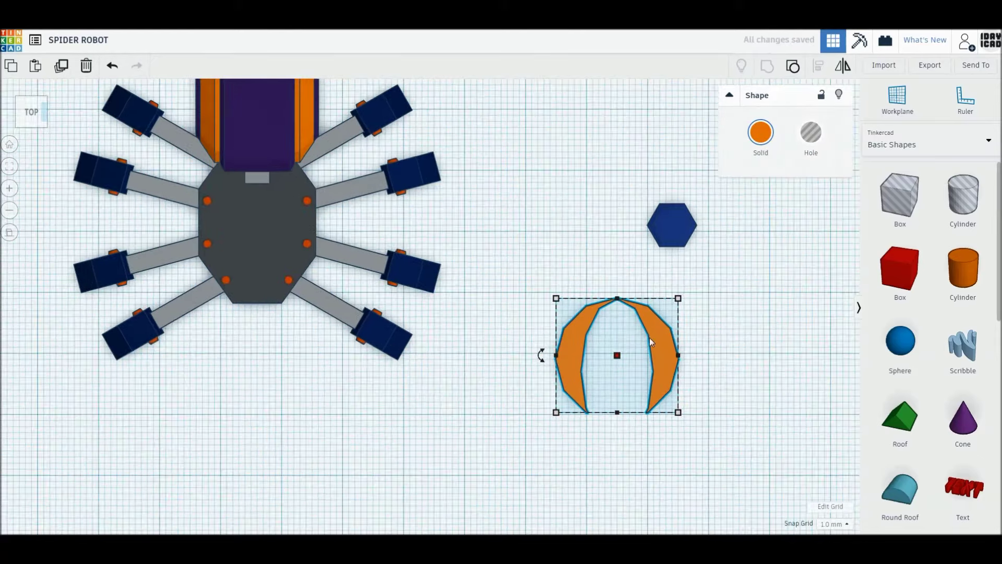
{"action": "left_click_drag", "start_coordinate": [671, 236], "coordinate": [615, 301]}
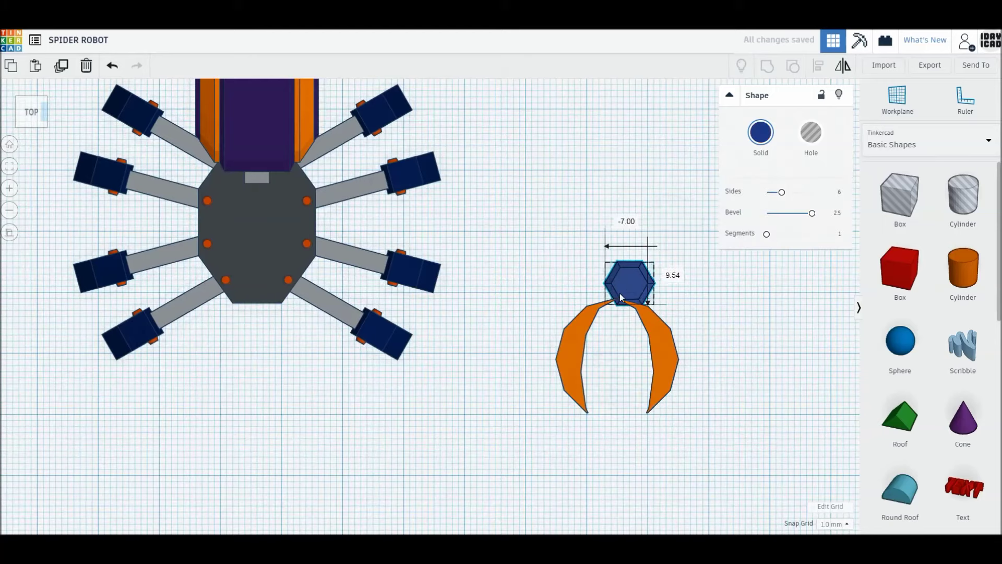
{"action": "left_click", "coordinate": [659, 378]}
{"action": "left_click_drag", "start_coordinate": [678, 413], "coordinate": [647, 384], "text": "alt+shift"}
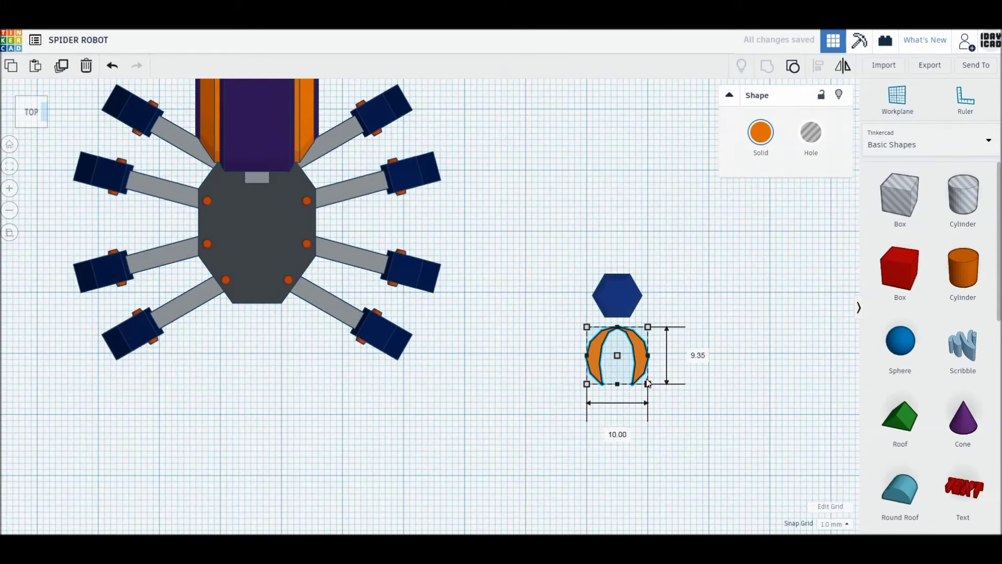
{"action": "left_click_drag", "start_coordinate": [640, 368], "coordinate": [641, 339]}
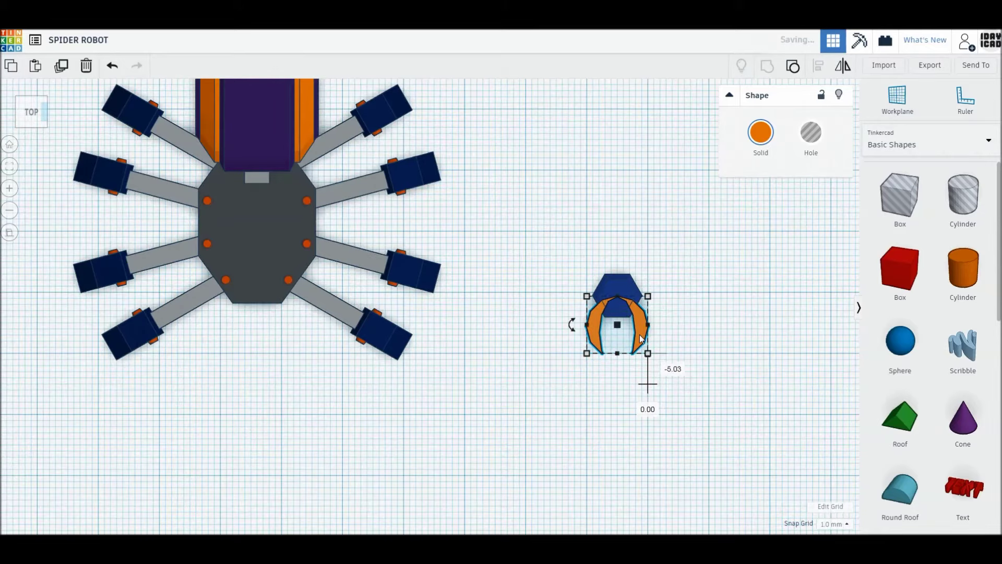
{"action": "left_click_drag", "start_coordinate": [617, 354], "coordinate": [621, 338]}
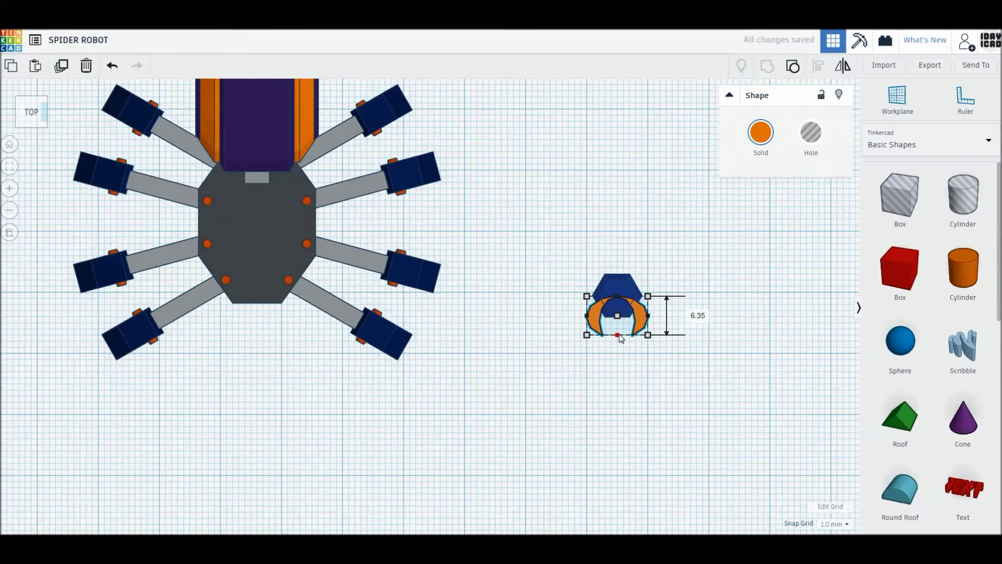
{"action": "right_click_drag", "start_coordinate": [627, 359], "coordinate": [618, 347]}
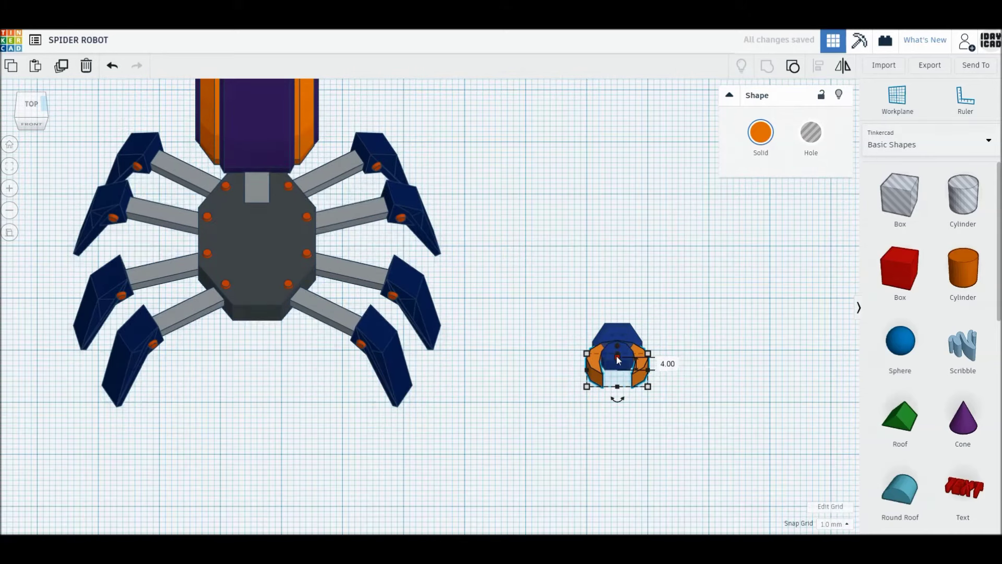
Step: Recolour the orange fangs under the hexagon head with the yellow preset
{"action": "left_click_drag", "start_coordinate": [704, 421], "coordinate": [584, 308]}
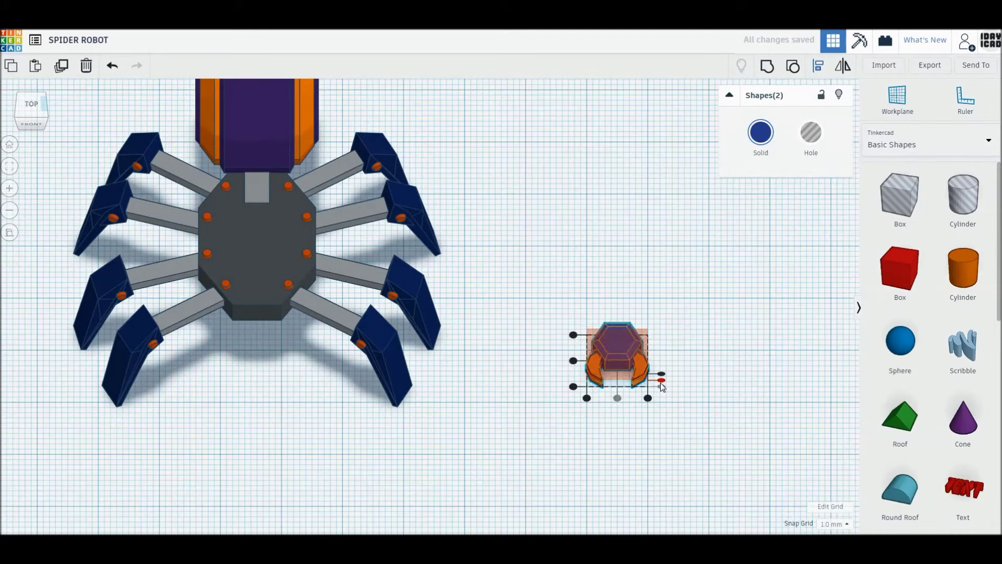
{"action": "left_click", "coordinate": [698, 385]}
{"action": "middle_click_drag", "start_coordinate": [698, 384], "coordinate": [688, 463]}
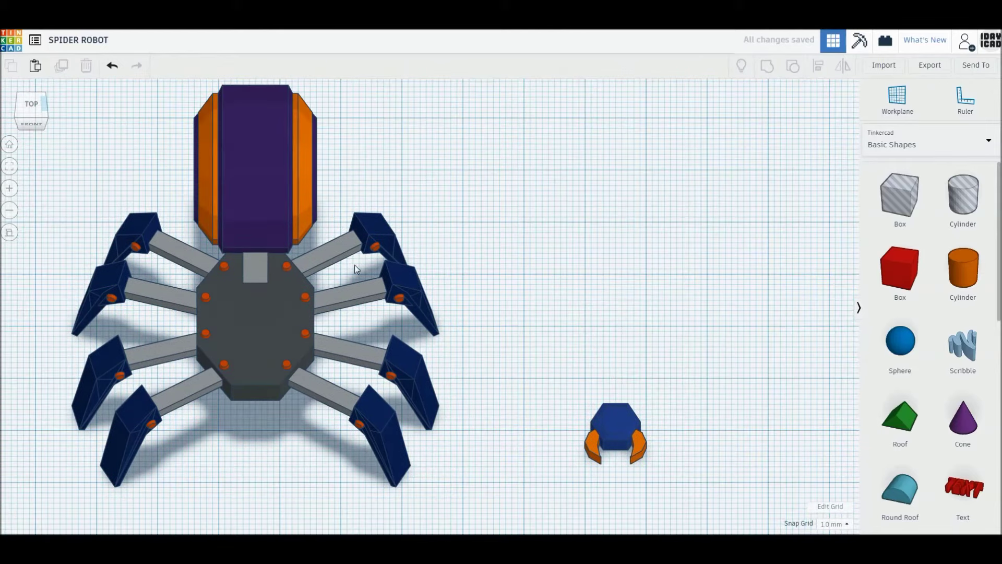
{"action": "left_click", "coordinate": [304, 220]}
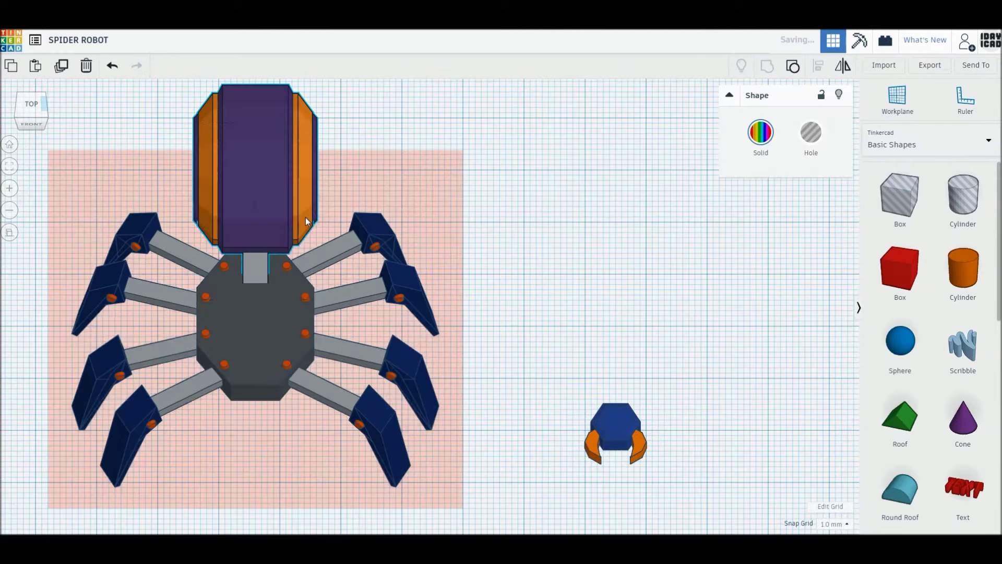
{"action": "left_click", "coordinate": [552, 235]}
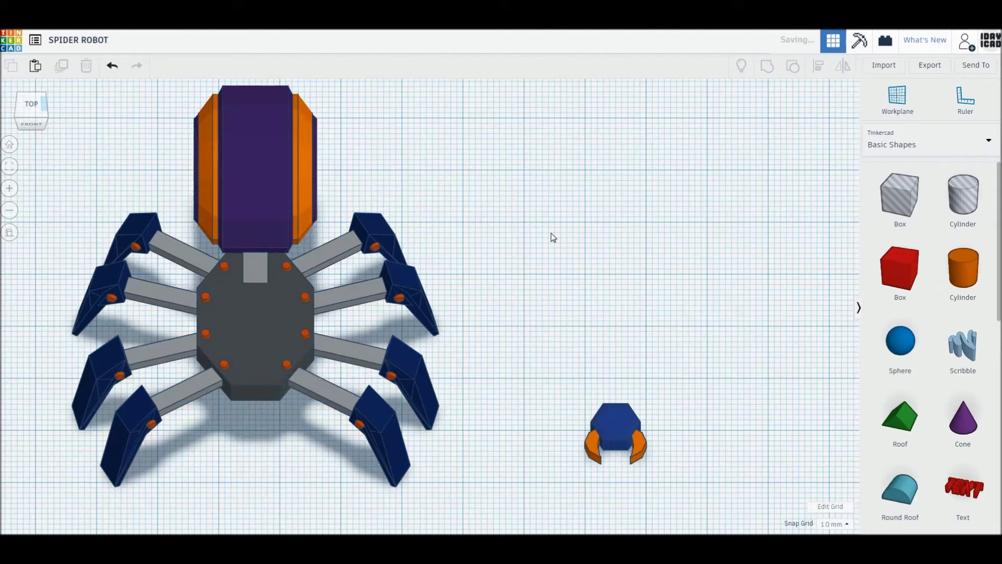
{"action": "left_click", "coordinate": [640, 444]}
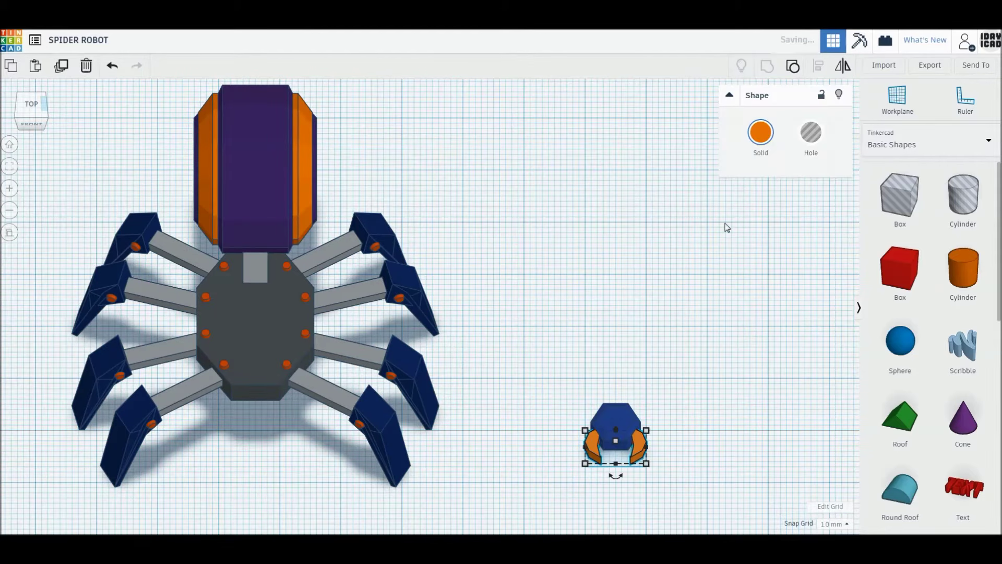
{"action": "left_click", "coordinate": [761, 133]}
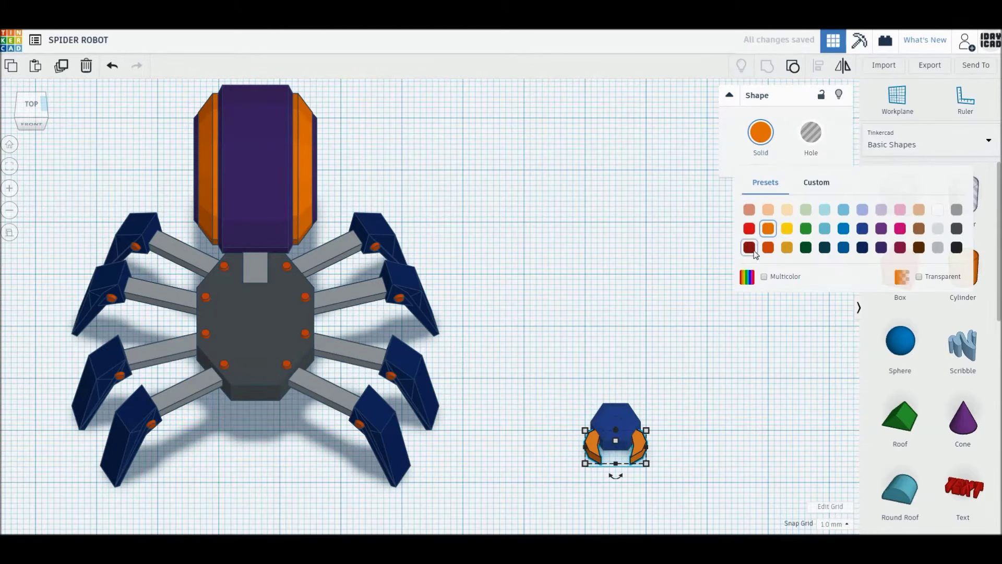
{"action": "left_click", "coordinate": [786, 248]}
{"action": "left_click", "coordinate": [760, 339]}
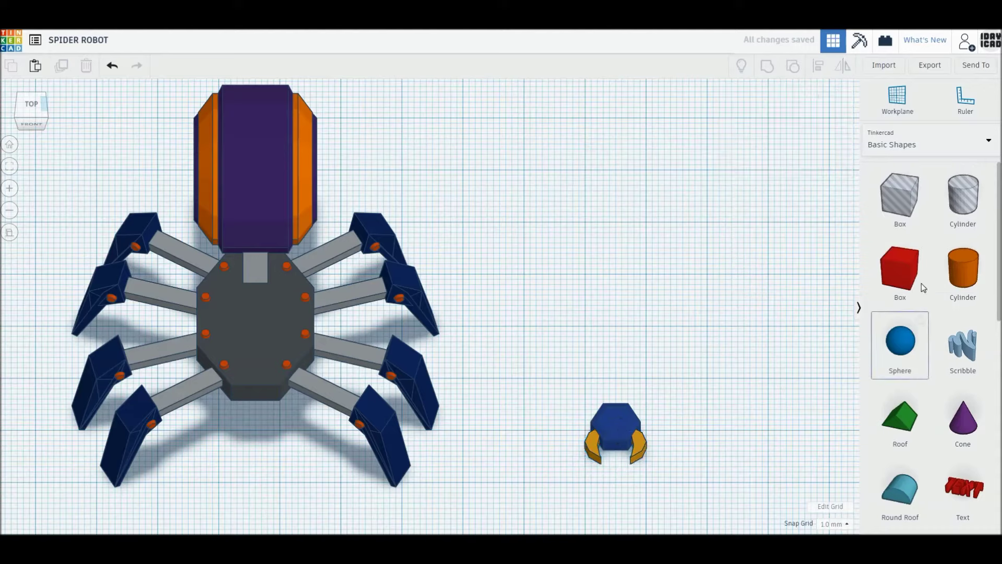
Step: Place a cylinder beside the head with 12 sides, bevel 25 and 2 mm height
{"action": "left_click_drag", "start_coordinate": [959, 282], "coordinate": [689, 332]}
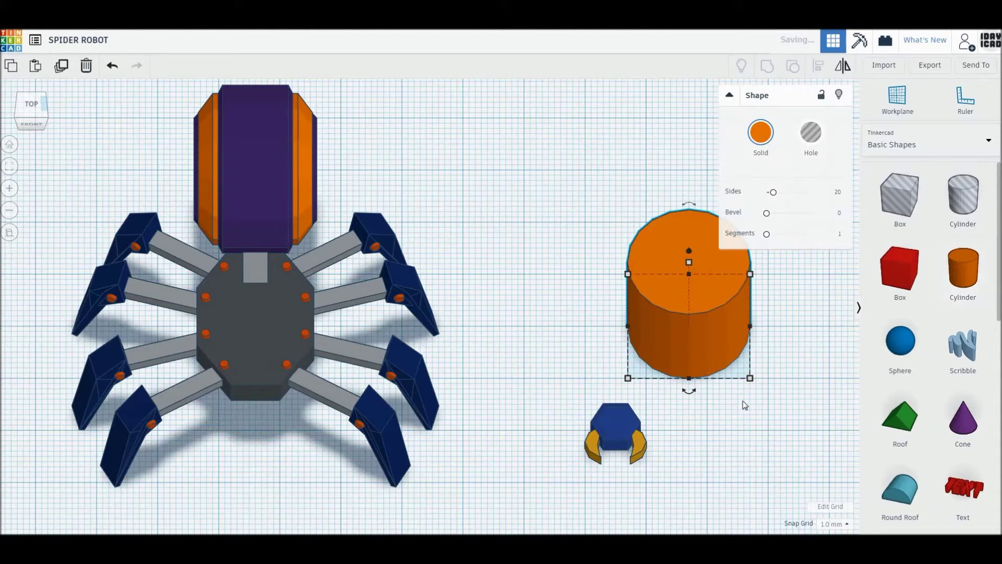
{"action": "right_click_drag", "start_coordinate": [745, 403], "coordinate": [752, 287]}
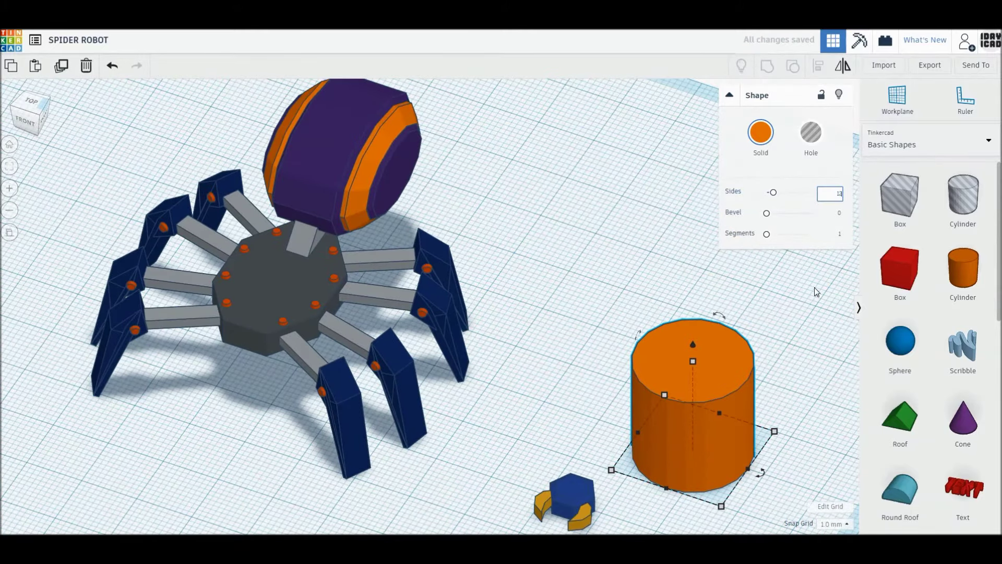
{"action": "left_click", "coordinate": [809, 299]}
{"action": "left_click", "coordinate": [699, 364]}
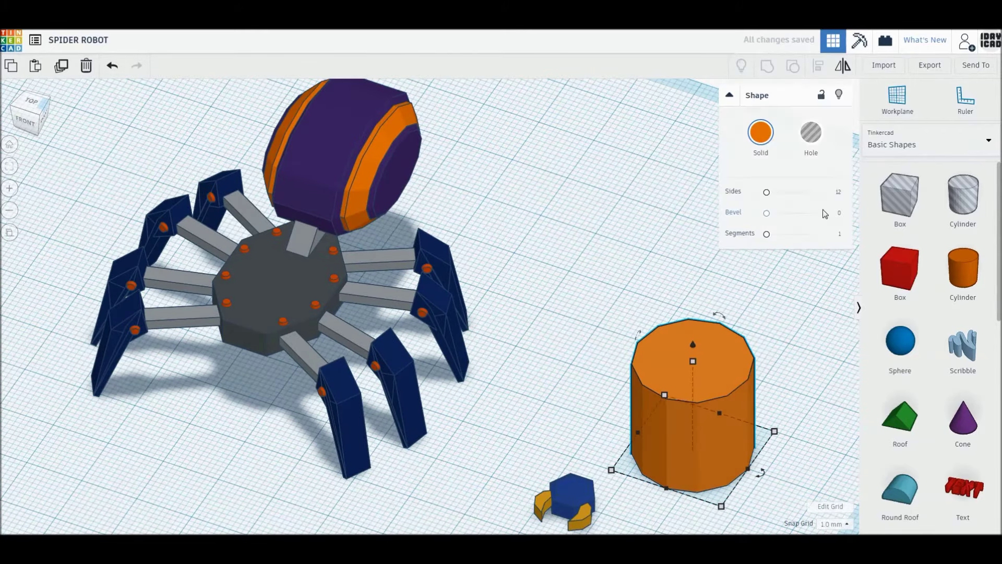
{"action": "left_click_drag", "start_coordinate": [773, 217], "coordinate": [848, 217]}
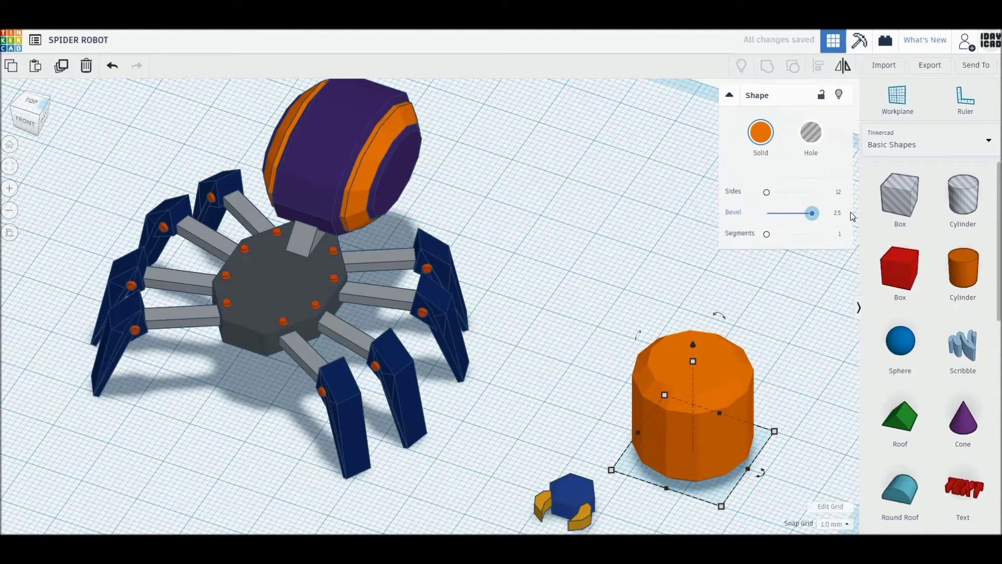
{"action": "left_click", "coordinate": [742, 412]}
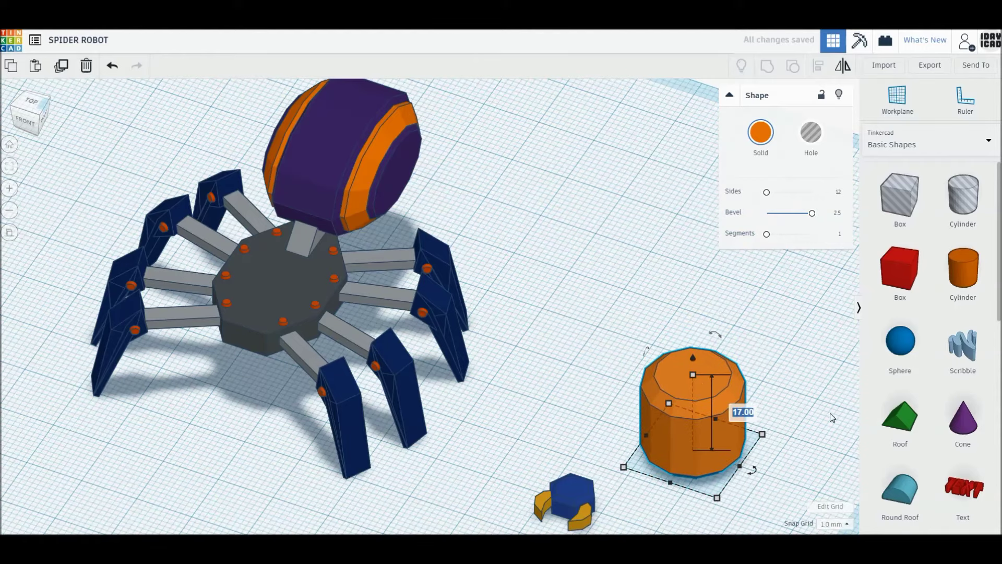
{"action": "type", "text": "2"}
{"action": "key", "text": "Return"}
{"action": "scroll", "coordinate": [761, 479], "scroll_direction": "up", "scroll_amount": 2}
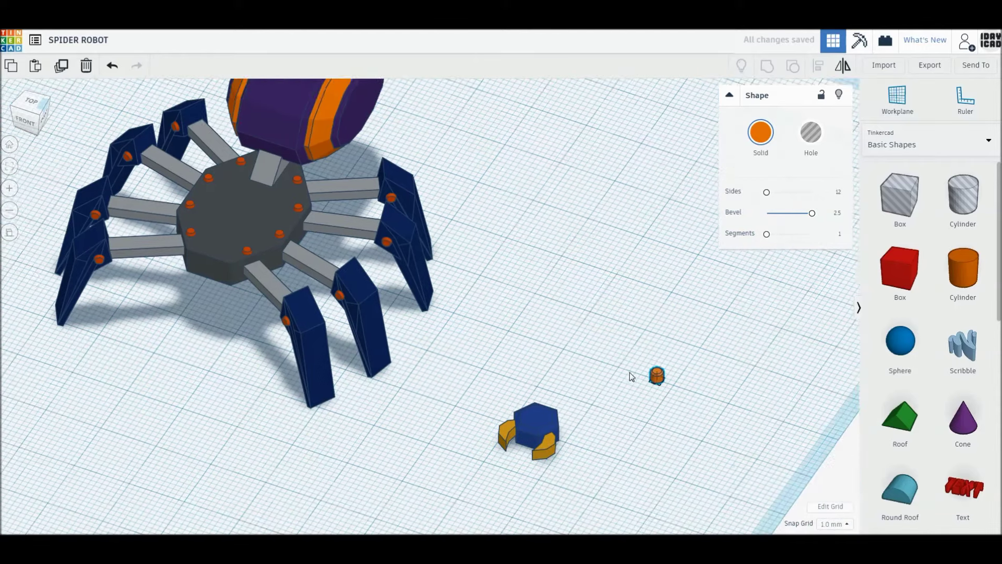
Step: Orbit around the small cylinder and switch to a straight top-down view
{"action": "scroll", "coordinate": [685, 452], "scroll_direction": "up", "scroll_amount": 2}
{"action": "scroll", "coordinate": [693, 454], "scroll_direction": "up", "scroll_amount": 2}
{"action": "scroll", "coordinate": [711, 460], "scroll_direction": "up", "scroll_amount": 2}
{"action": "mouse_move", "coordinate": [711, 460]}
{"action": "right_mouse_down"}
{"action": "mouse_move", "coordinate": [606, 401]}
{"action": "mouse_move", "coordinate": [527, 387]}
{"action": "mouse_move", "coordinate": [646, 416]}
{"action": "right_mouse_up"}
{"action": "left_click_drag", "start_coordinate": [730, 390], "coordinate": [368, 447]}
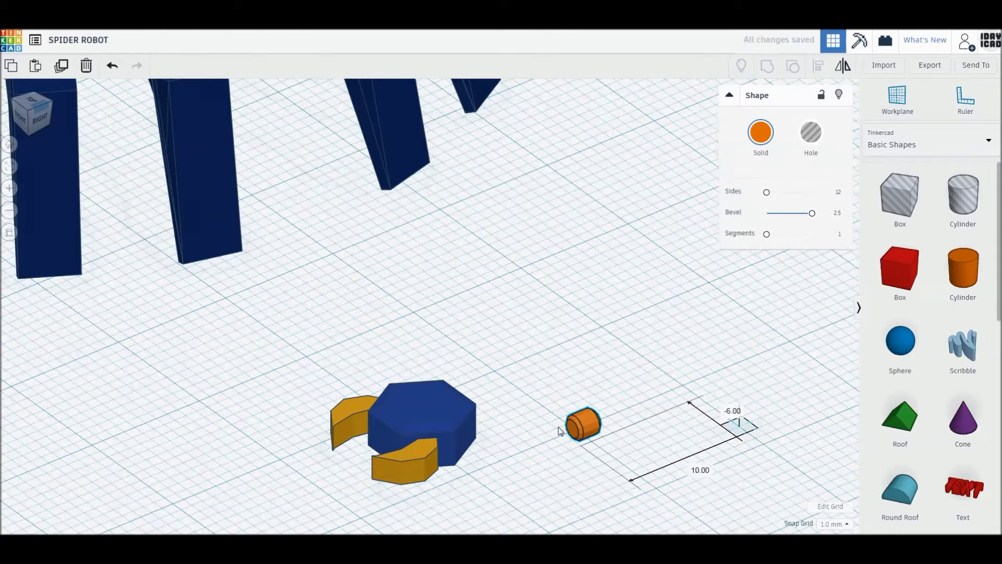
{"action": "mouse_move", "coordinate": [174, 418]}
{"action": "right_mouse_down"}
{"action": "mouse_move", "coordinate": [419, 502]}
{"action": "mouse_move", "coordinate": [459, 414]}
{"action": "right_mouse_up"}
{"action": "left_click", "coordinate": [37, 113]}
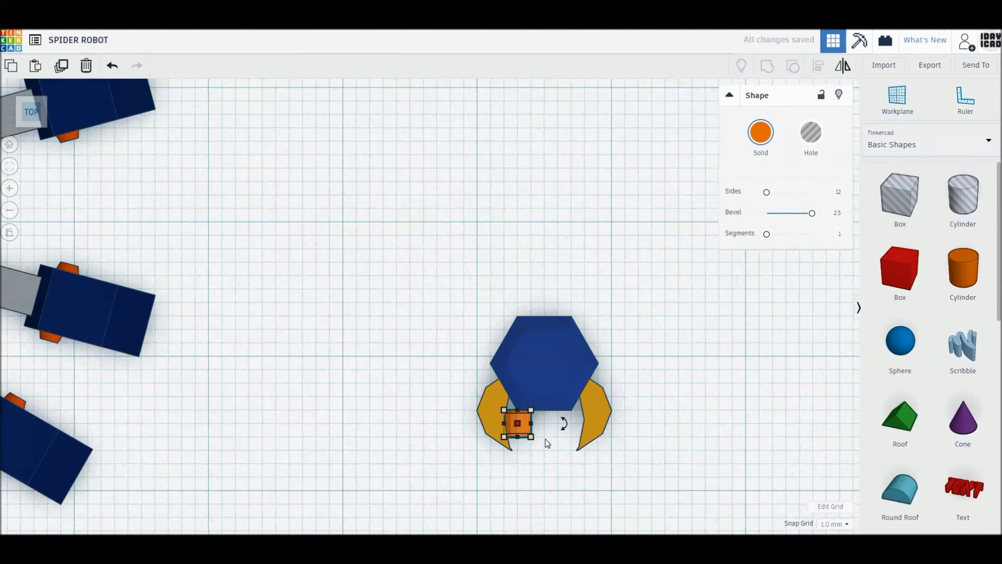
{"action": "left_click_drag", "start_coordinate": [487, 400], "coordinate": [499, 395]}
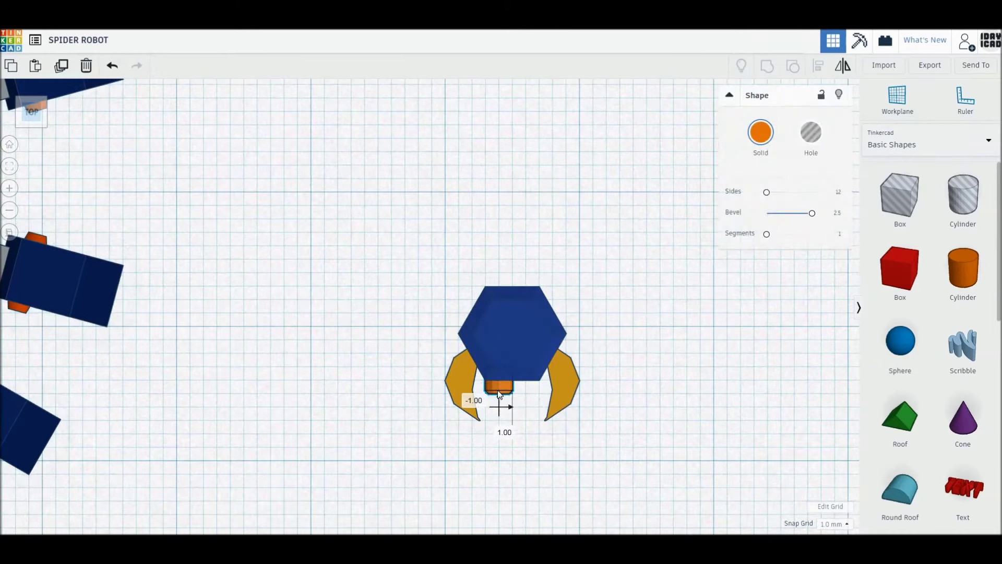
{"action": "key", "text": "ctrl+z"}
Step: Align the hexagon head with the fangs and move the small cylinder under the hexagon
{"action": "left_click", "coordinate": [524, 350]}
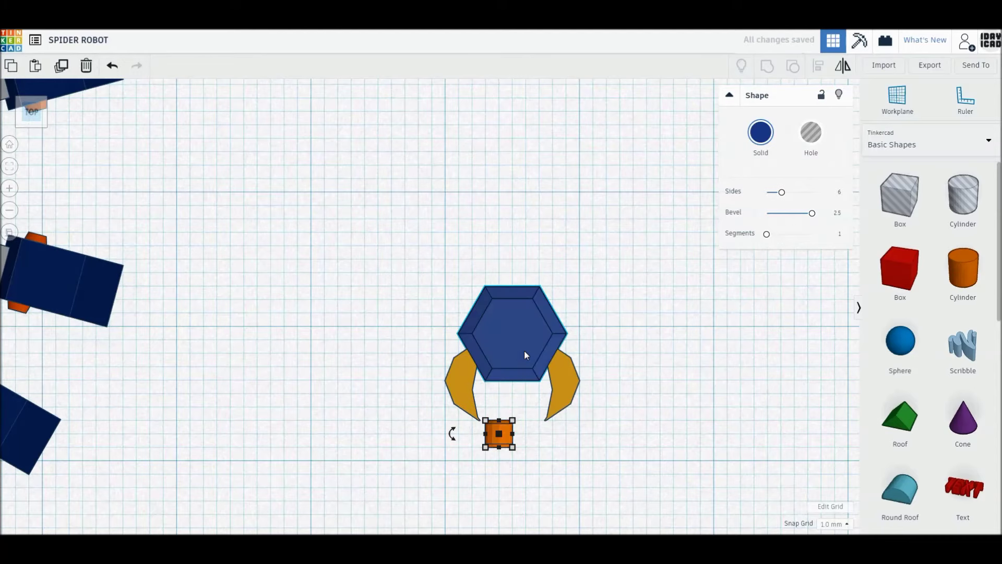
{"action": "left_click", "coordinate": [567, 389], "text": "shift"}
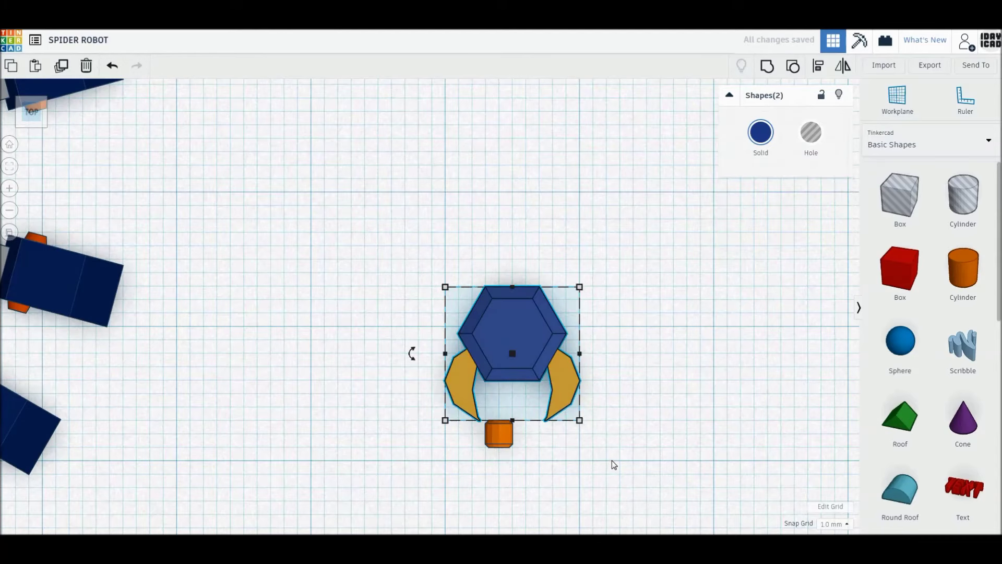
{"action": "key", "text": "l"}
{"action": "left_click", "coordinate": [674, 425]}
{"action": "mouse_move", "coordinate": [509, 440]}
{"action": "left_mouse_down"}
{"action": "mouse_move", "coordinate": [508, 385]}
{"action": "mouse_move", "coordinate": [524, 392]}
{"action": "left_mouse_up"}
Step: Duplicate the cylinder twice, resize one copy to 2 by 2, and slide it under the hexagon
{"action": "key", "text": "ctrl+d"}
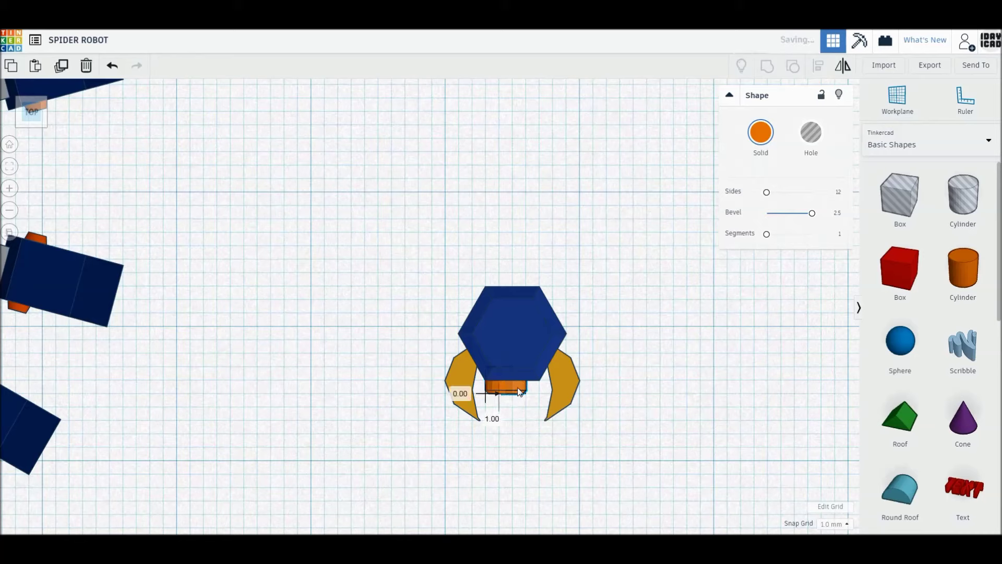
{"action": "key", "text": "ctrl+d"}
{"action": "mouse_move", "coordinate": [500, 386]}
{"action": "left_mouse_down"}
{"action": "mouse_move", "coordinate": [627, 408]}
{"action": "mouse_move", "coordinate": [618, 398]}
{"action": "left_mouse_up"}
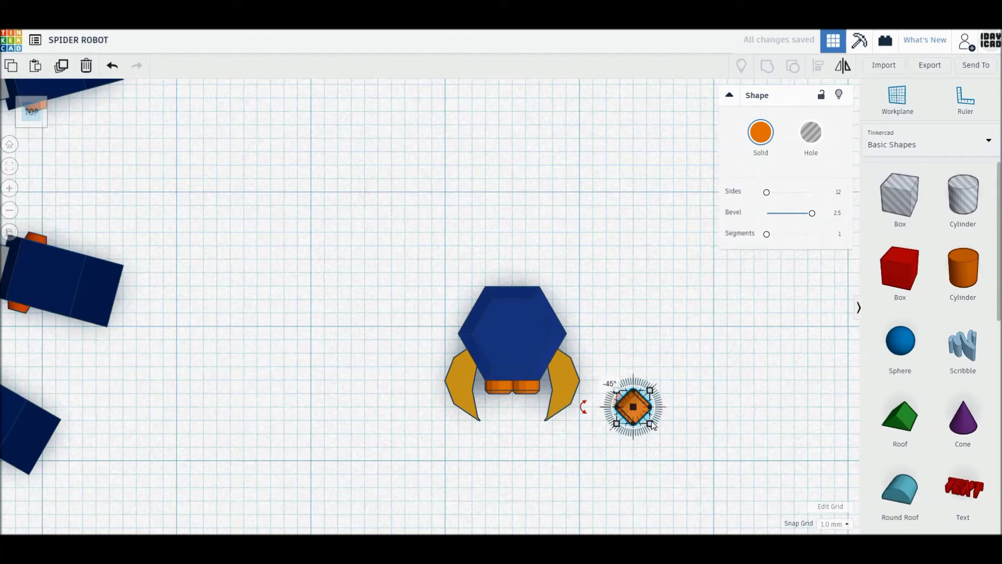
{"action": "type", "text": "2.47"}
{"action": "key", "text": "Return"}
{"action": "left_click", "coordinate": [696, 406]}
{"action": "type", "text": "2"}
{"action": "key", "text": "Return"}
{"action": "left_click_drag", "start_coordinate": [631, 405], "coordinate": [481, 383]}
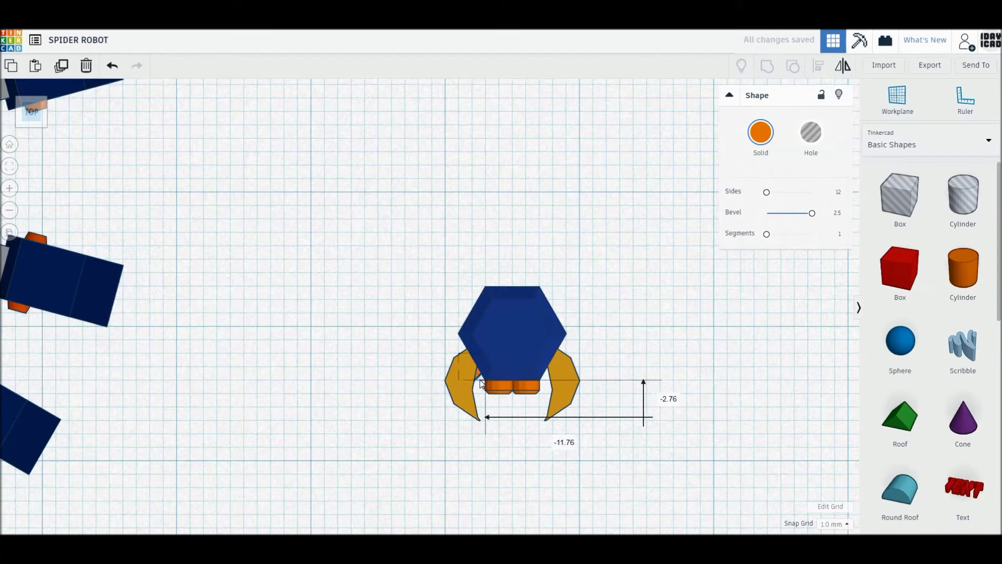
{"action": "left_click", "coordinate": [497, 389], "text": "shift"}
{"action": "left_click", "coordinate": [526, 392], "text": "shift"}
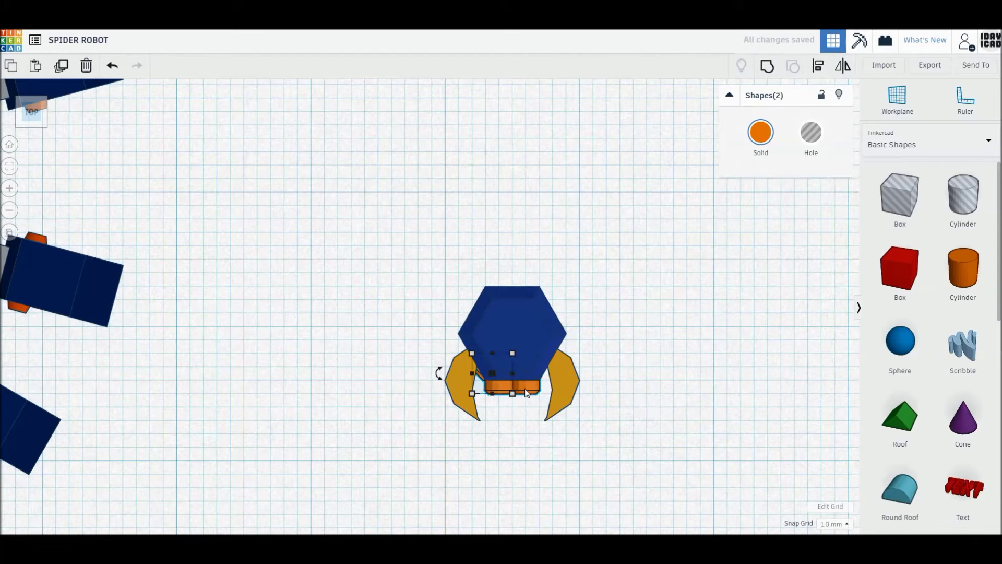
Step: From the top view, copy an orange eye cylinder onto the head's right side
{"action": "right_click_drag", "start_coordinate": [526, 392], "coordinate": [548, 406]}
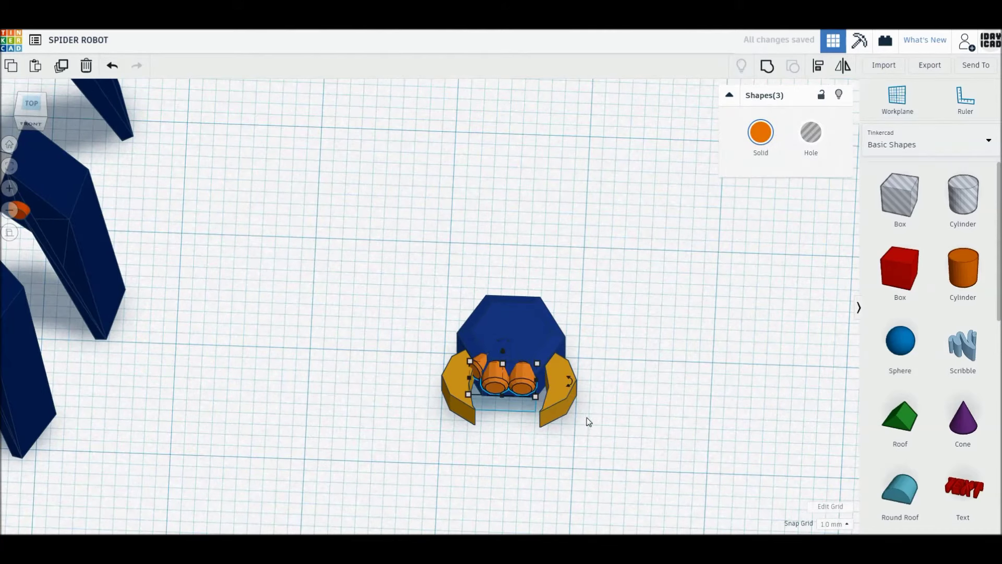
{"action": "left_click", "coordinate": [640, 417]}
{"action": "left_click", "coordinate": [476, 377]}
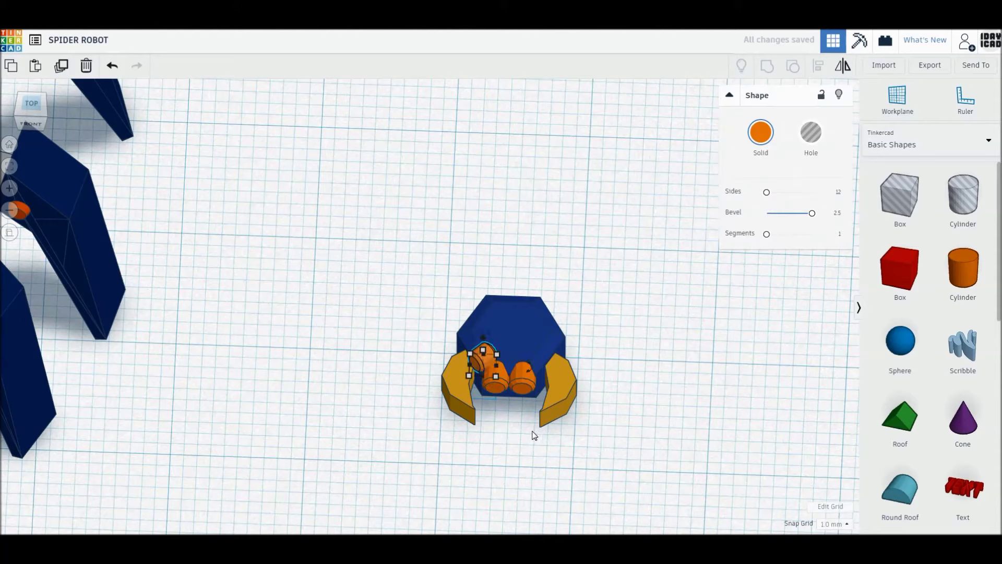
{"action": "mouse_move", "coordinate": [334, 388]}
{"action": "right_mouse_down"}
{"action": "mouse_move", "coordinate": [441, 391]}
{"action": "mouse_move", "coordinate": [441, 360]}
{"action": "mouse_move", "coordinate": [352, 381]}
{"action": "right_mouse_up"}
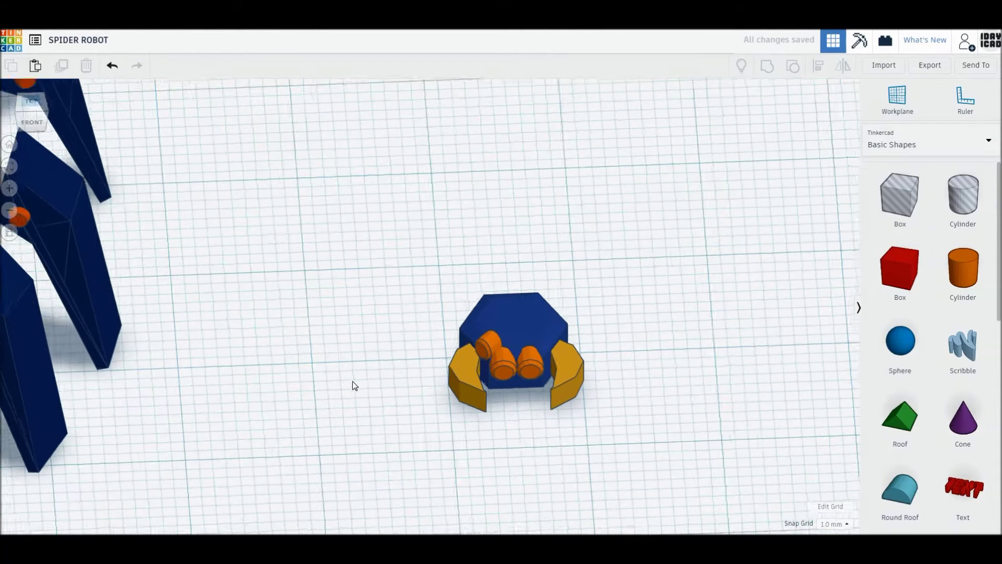
{"action": "left_click", "coordinate": [485, 339]}
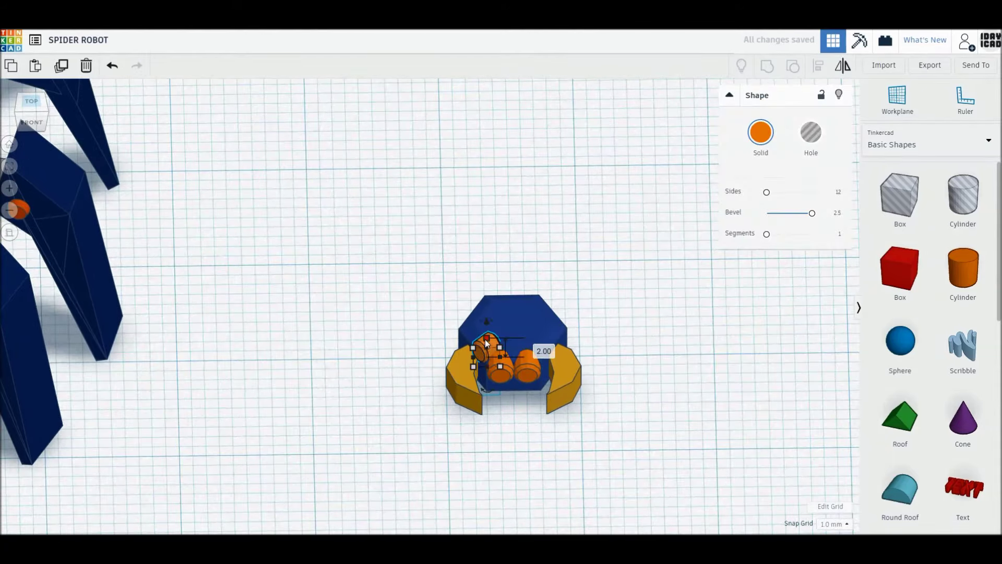
{"action": "left_click", "coordinate": [405, 331]}
{"action": "left_click", "coordinate": [32, 103]}
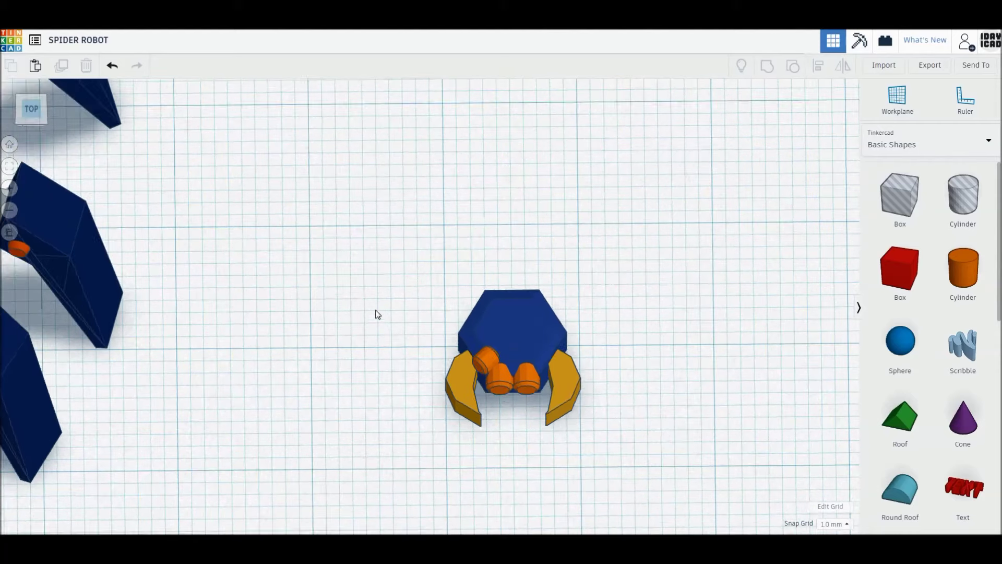
{"action": "left_click_drag", "start_coordinate": [489, 367], "coordinate": [534, 372], "text": "alt"}
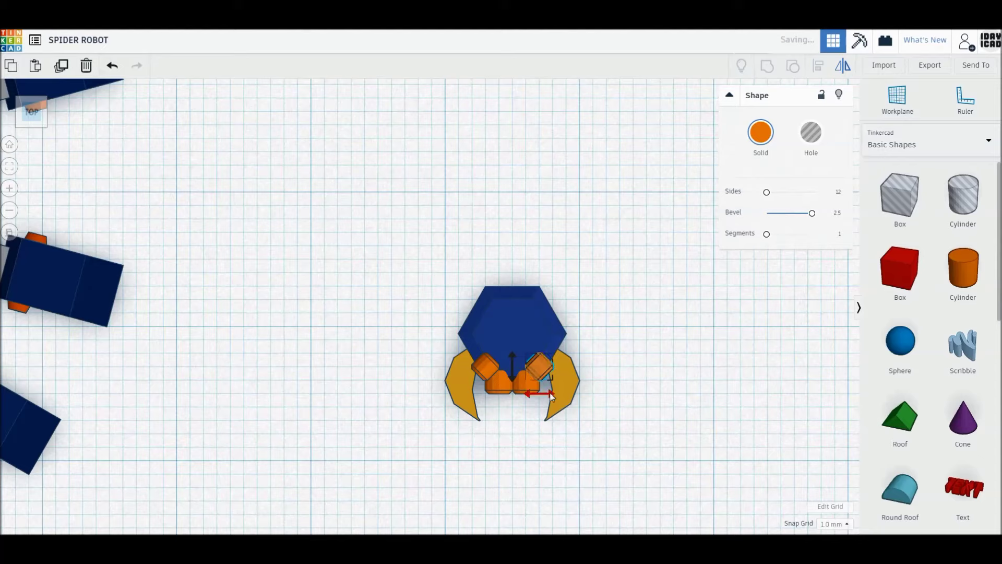
{"action": "left_click", "coordinate": [626, 427]}
Step: Shorten the right eye to height 1.00 and the left eye to 1.50
{"action": "right_click_drag", "start_coordinate": [626, 427], "coordinate": [611, 336]}
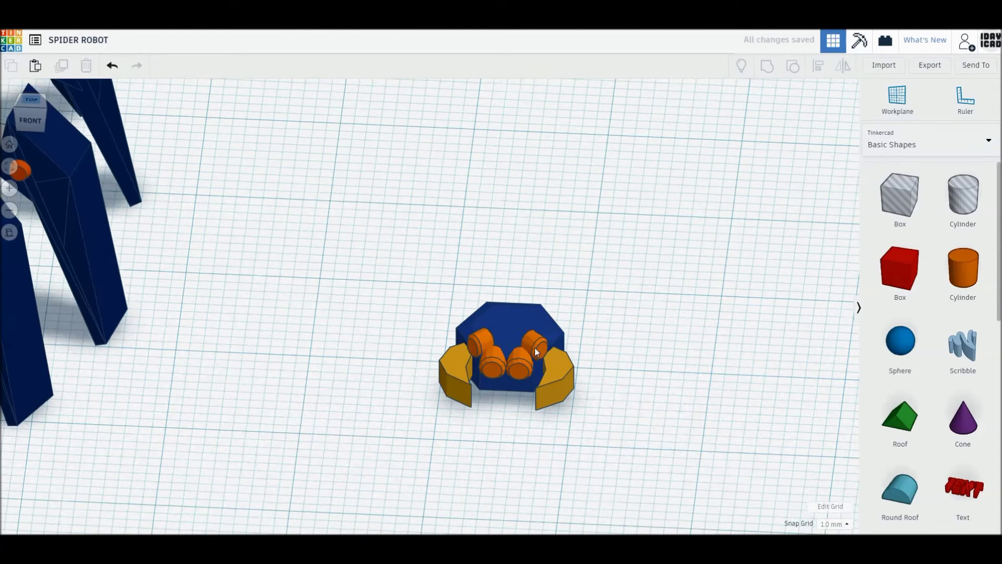
{"action": "left_click", "coordinate": [532, 338]}
{"action": "left_click_drag", "start_coordinate": [535, 336], "coordinate": [534, 337]}
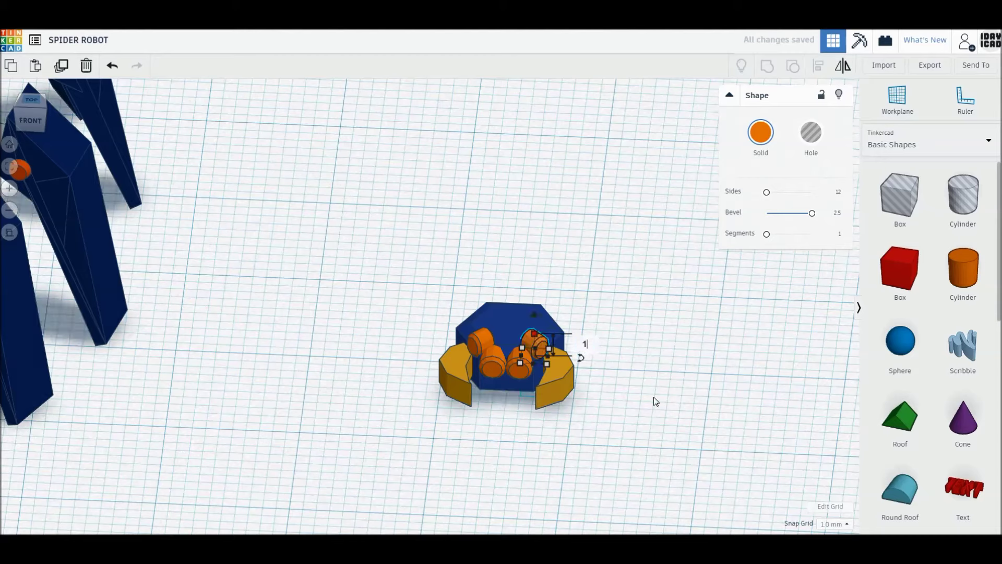
{"action": "left_click", "coordinate": [479, 333]}
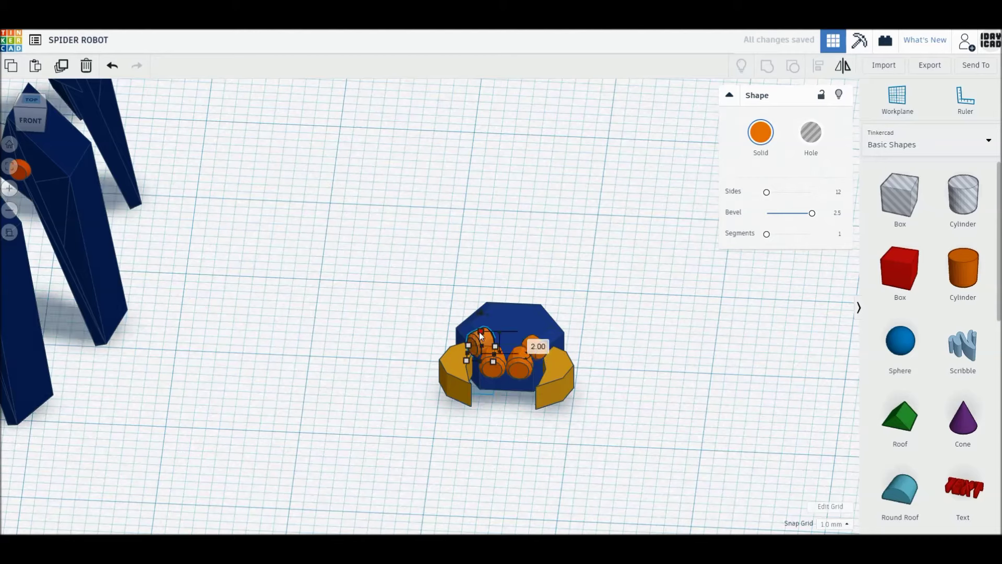
{"action": "left_click", "coordinate": [530, 342]}
{"action": "type", "text": ".5"}
{"action": "key", "text": "Return"}
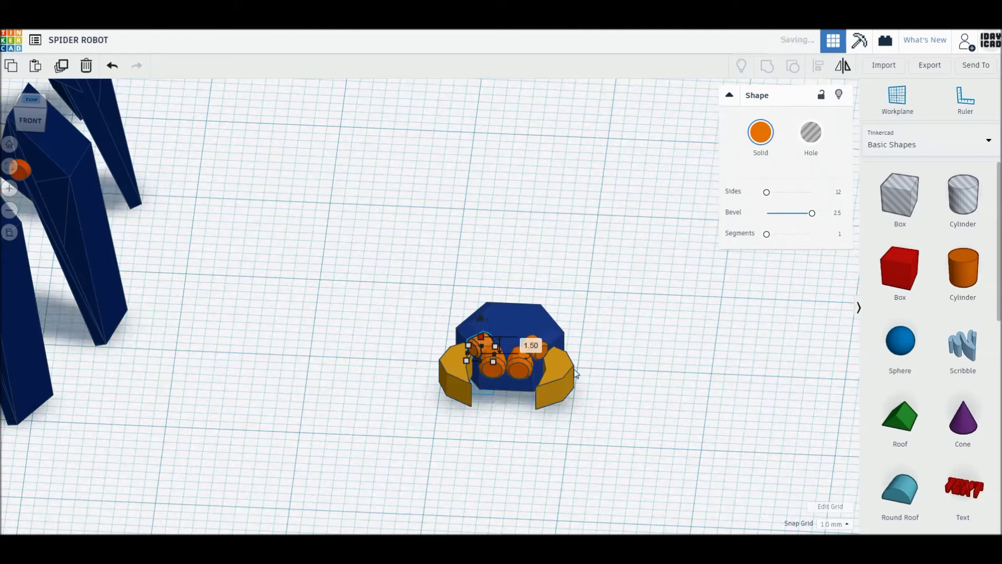
{"action": "left_click", "coordinate": [572, 374]}
Step: Select all four eye cylinders and bring up the colour choices
{"action": "left_click", "coordinate": [480, 346]}
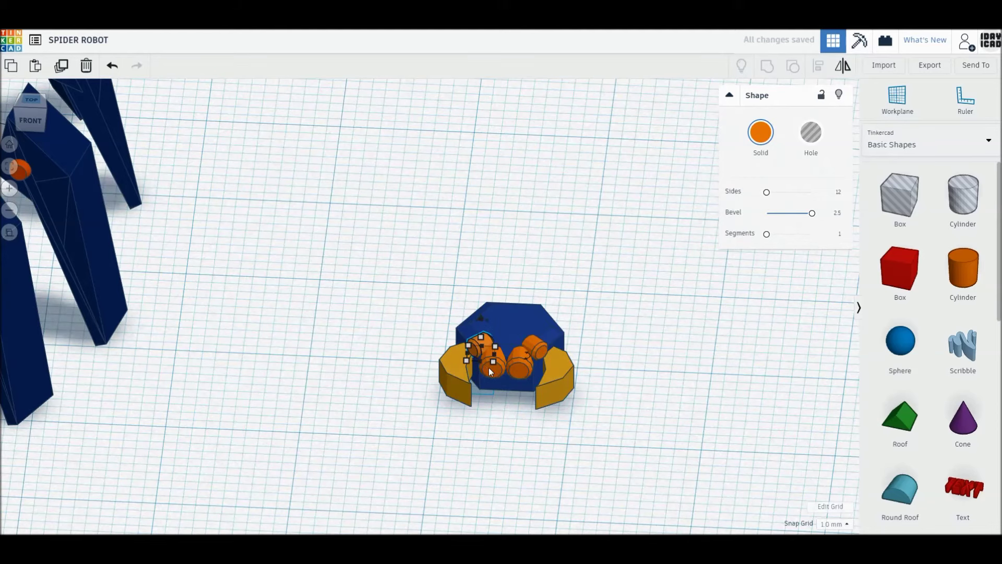
{"action": "left_click", "coordinate": [491, 367], "text": "shift"}
{"action": "left_click", "coordinate": [520, 367], "text": "shift"}
{"action": "left_click", "coordinate": [539, 350], "text": "shift"}
{"action": "left_click", "coordinate": [761, 132]}
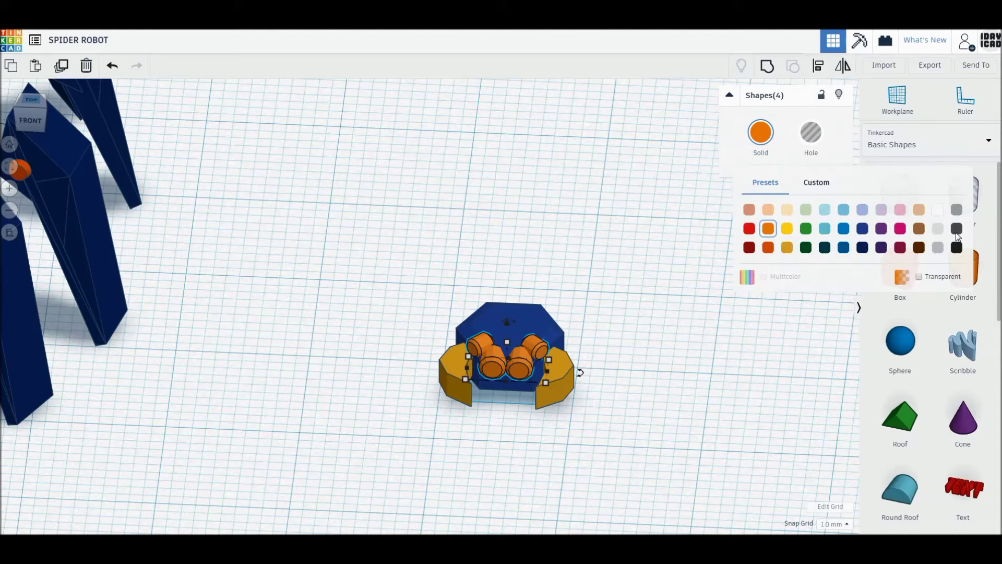
Step: Colour the four eyes dark grey and ungroup the yellow fang piece
{"action": "left_click", "coordinate": [956, 228]}
{"action": "left_click", "coordinate": [740, 380]}
{"action": "left_click", "coordinate": [571, 384]}
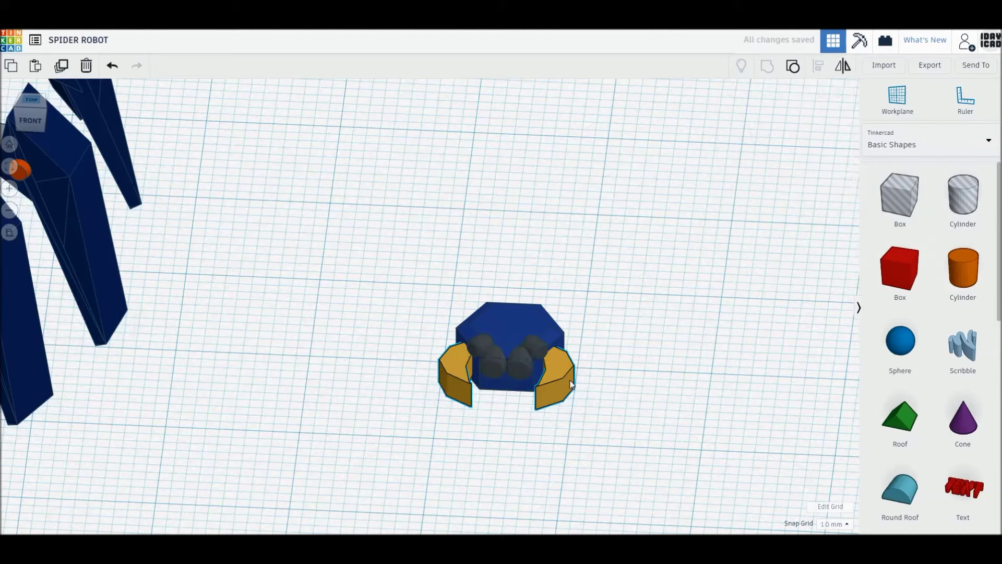
{"action": "left_click", "coordinate": [793, 67]}
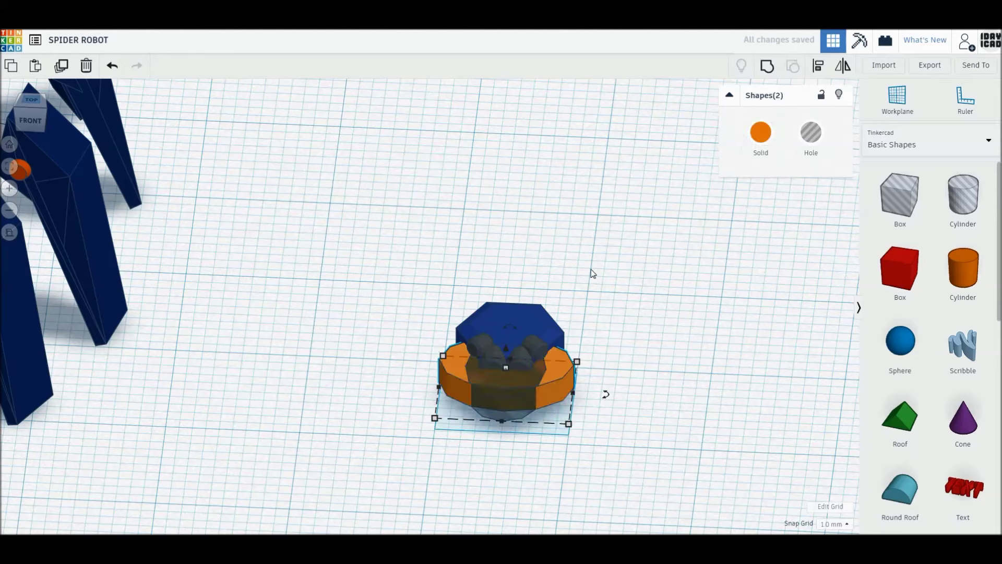
Step: Give the fang ring a bevel of 25 and regroup it with its cutter
{"action": "left_click", "coordinate": [558, 382]}
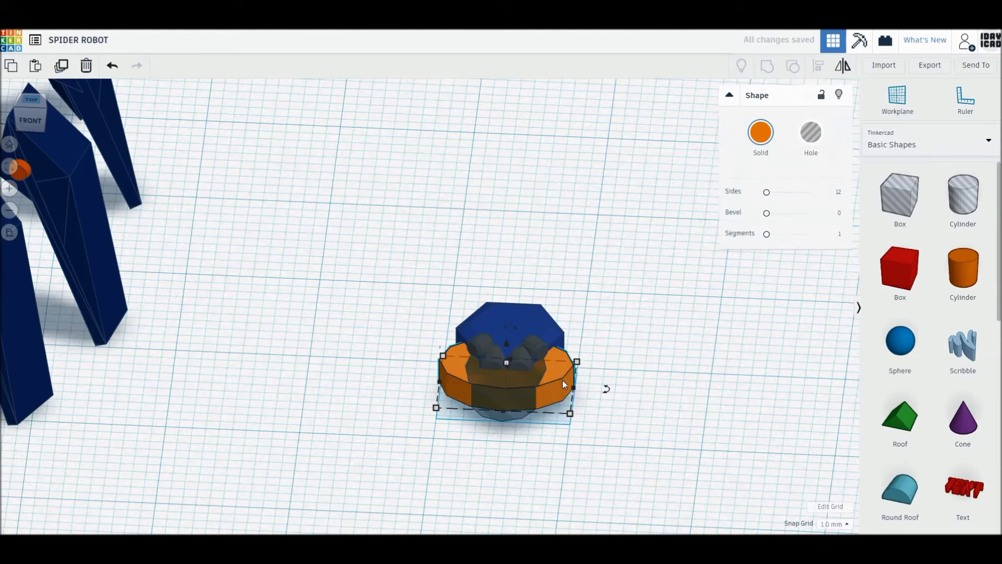
{"action": "left_click_drag", "start_coordinate": [767, 212], "coordinate": [866, 213]}
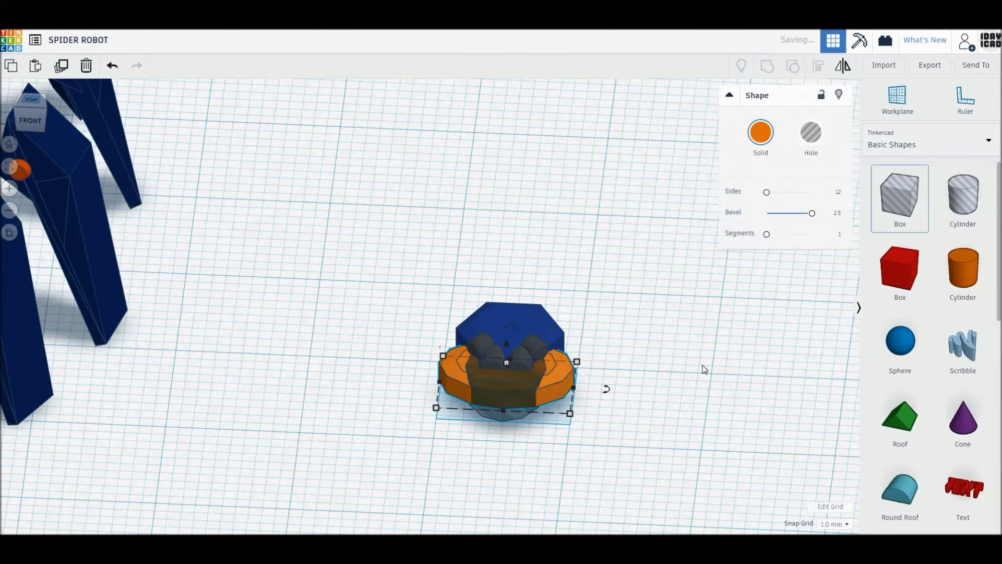
{"action": "left_click", "coordinate": [642, 396]}
{"action": "left_click", "coordinate": [519, 400]}
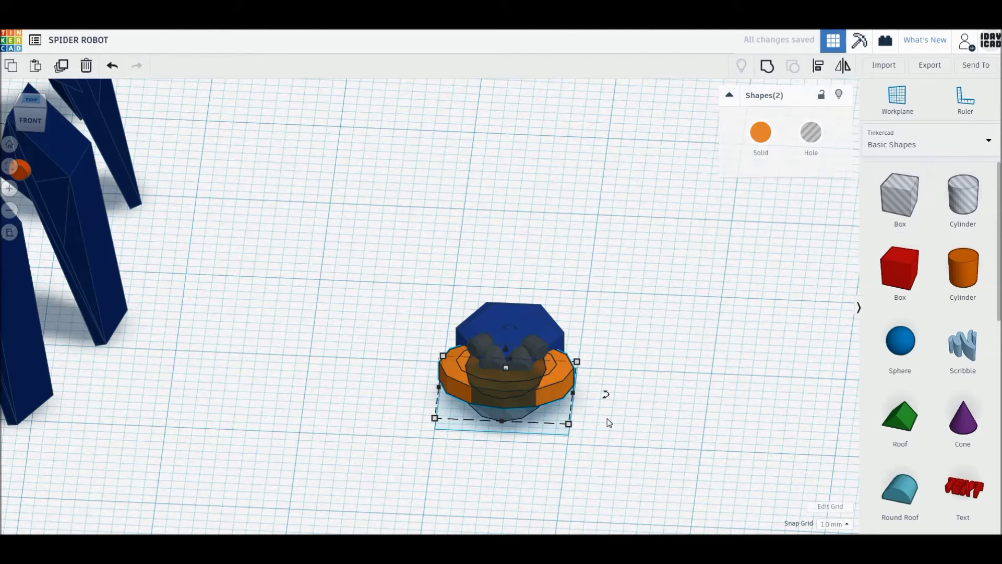
{"action": "left_click", "coordinate": [772, 72]}
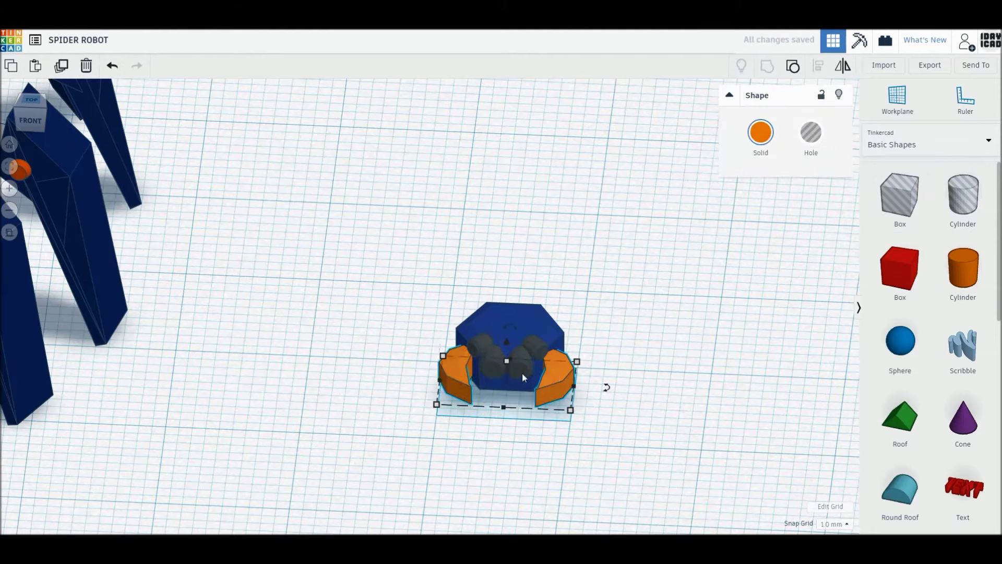
Step: Colour the two front eyes light grey, then select the two back eyes
{"action": "left_click", "coordinate": [519, 372]}
{"action": "left_click", "coordinate": [493, 374], "text": "shift"}
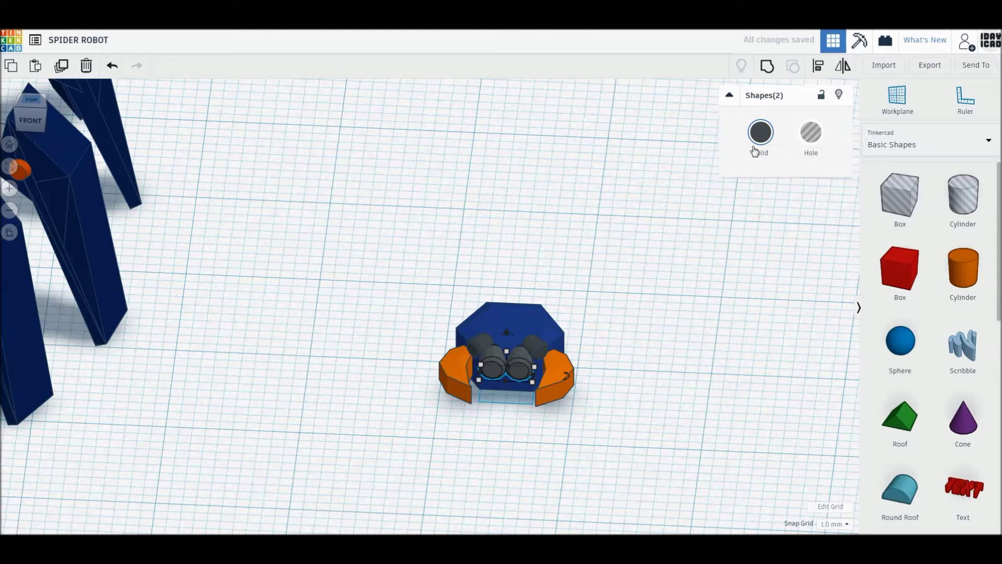
{"action": "left_click", "coordinate": [760, 132]}
{"action": "left_click", "coordinate": [955, 212]}
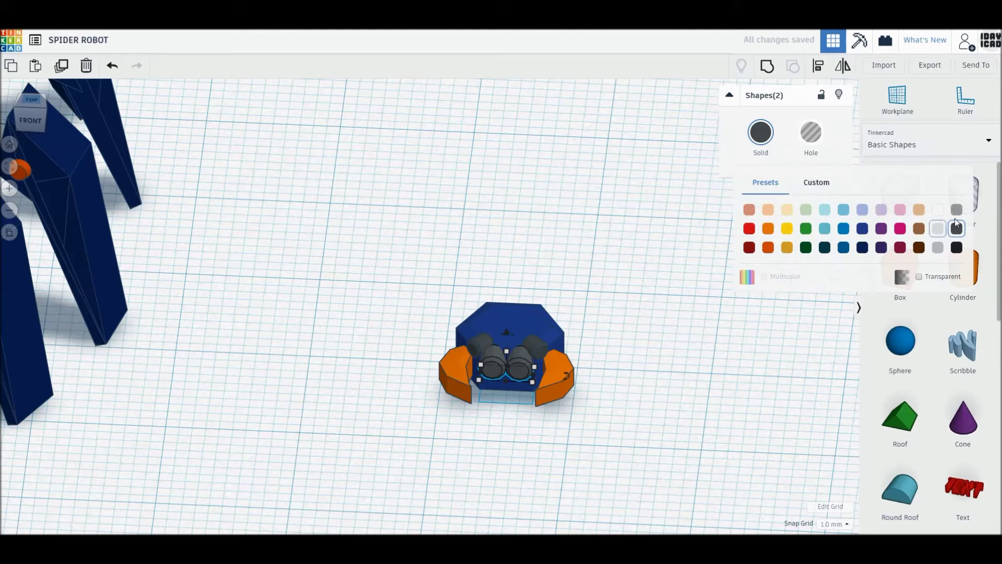
{"action": "left_click", "coordinate": [543, 343]}
{"action": "left_click", "coordinate": [480, 343], "text": "shift"}
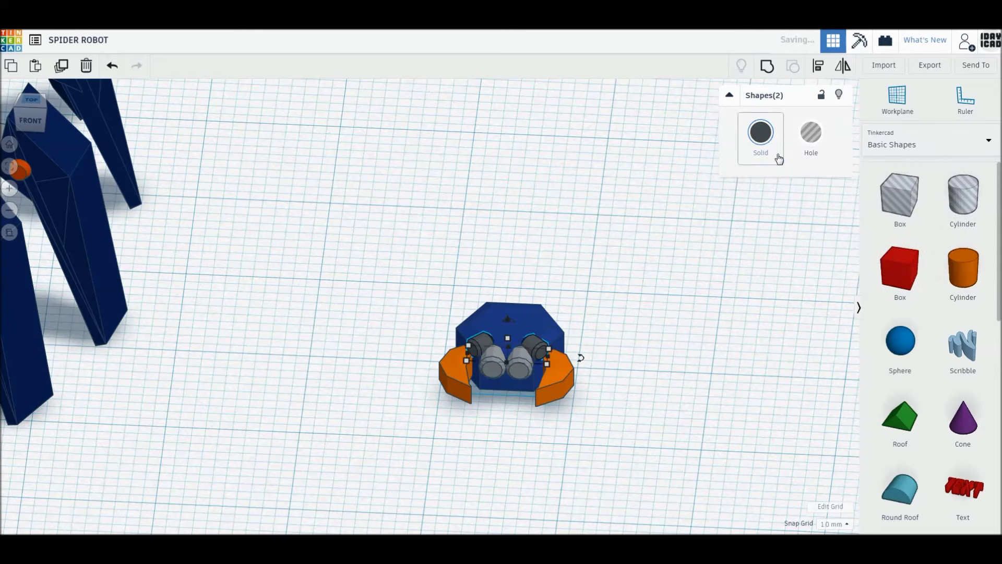
Step: Colour the back eyes grey and group the six head shapes with Multicolor on
{"action": "left_click", "coordinate": [759, 132]}
{"action": "left_click", "coordinate": [955, 211]}
{"action": "left_click", "coordinate": [380, 300]}
{"action": "mouse_move", "coordinate": [381, 298]}
{"action": "left_mouse_down"}
{"action": "mouse_move", "coordinate": [632, 443]}
{"action": "mouse_move", "coordinate": [619, 430]}
{"action": "left_mouse_up"}
{"action": "left_click", "coordinate": [764, 69]}
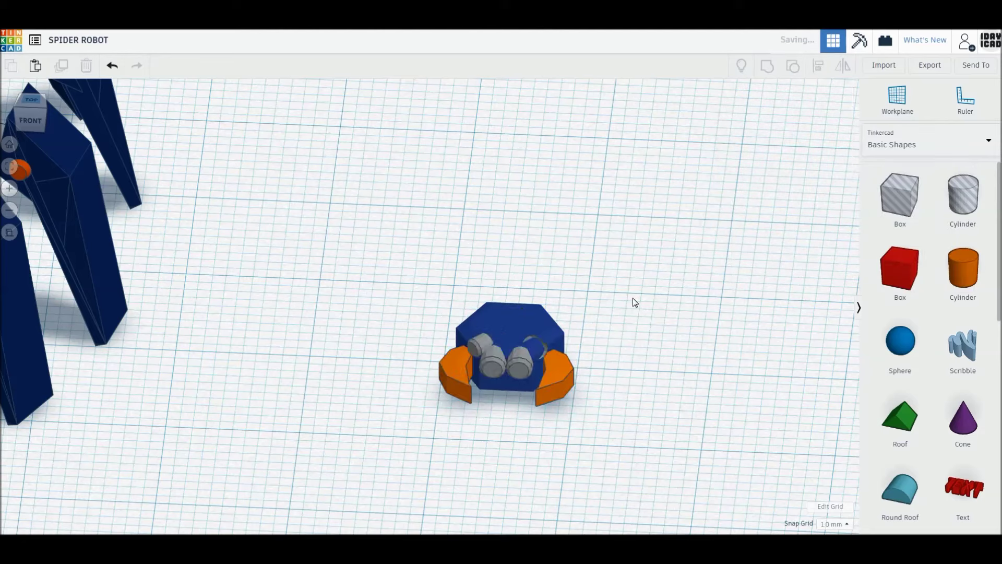
{"action": "left_click", "coordinate": [758, 135]}
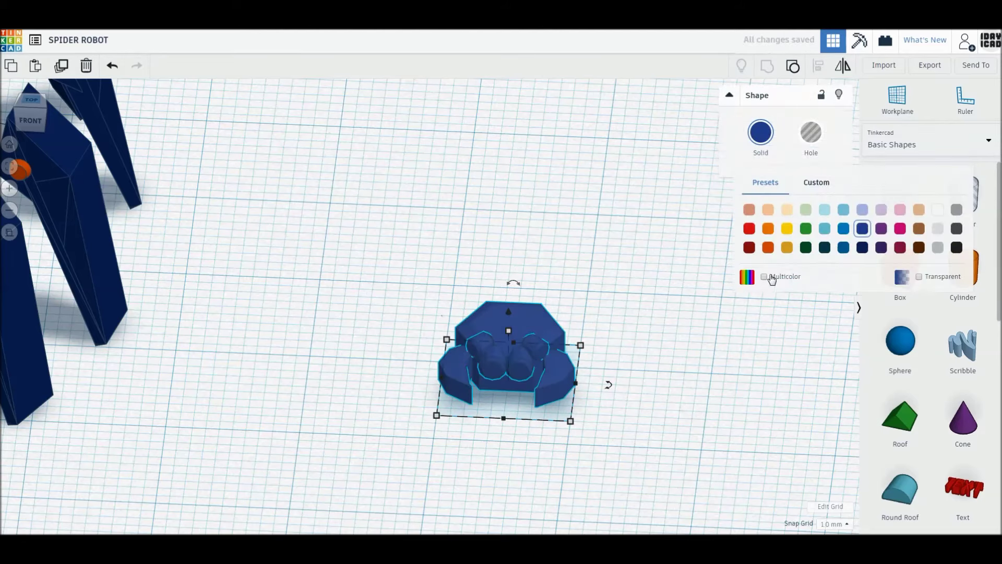
{"action": "left_click", "coordinate": [748, 277]}
Step: View the head from the top in orthographic projection
{"action": "left_click", "coordinate": [166, 204]}
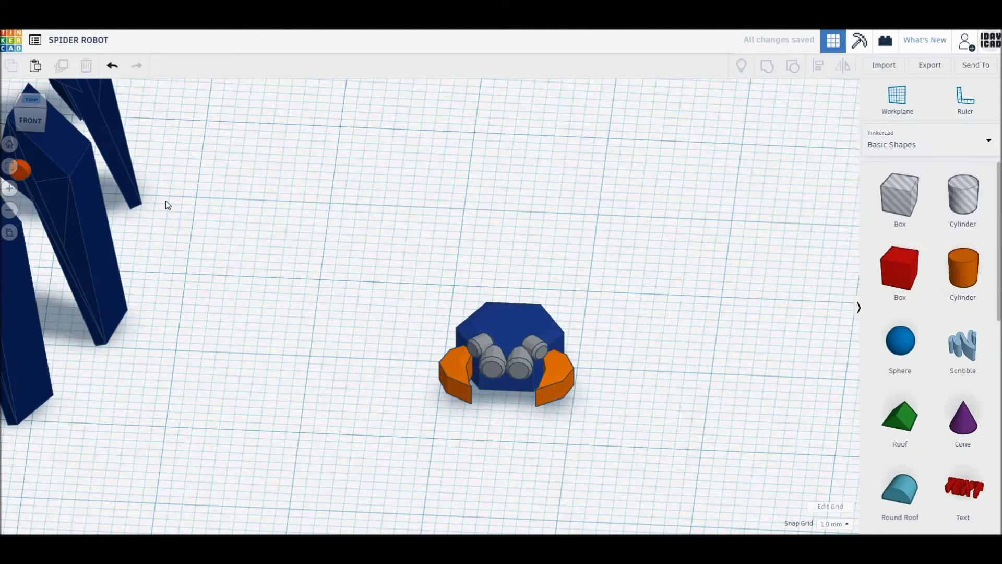
{"action": "left_click", "coordinate": [30, 98]}
{"action": "left_click", "coordinate": [10, 231]}
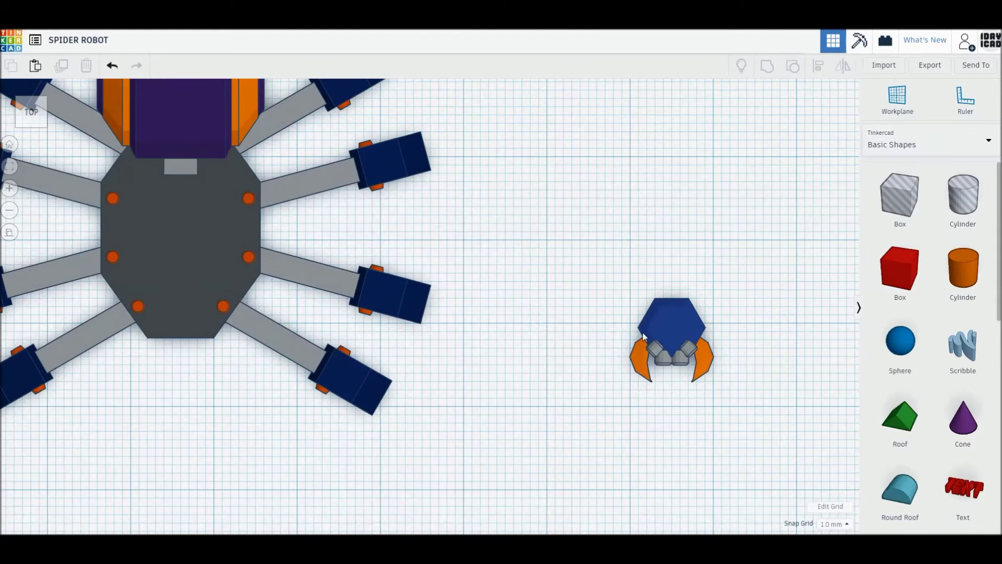
Step: Move the head against the body's front edge and enlarge it to 14 mm wide
{"action": "left_click", "coordinate": [643, 333]}
{"action": "key", "text": "shift+Left"}
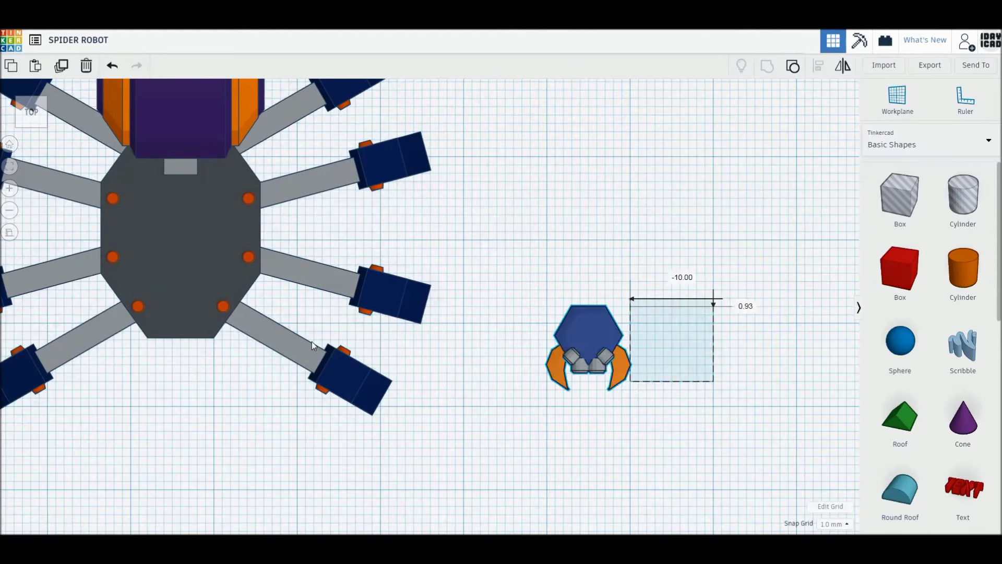
{"action": "left_click_drag", "start_coordinate": [311, 341], "coordinate": [202, 399]}
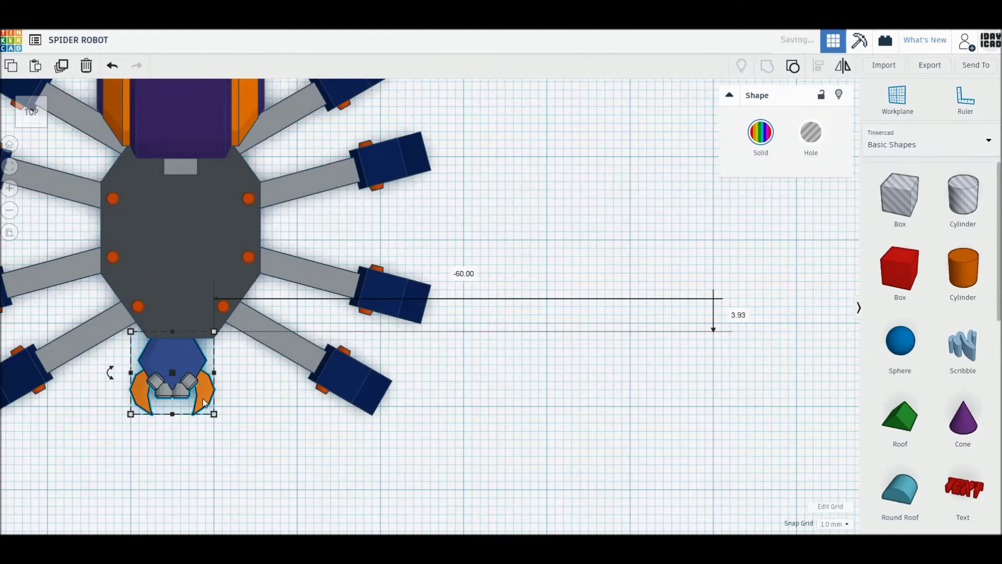
{"action": "left_click_drag", "start_coordinate": [214, 414], "coordinate": [228, 433]}
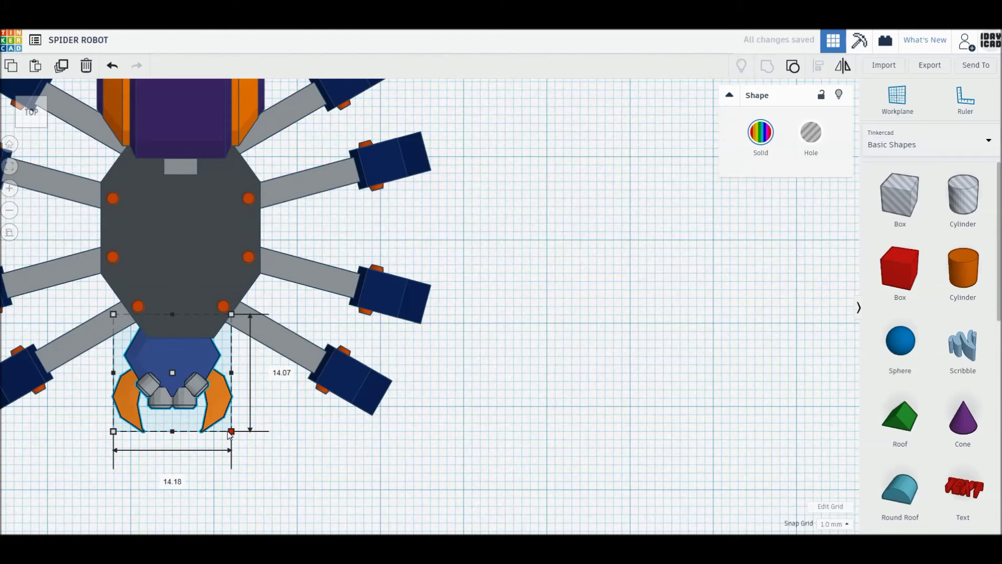
{"action": "type", "text": "14"}
{"action": "key", "text": "Return"}
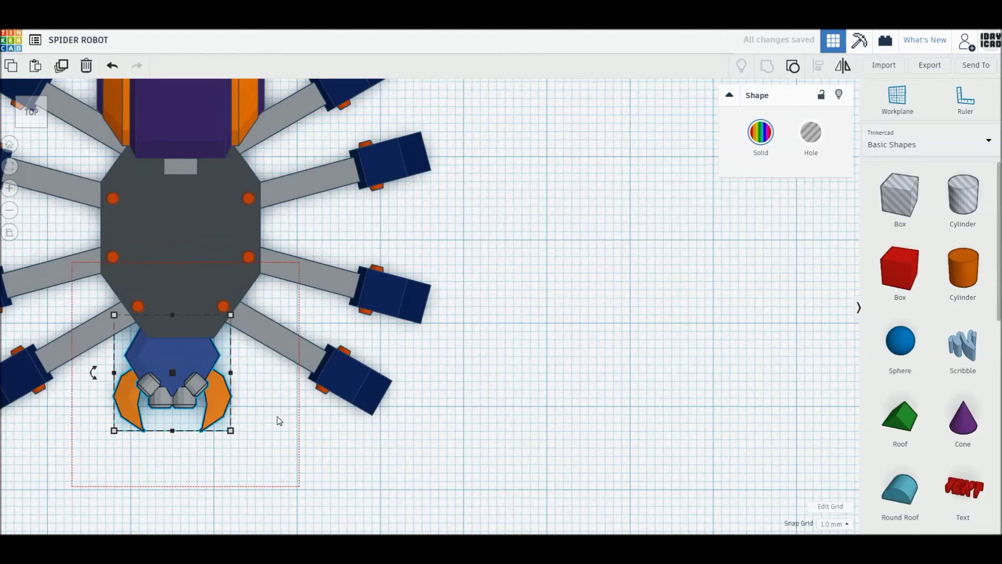
Step: Align the head and body on their centre line with the Align tool (L)
{"action": "left_click_drag", "start_coordinate": [301, 489], "coordinate": [74, 284]}
{"action": "key", "text": "l"}
{"action": "key", "text": "f"}
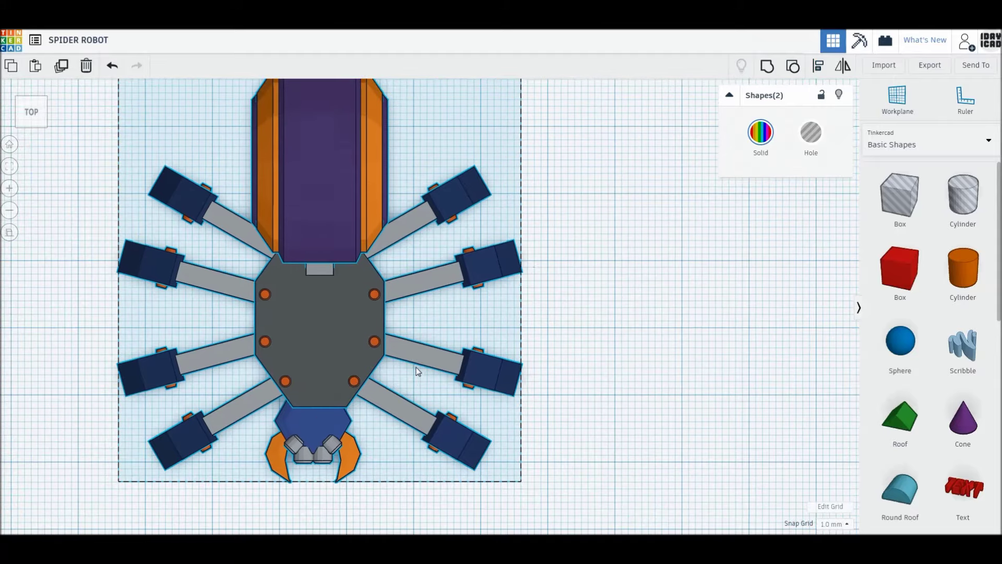
{"action": "key", "text": "l"}
{"action": "left_click", "coordinate": [340, 94]}
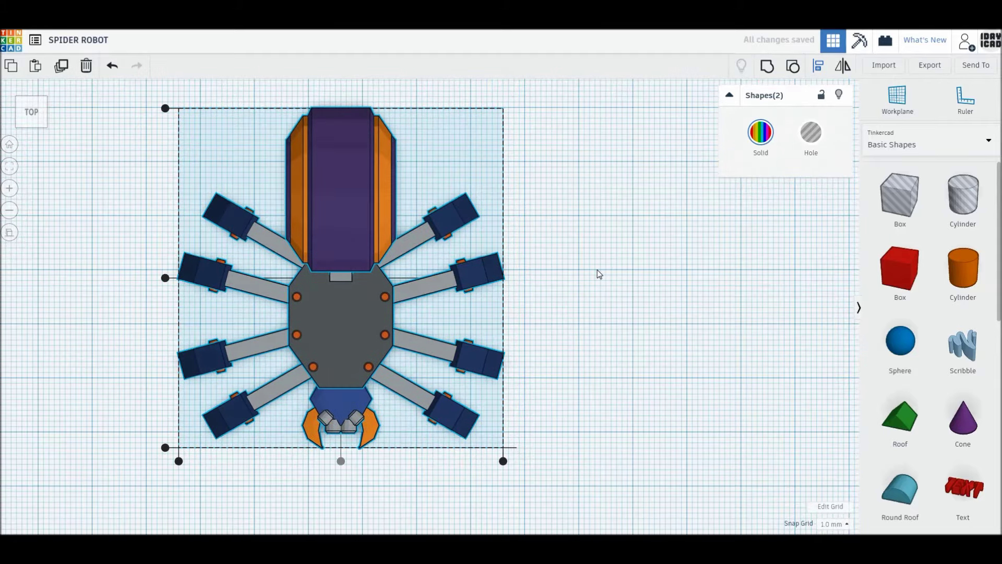
{"action": "left_click", "coordinate": [599, 274]}
{"action": "right_click_drag", "start_coordinate": [575, 329], "coordinate": [416, 429]}
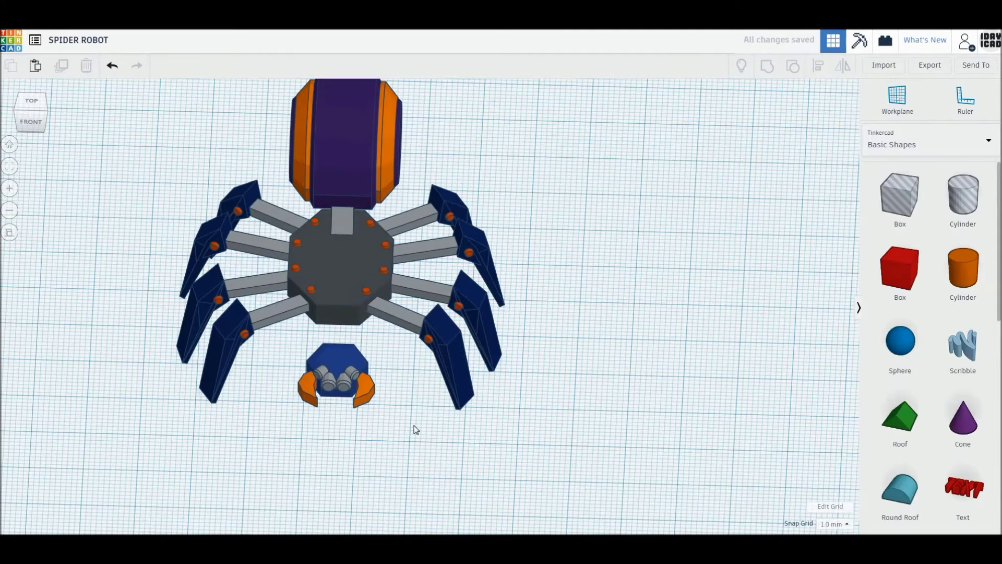
Step: Raise the head piece level with the body and nudge it toward the front
{"action": "left_click_drag", "start_coordinate": [416, 429], "coordinate": [292, 336]}
{"action": "key", "text": "ctrl+Up"}
{"action": "key", "text": "ctrl+Up"}
{"action": "key", "text": "ctrl+Up"}
{"action": "key", "text": "ctrl+Up"}
{"action": "key", "text": "ctrl+Up"}
{"action": "key", "text": "ctrl+Up"}
{"action": "key", "text": "ctrl+Up"}
{"action": "key", "text": "ctrl+Up"}
{"action": "key", "text": "ctrl+Up"}
{"action": "key", "text": "ctrl+Up"}
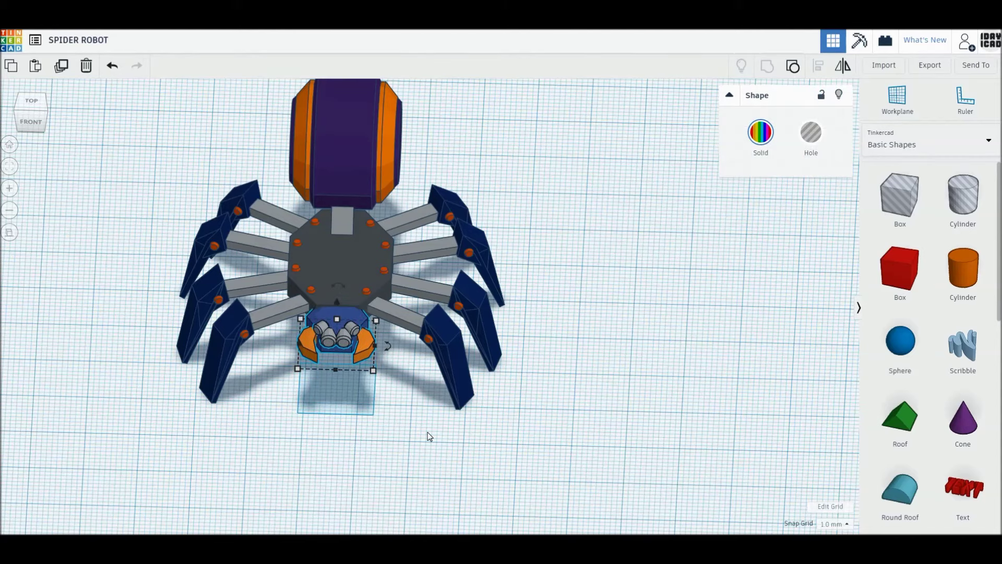
{"action": "key", "text": "Down"}
{"action": "left_click", "coordinate": [429, 436]}
{"action": "mouse_move", "coordinate": [432, 452]}
{"action": "right_mouse_down"}
{"action": "mouse_move", "coordinate": [393, 452]}
{"action": "mouse_move", "coordinate": [346, 364]}
{"action": "right_mouse_up"}
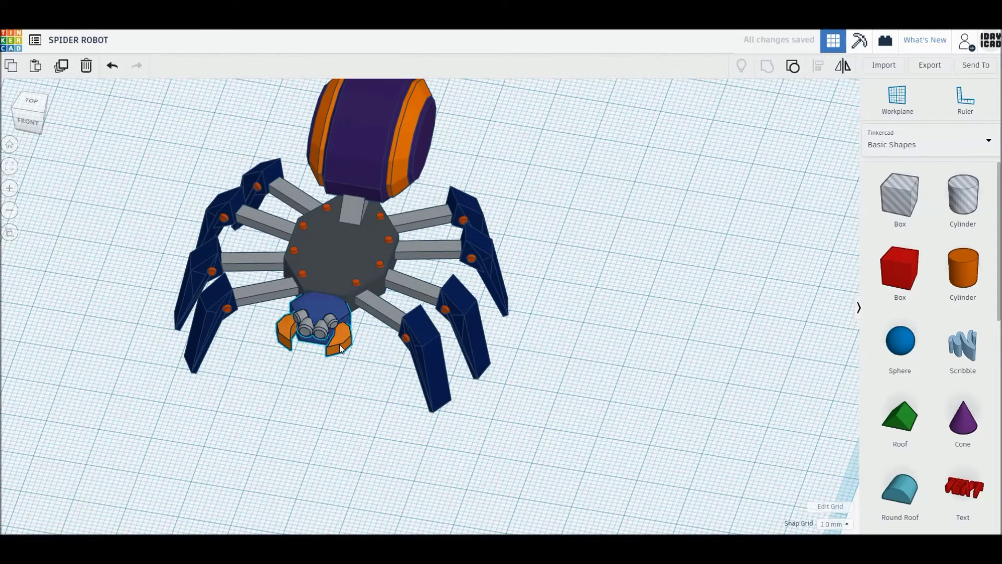
{"action": "left_click", "coordinate": [340, 345]}
{"action": "key", "text": "ctrl+Down"}
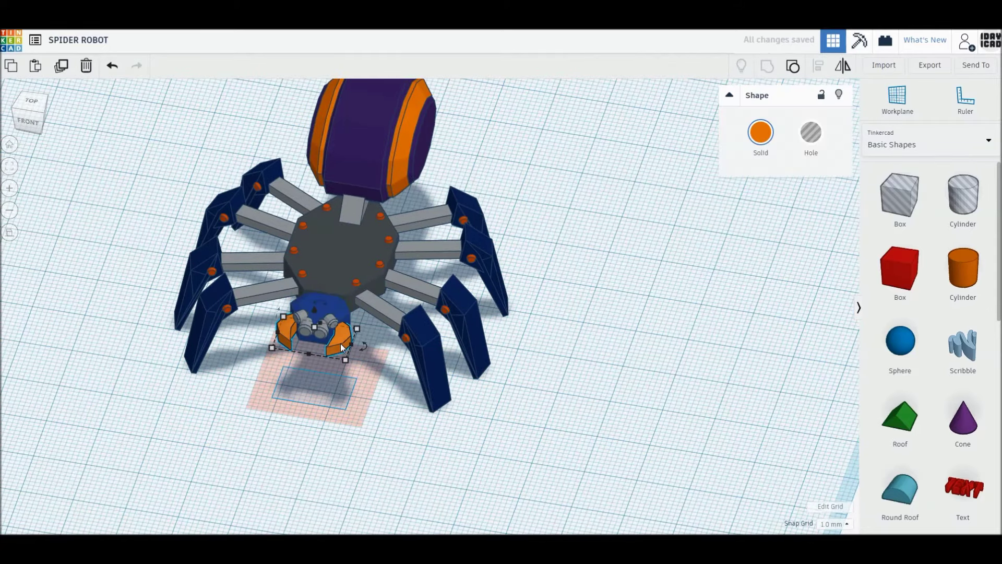
Step: Make the fangs gold and lift the head piece slightly higher
{"action": "left_click", "coordinate": [762, 150]}
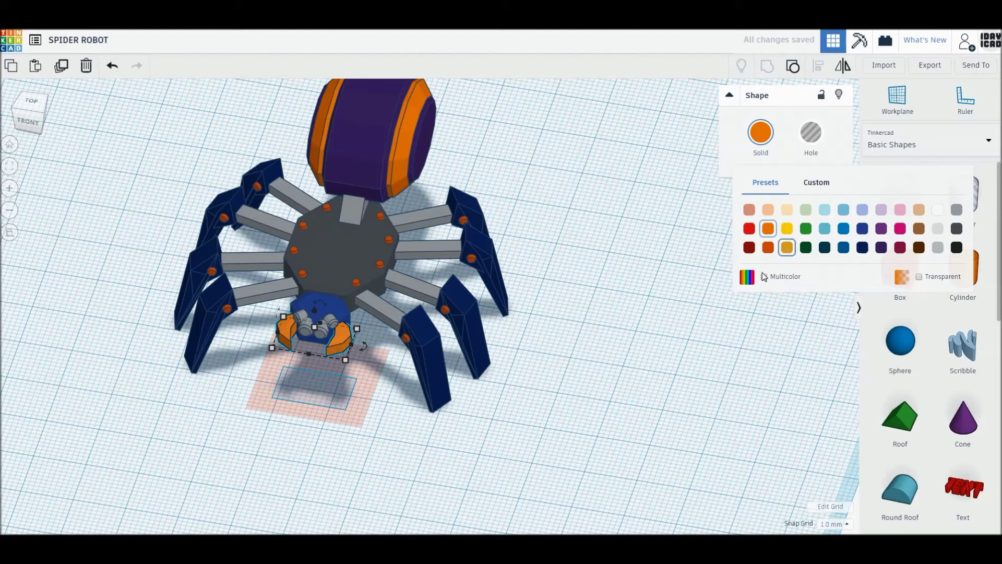
{"action": "left_click", "coordinate": [787, 247]}
{"action": "left_click", "coordinate": [662, 363]}
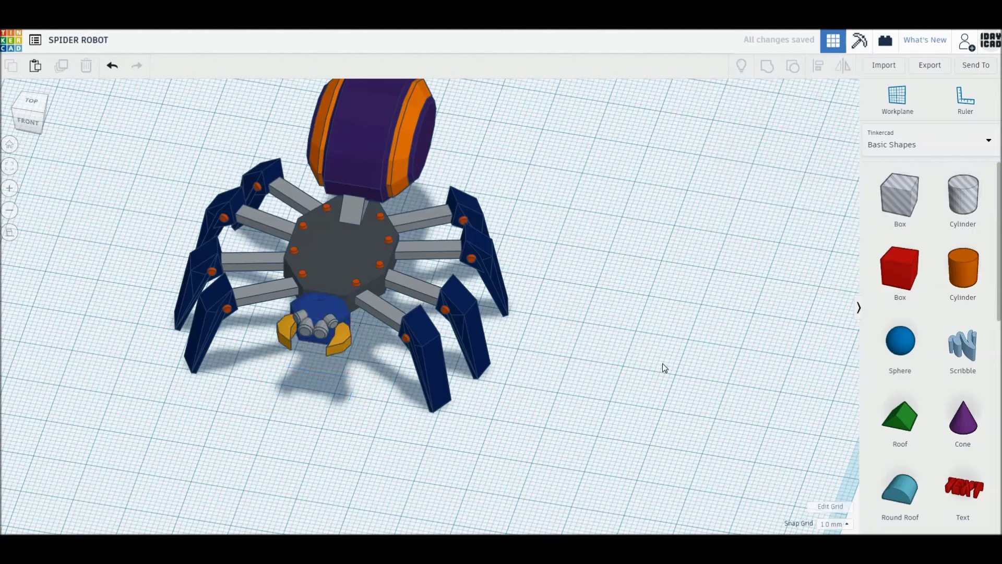
{"action": "key", "text": "ctrl+a"}
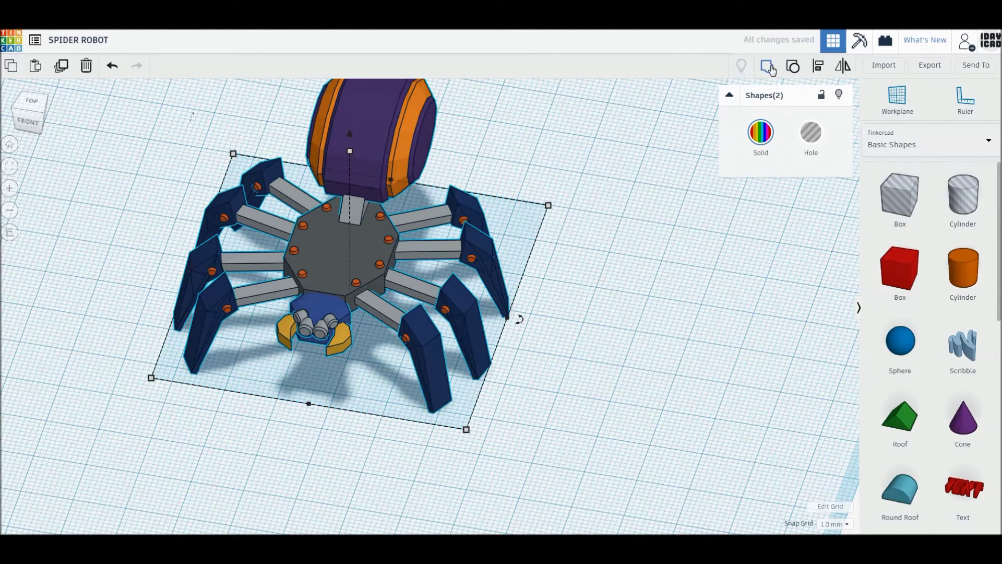
{"action": "left_click", "coordinate": [593, 297]}
{"action": "left_click", "coordinate": [316, 316]}
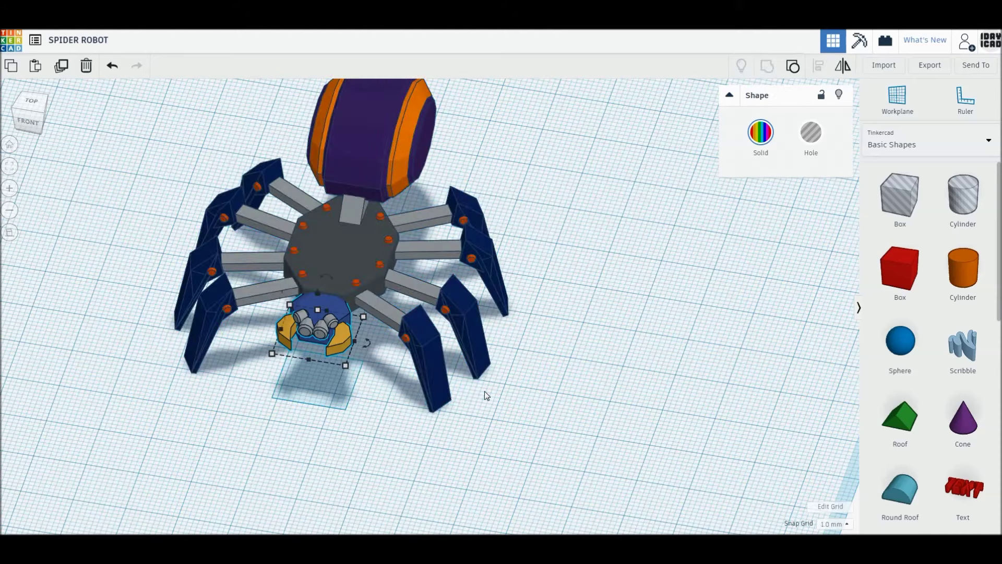
{"action": "key", "text": "ctrl+Up"}
{"action": "key", "text": "ctrl+Up"}
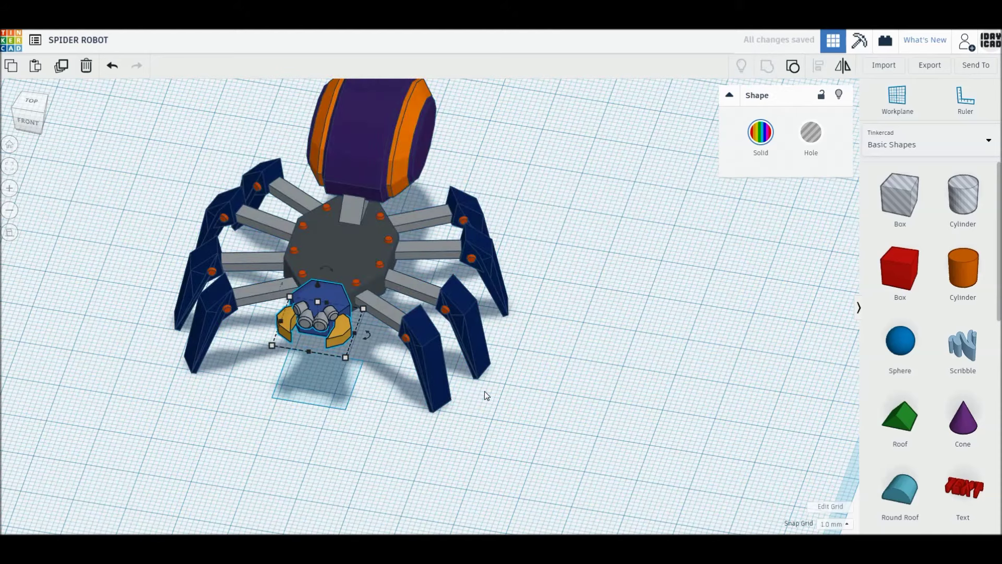
Step: Select every spider part and group them into one shape with Ctrl+G
{"action": "right_click_drag", "start_coordinate": [485, 390], "coordinate": [398, 450]}
{"action": "mouse_move", "coordinate": [275, 389]}
{"action": "right_mouse_down"}
{"action": "mouse_move", "coordinate": [364, 416]}
{"action": "mouse_move", "coordinate": [519, 427]}
{"action": "right_mouse_up"}
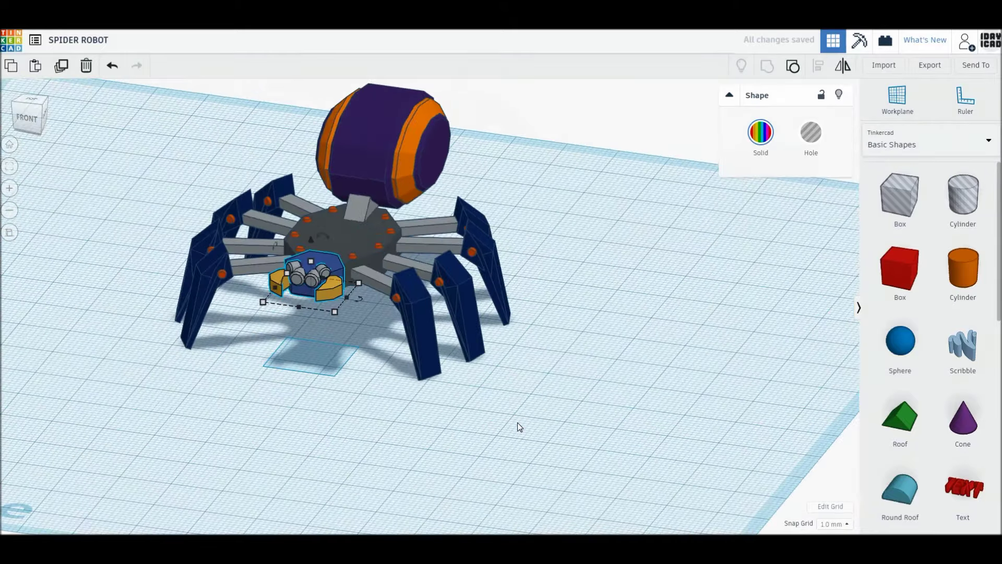
{"action": "key", "text": "ctrl+a"}
{"action": "key", "text": "ctrl+g"}
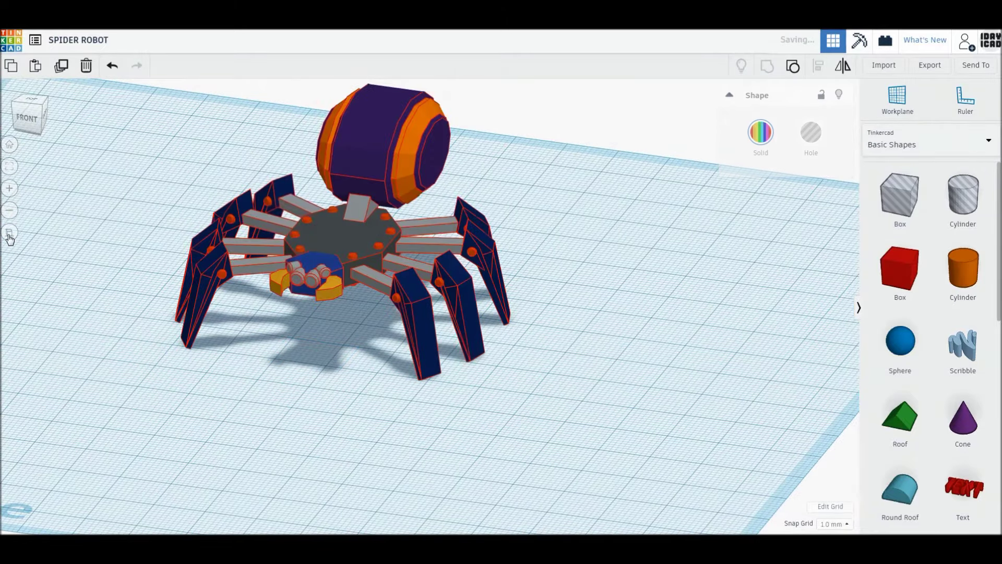
Step: Switch to perspective, return to the Home view and fit the spider on screen
{"action": "left_click", "coordinate": [9, 232]}
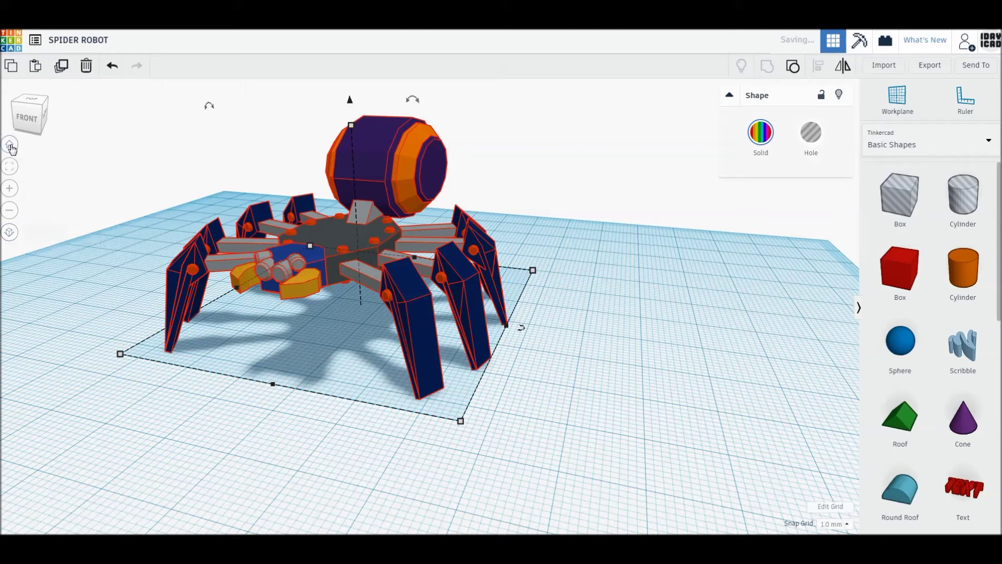
{"action": "left_click", "coordinate": [9, 144]}
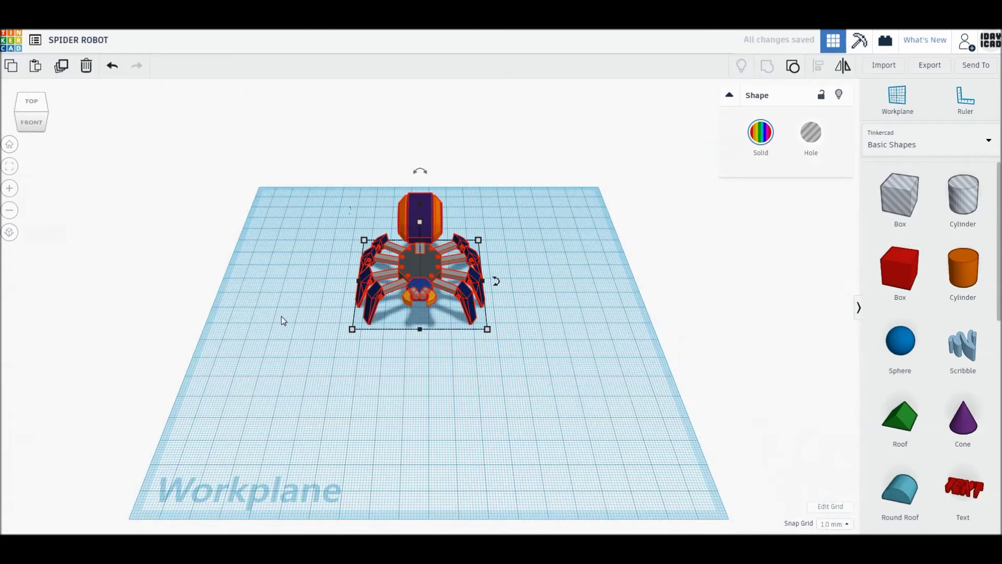
{"action": "scroll", "coordinate": [281, 316], "scroll_direction": "down", "scroll_amount": 2}
{"action": "left_click", "coordinate": [9, 146]}
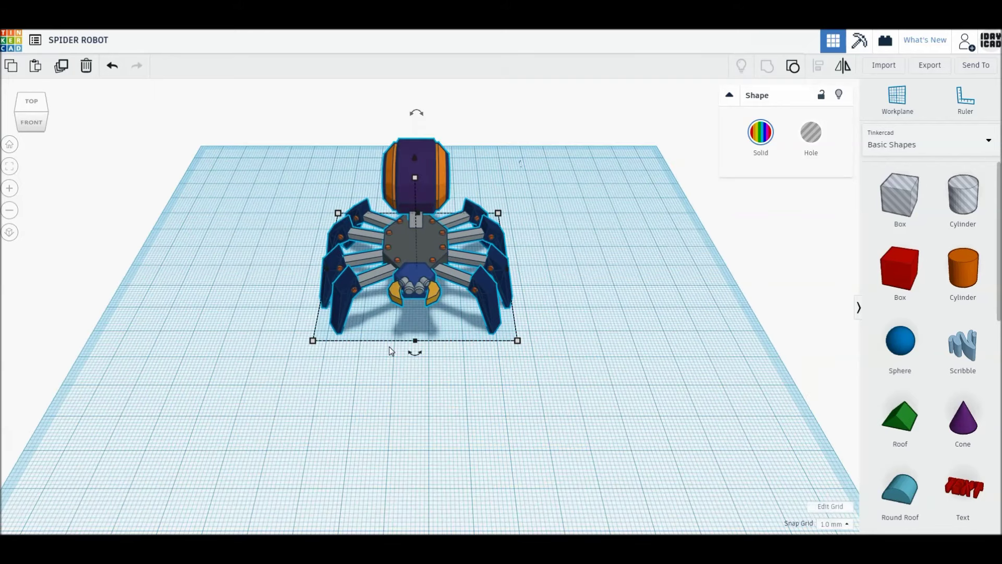
Step: Duplicate the spider to the right and left, rotating each copy
{"action": "left_click_drag", "start_coordinate": [500, 292], "coordinate": [631, 334], "text": "alt"}
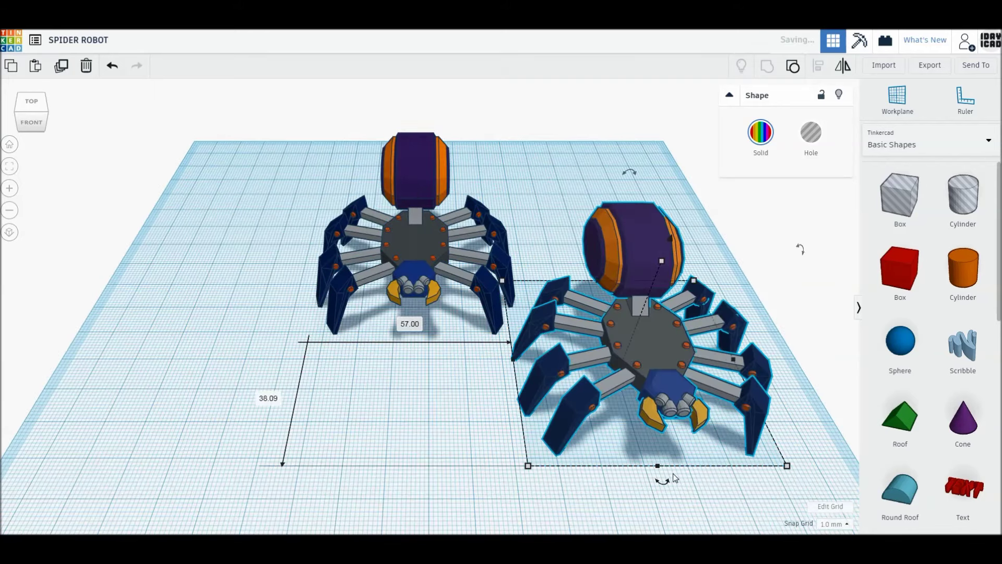
{"action": "left_click_drag", "start_coordinate": [662, 480], "coordinate": [576, 440]}
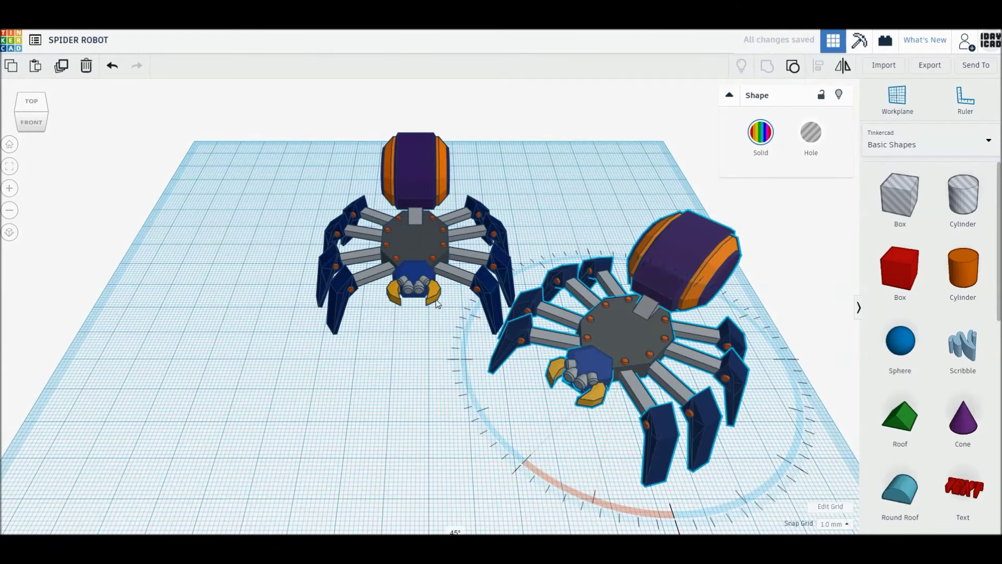
{"action": "left_click_drag", "start_coordinate": [398, 251], "coordinate": [230, 260], "text": "alt"}
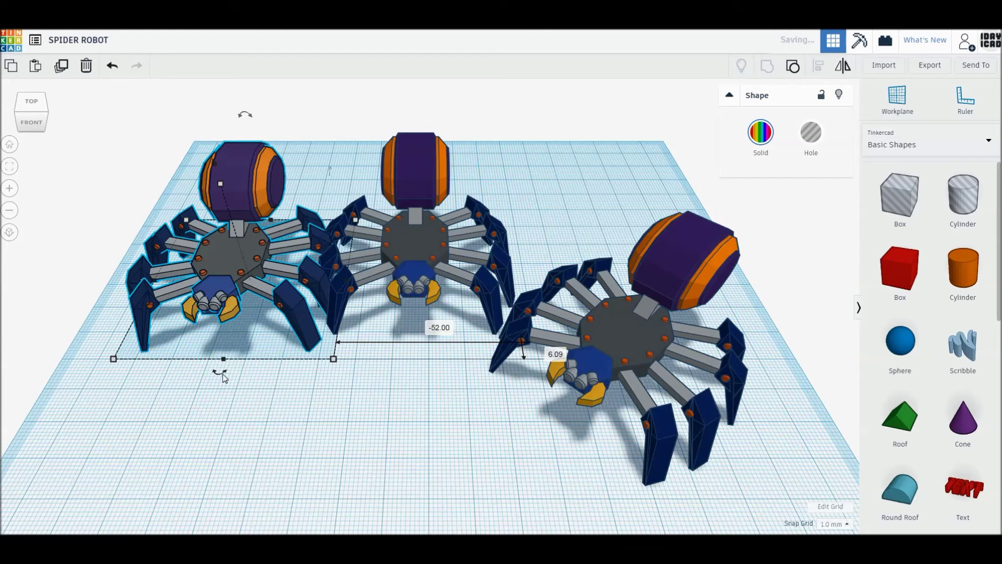
{"action": "left_click_drag", "start_coordinate": [223, 378], "coordinate": [273, 375]}
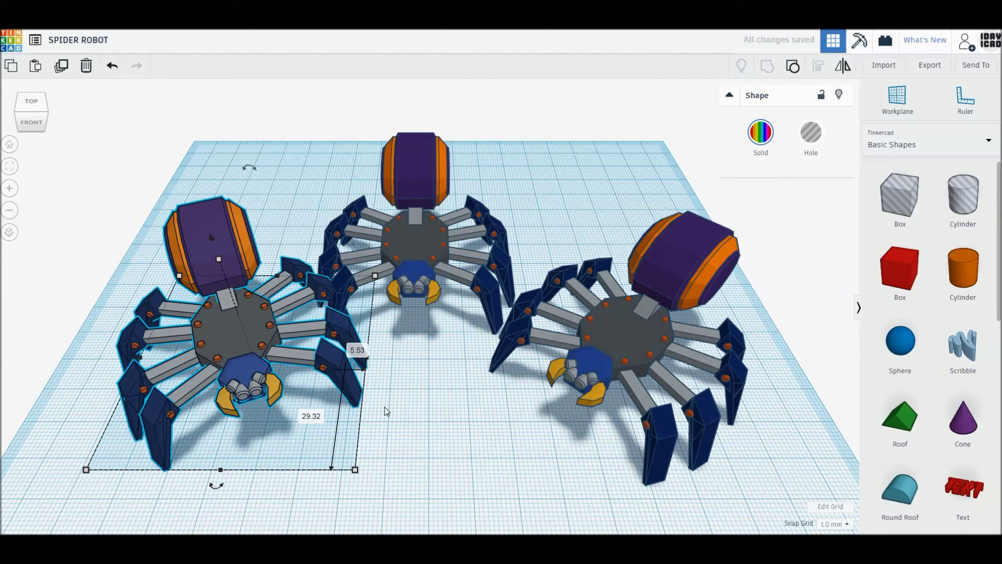
{"action": "left_click_drag", "start_coordinate": [262, 341], "coordinate": [215, 316]}
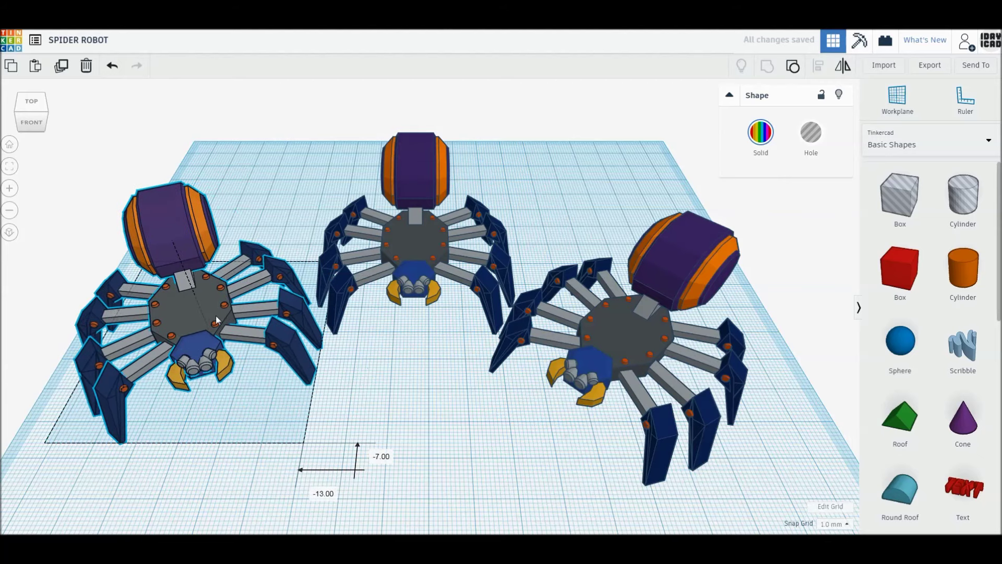
{"action": "left_click_drag", "start_coordinate": [623, 330], "coordinate": [628, 339]}
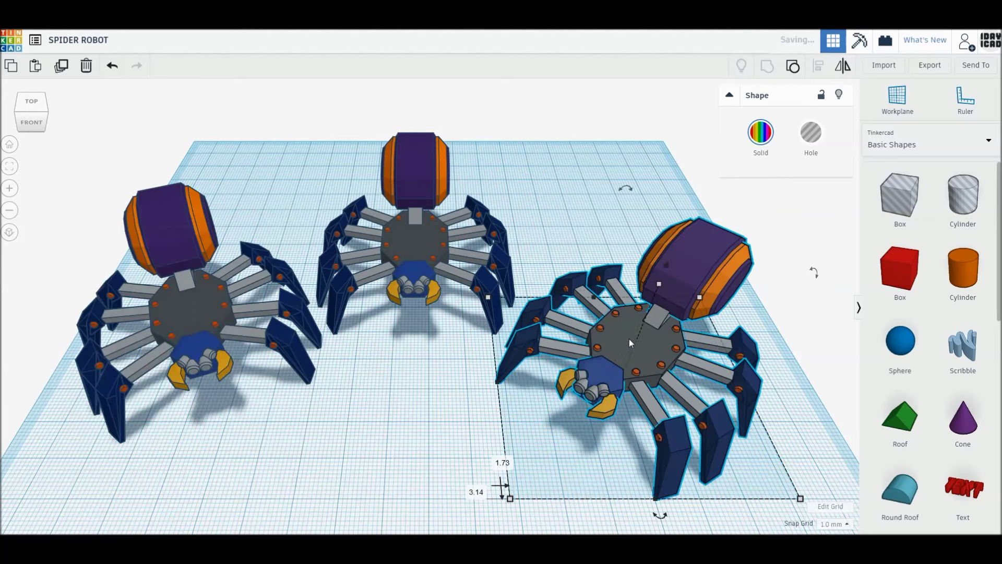
Step: Shift all three spiders together, then fine-tune the right and left spiders' positions
{"action": "key", "text": "ctrl+a"}
{"action": "left_click_drag", "start_coordinate": [412, 241], "coordinate": [439, 209]}
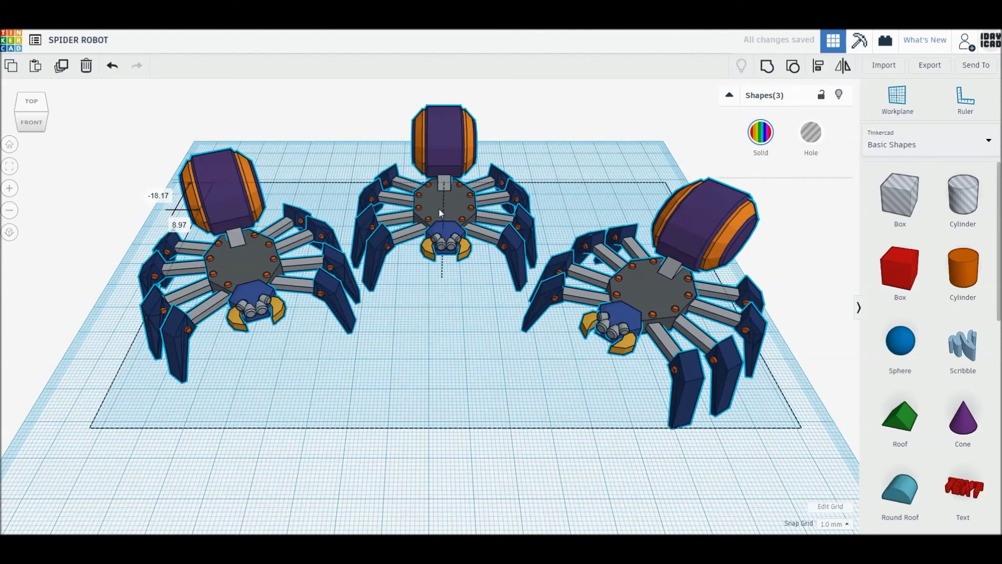
{"action": "left_click_drag", "start_coordinate": [440, 209], "coordinate": [436, 209]}
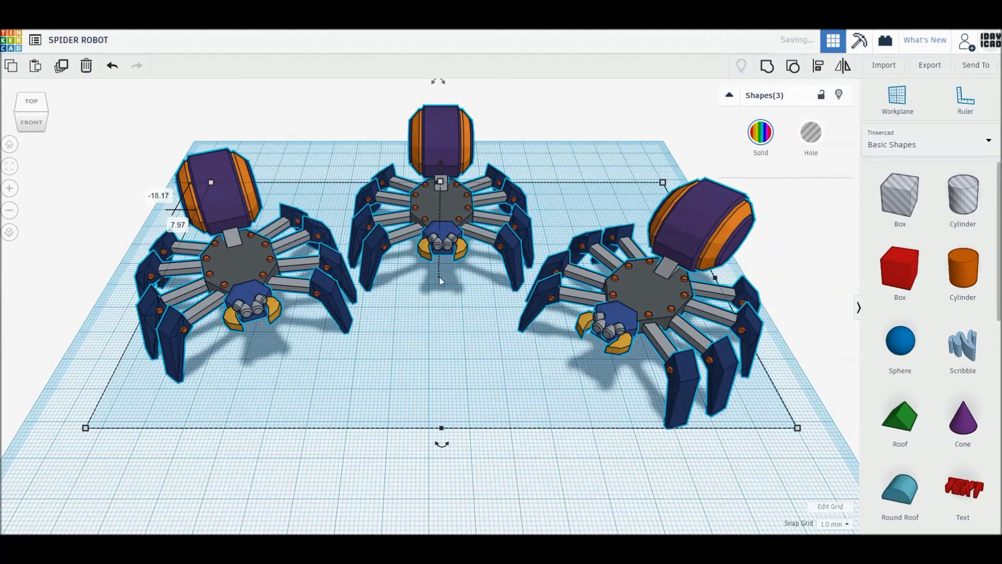
{"action": "left_click", "coordinate": [474, 348]}
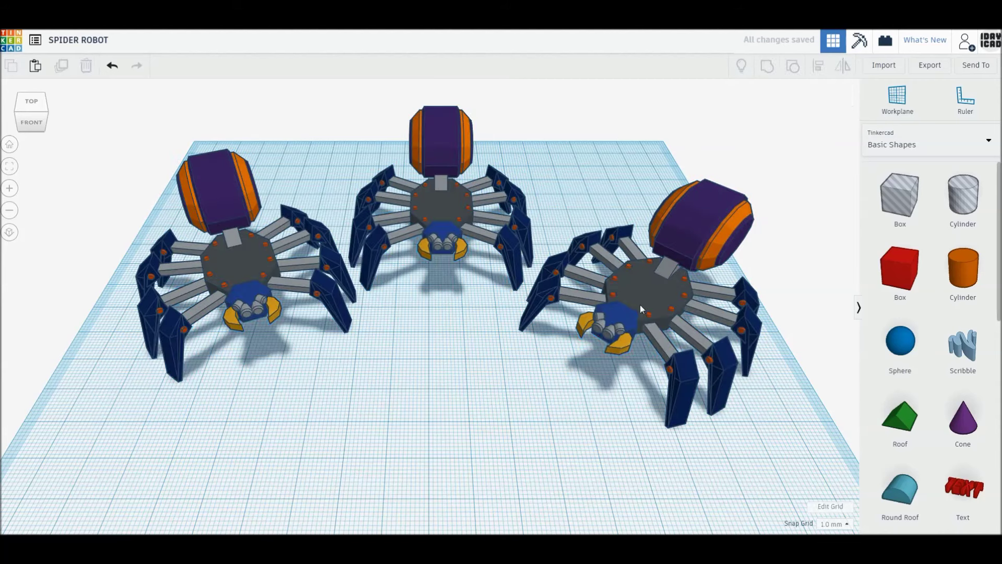
{"action": "left_click_drag", "start_coordinate": [641, 308], "coordinate": [634, 333]}
{"action": "left_click", "coordinate": [236, 286]}
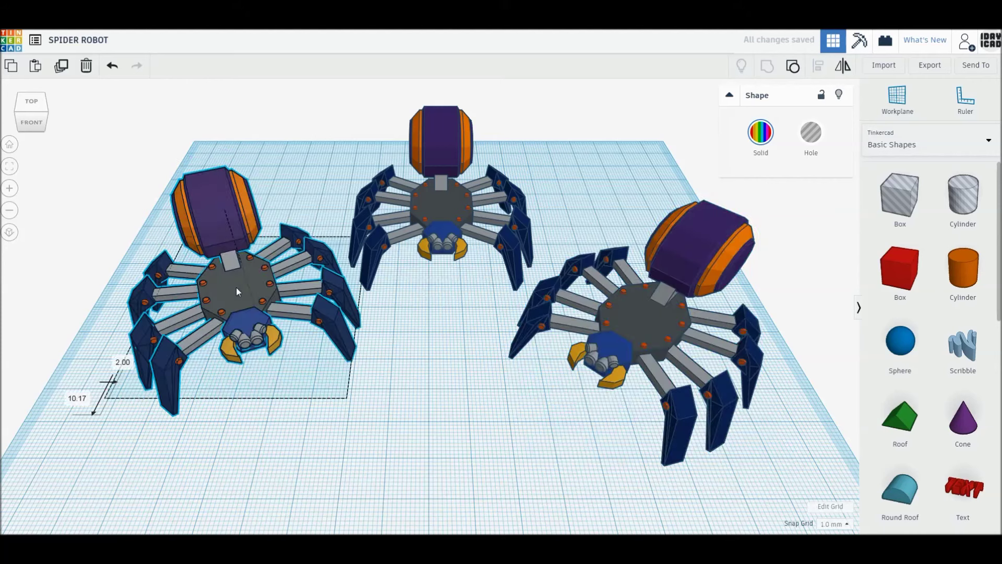
{"action": "left_click_drag", "start_coordinate": [232, 286], "coordinate": [227, 281]}
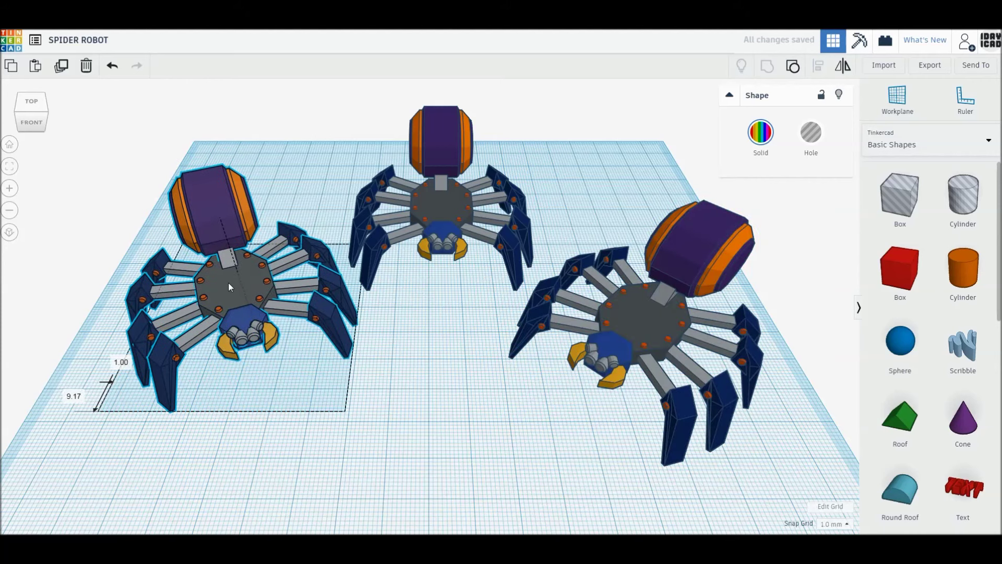
{"action": "left_click", "coordinate": [438, 374]}
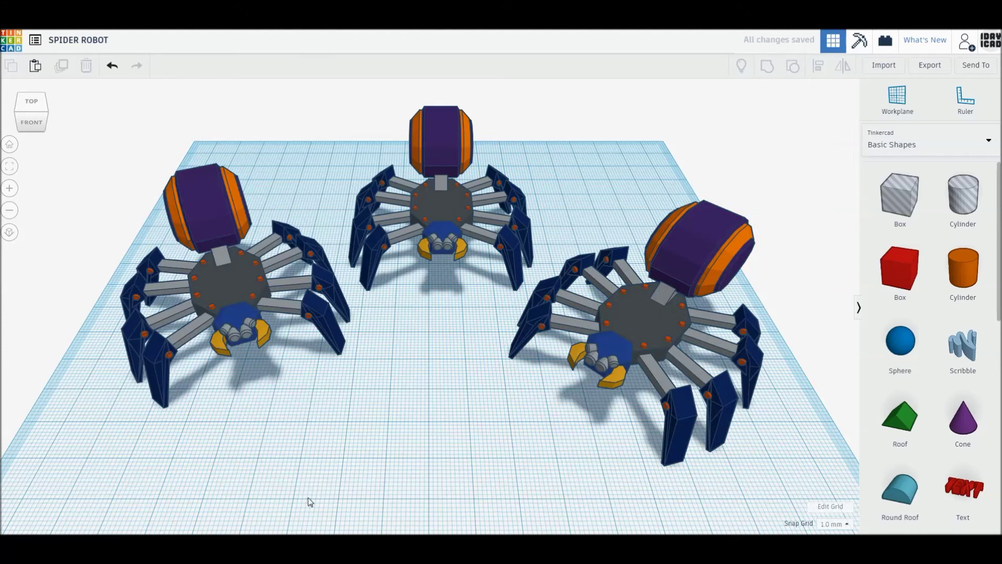